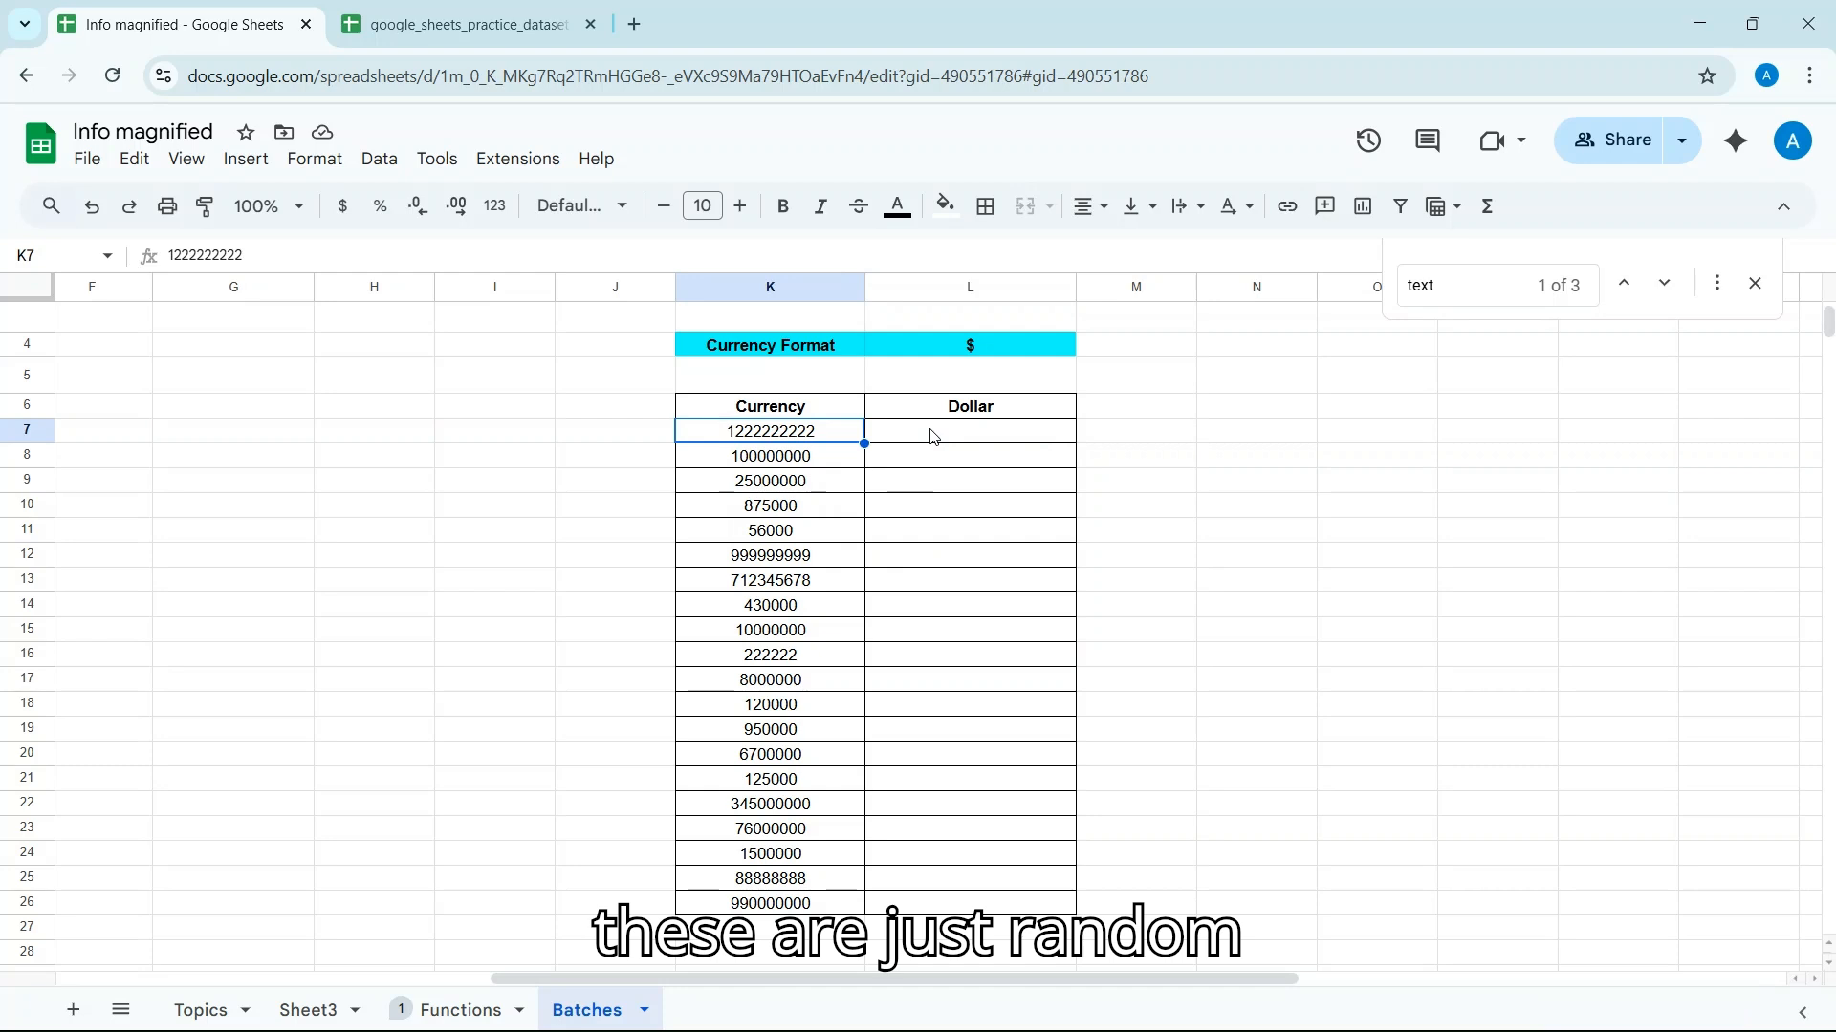
# - Begin a TEXT formula in cell L7 with K7 as the number to format
pyautogui.click(934, 437)
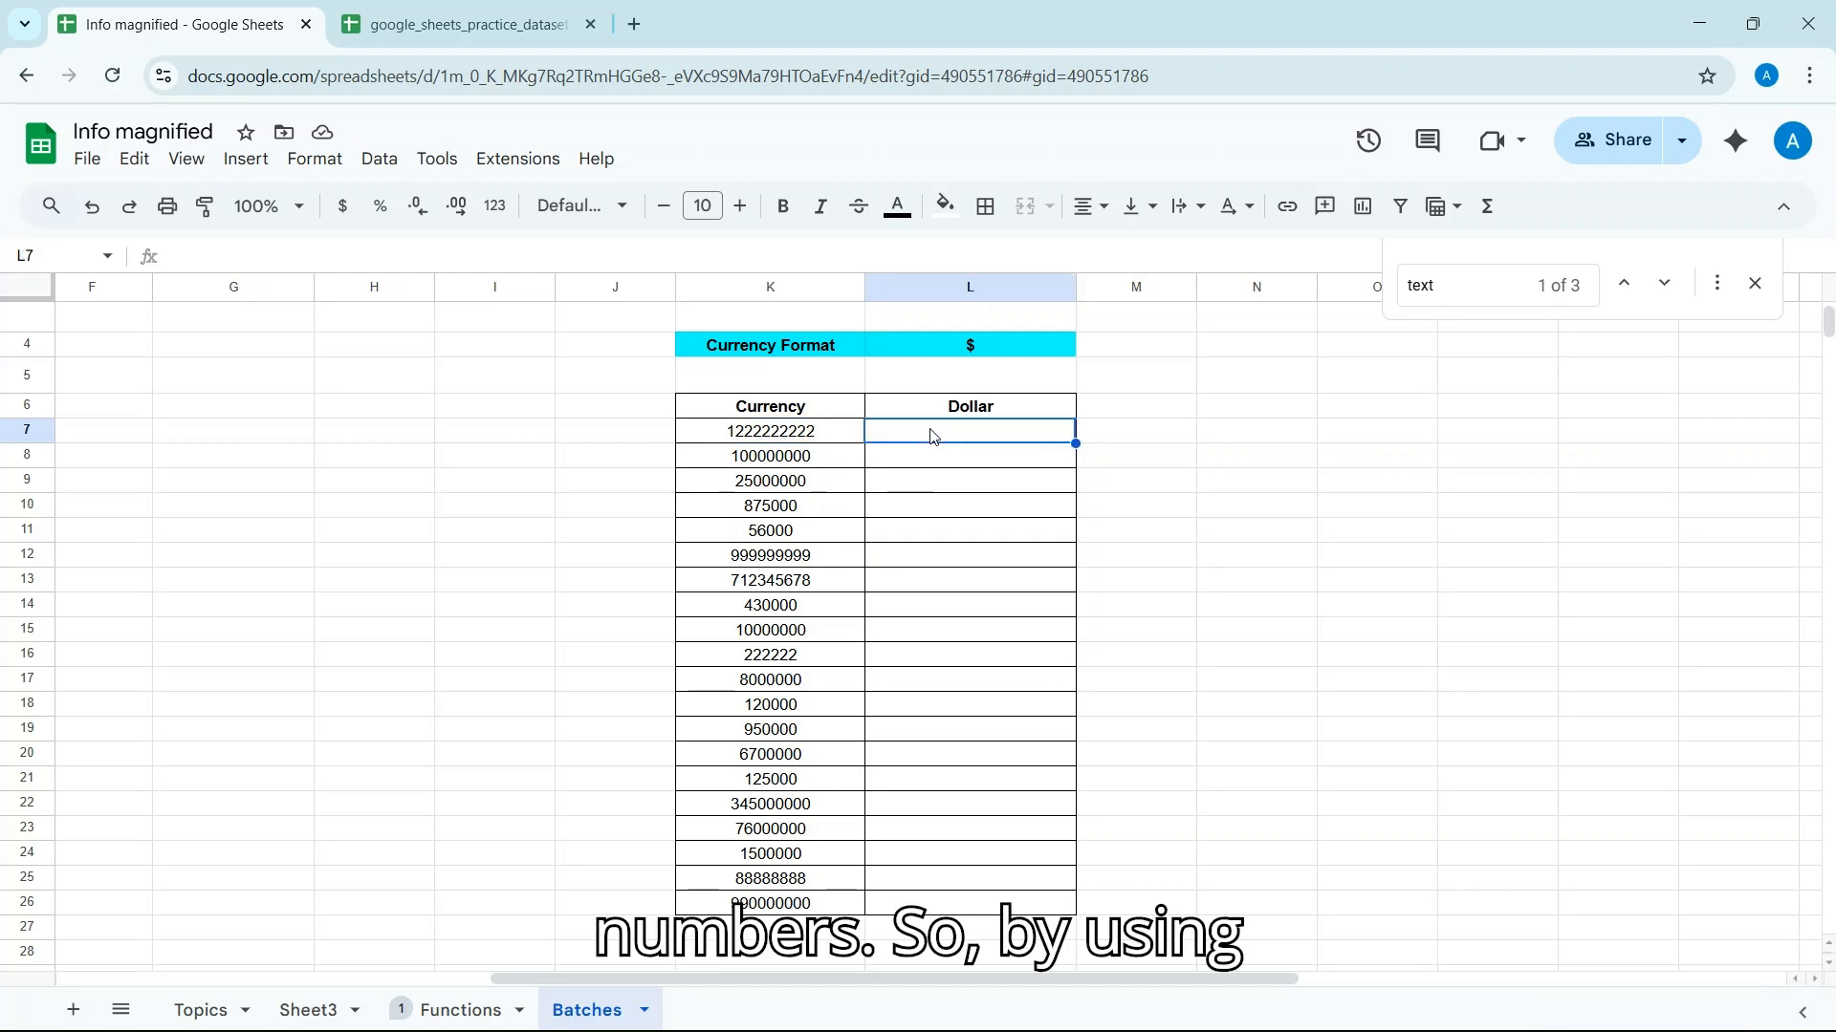
pyautogui.write('=text')
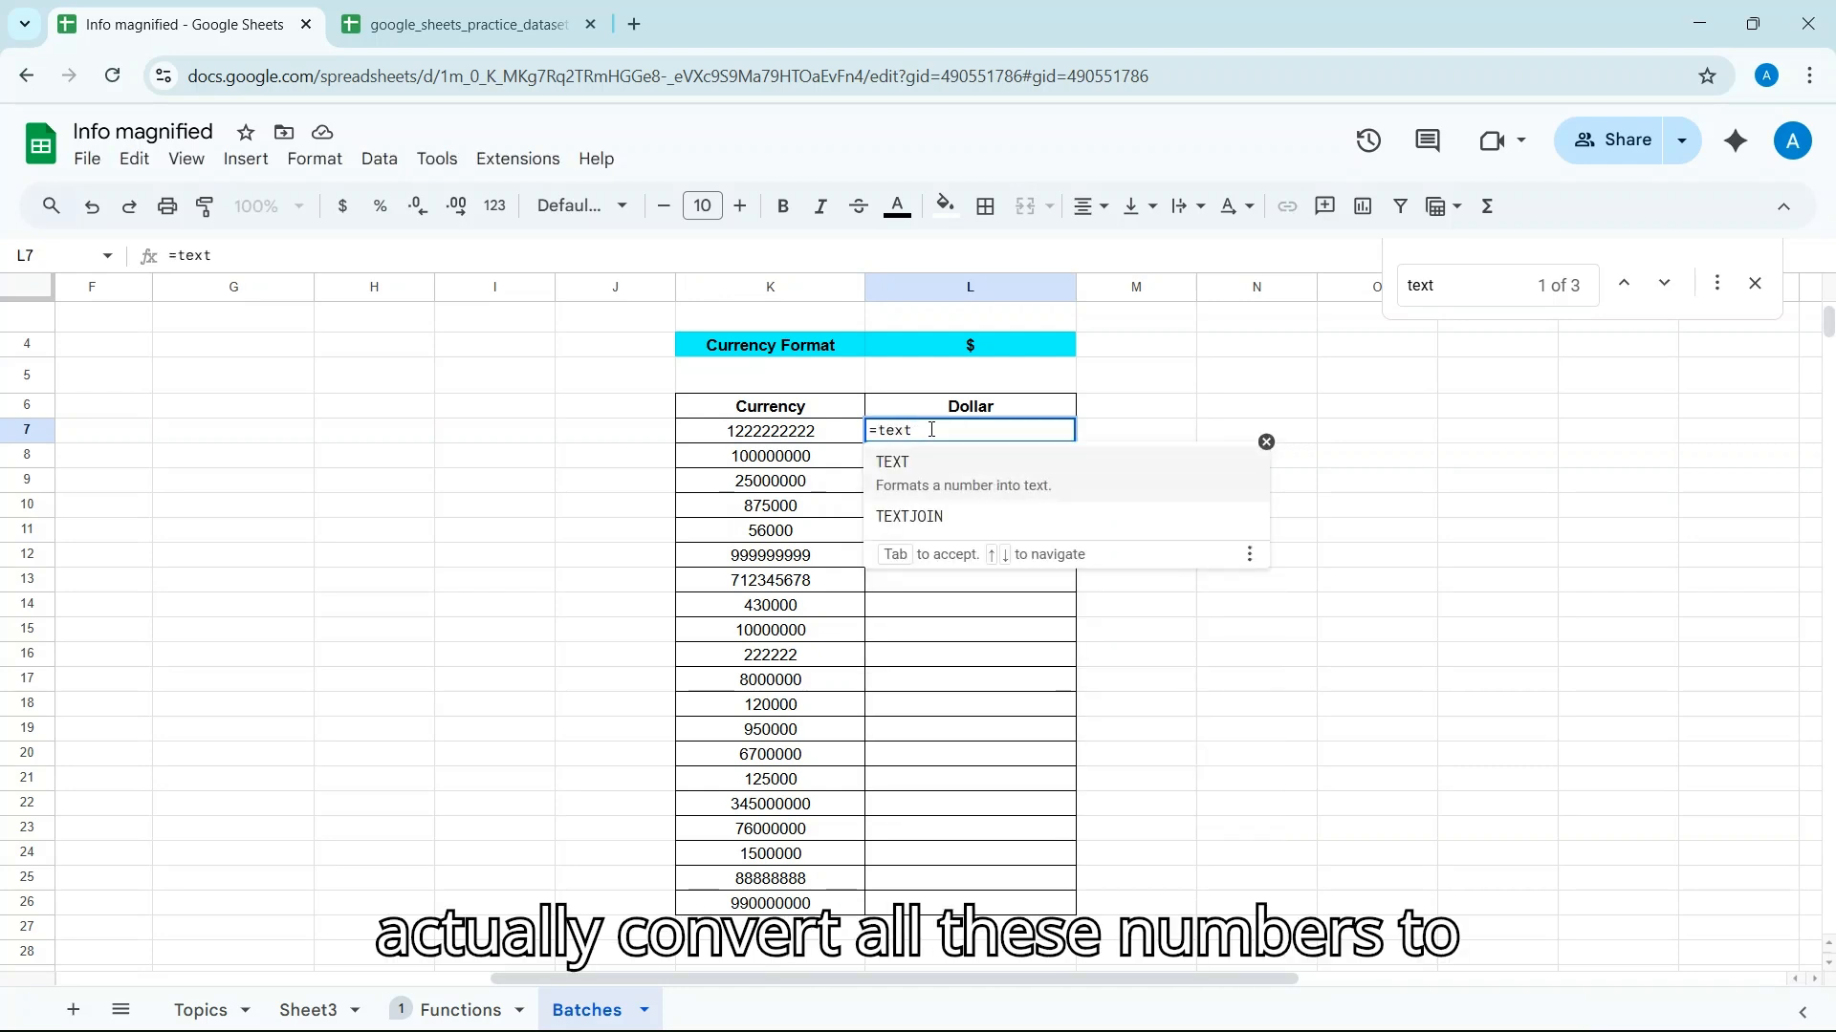
pyautogui.write('(')
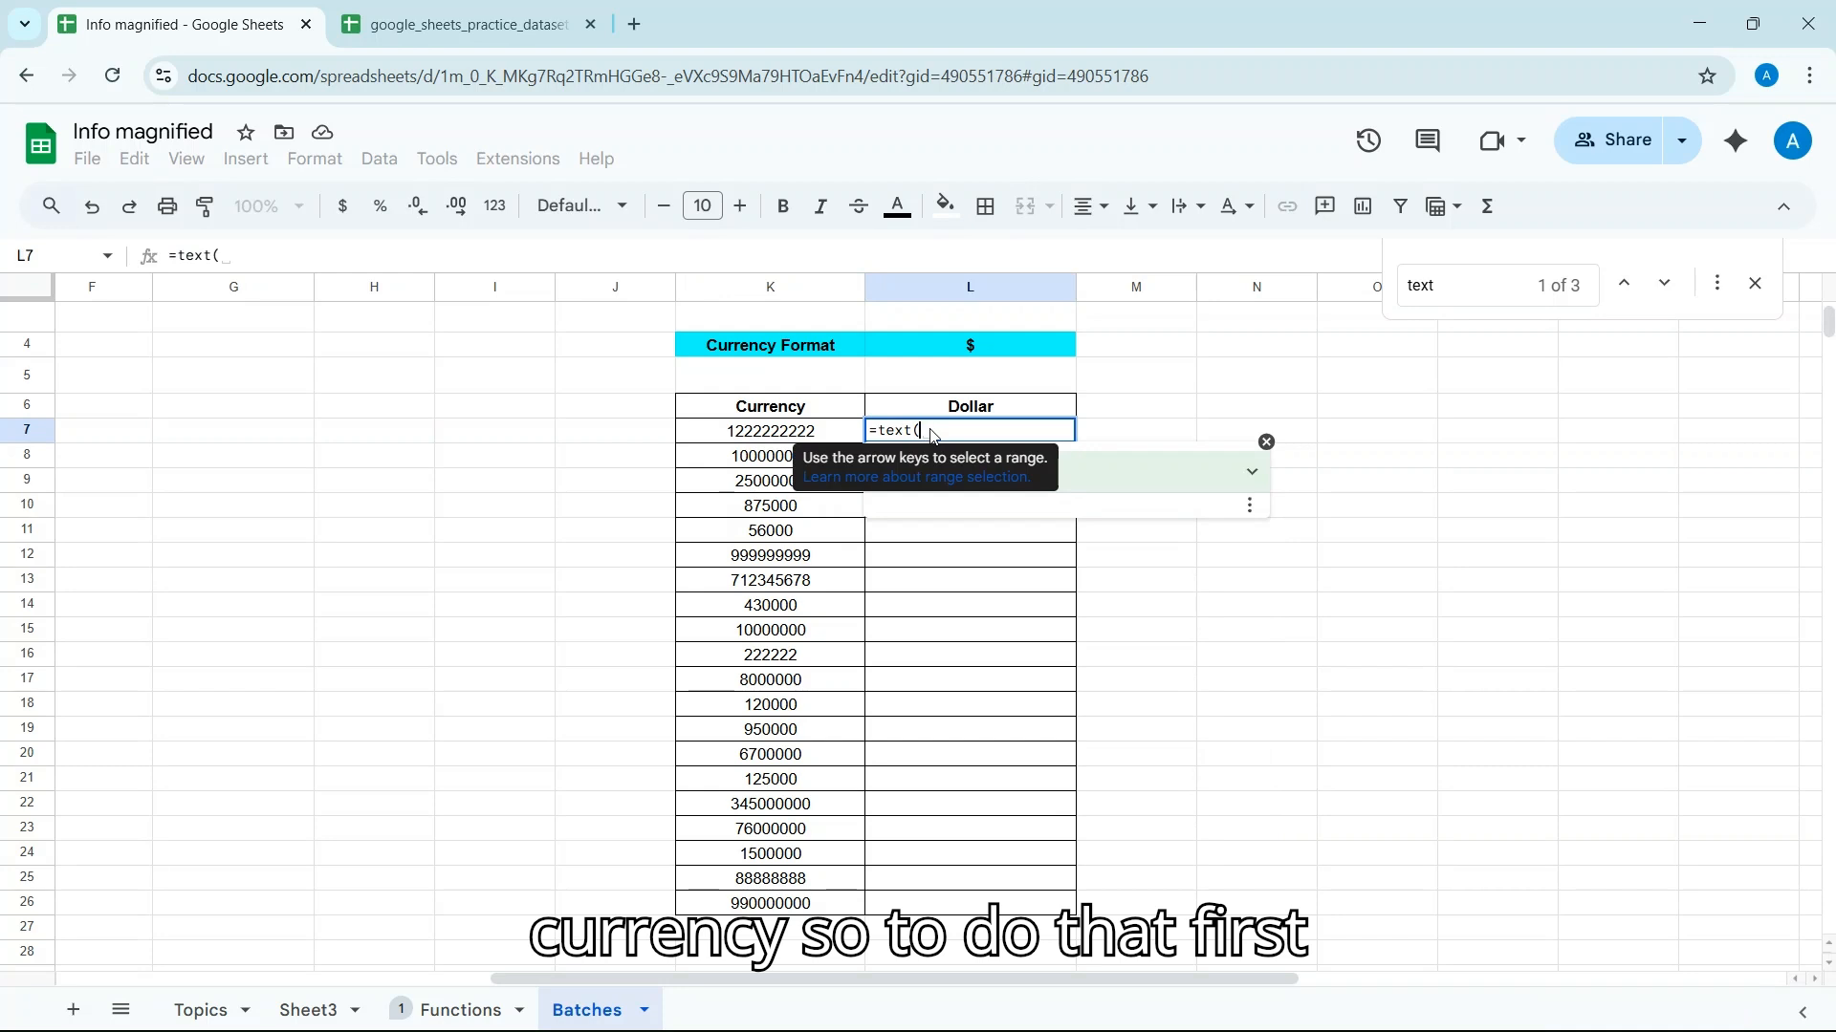
pyautogui.click(798, 437)
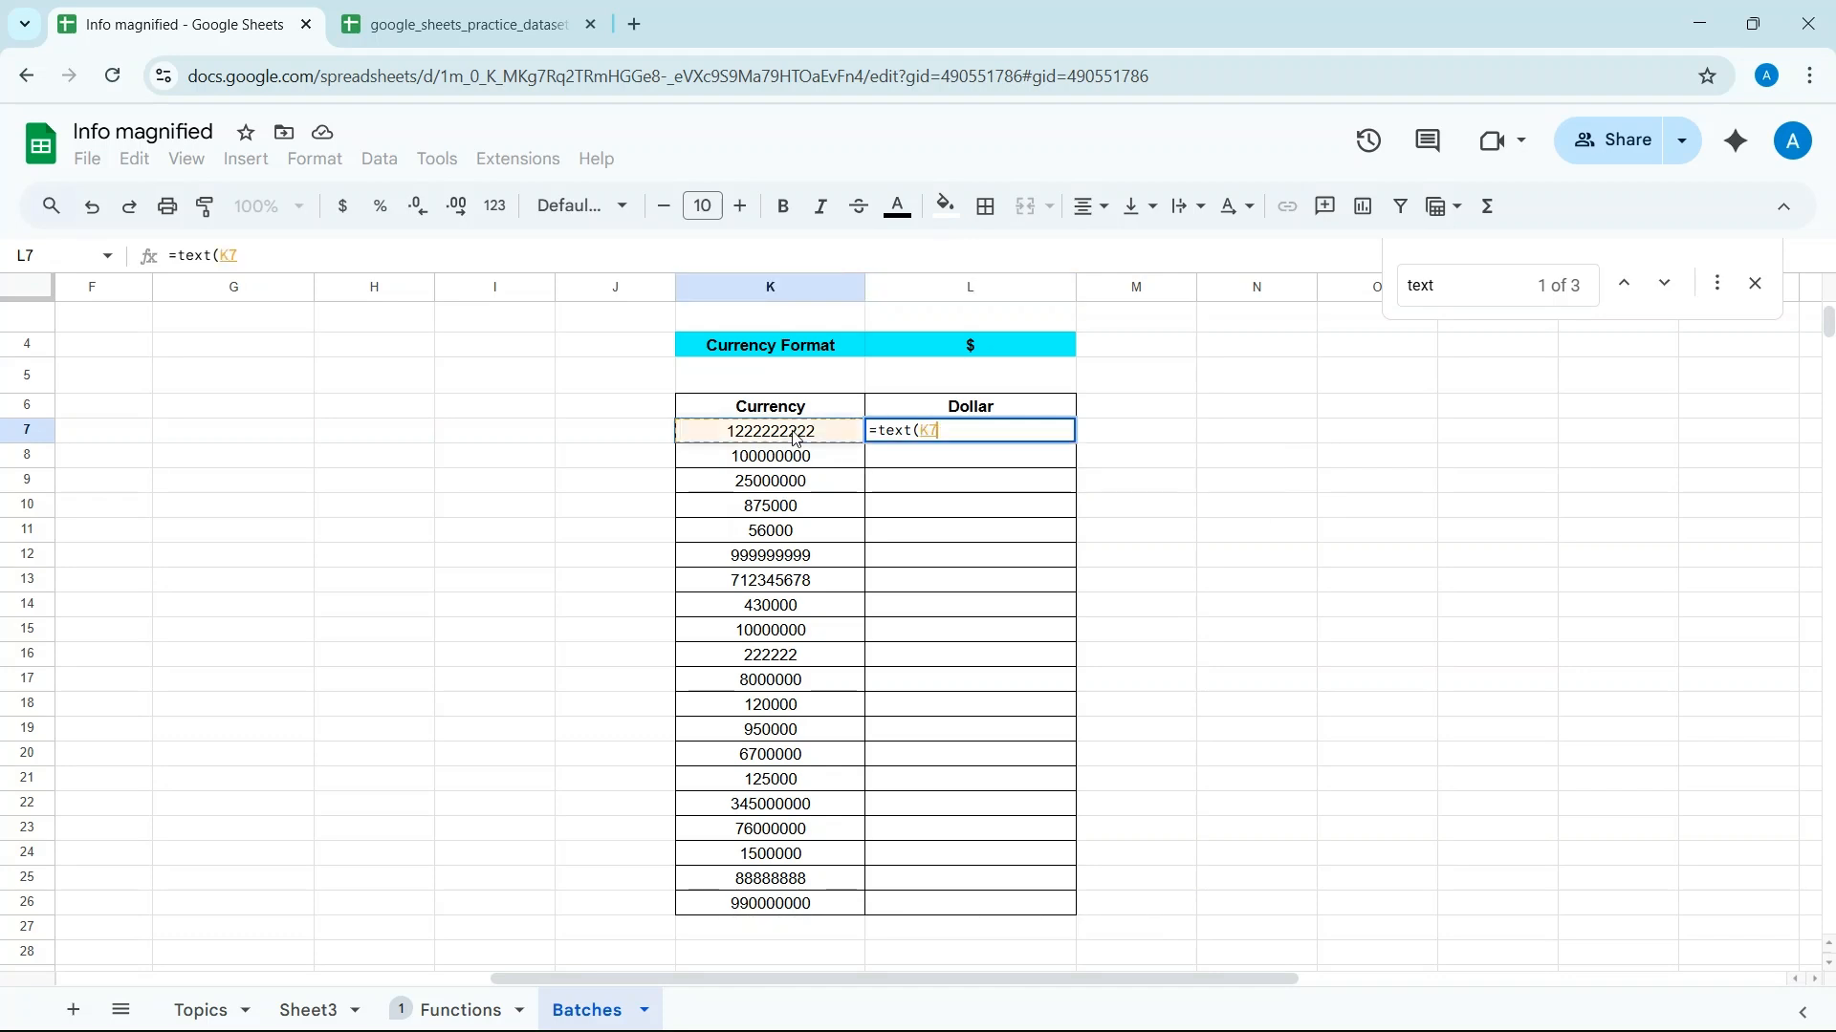
pyautogui.write(',')
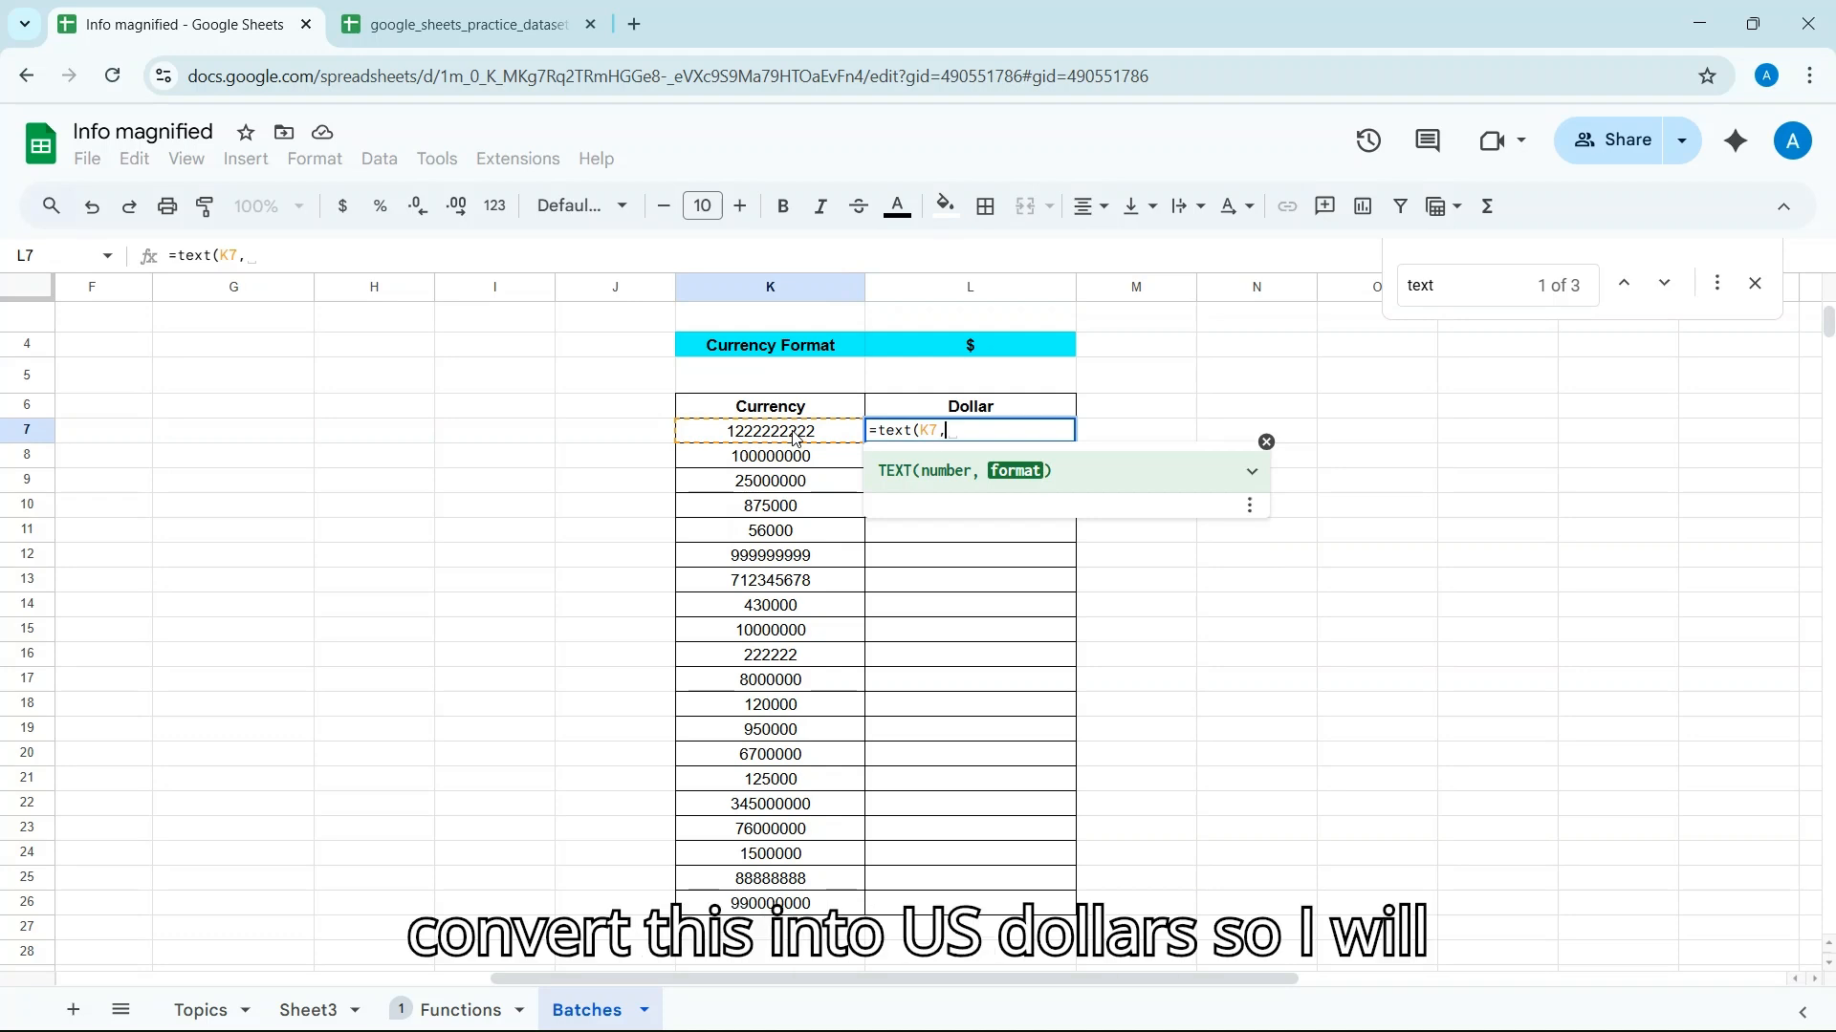
# - Complete the L7 formula with the dollar format "$#,###,0.00" as =TEXT(K7,"$#,###,0.00")
pyautogui.write('$')
pyautogui.press('BackSpace')
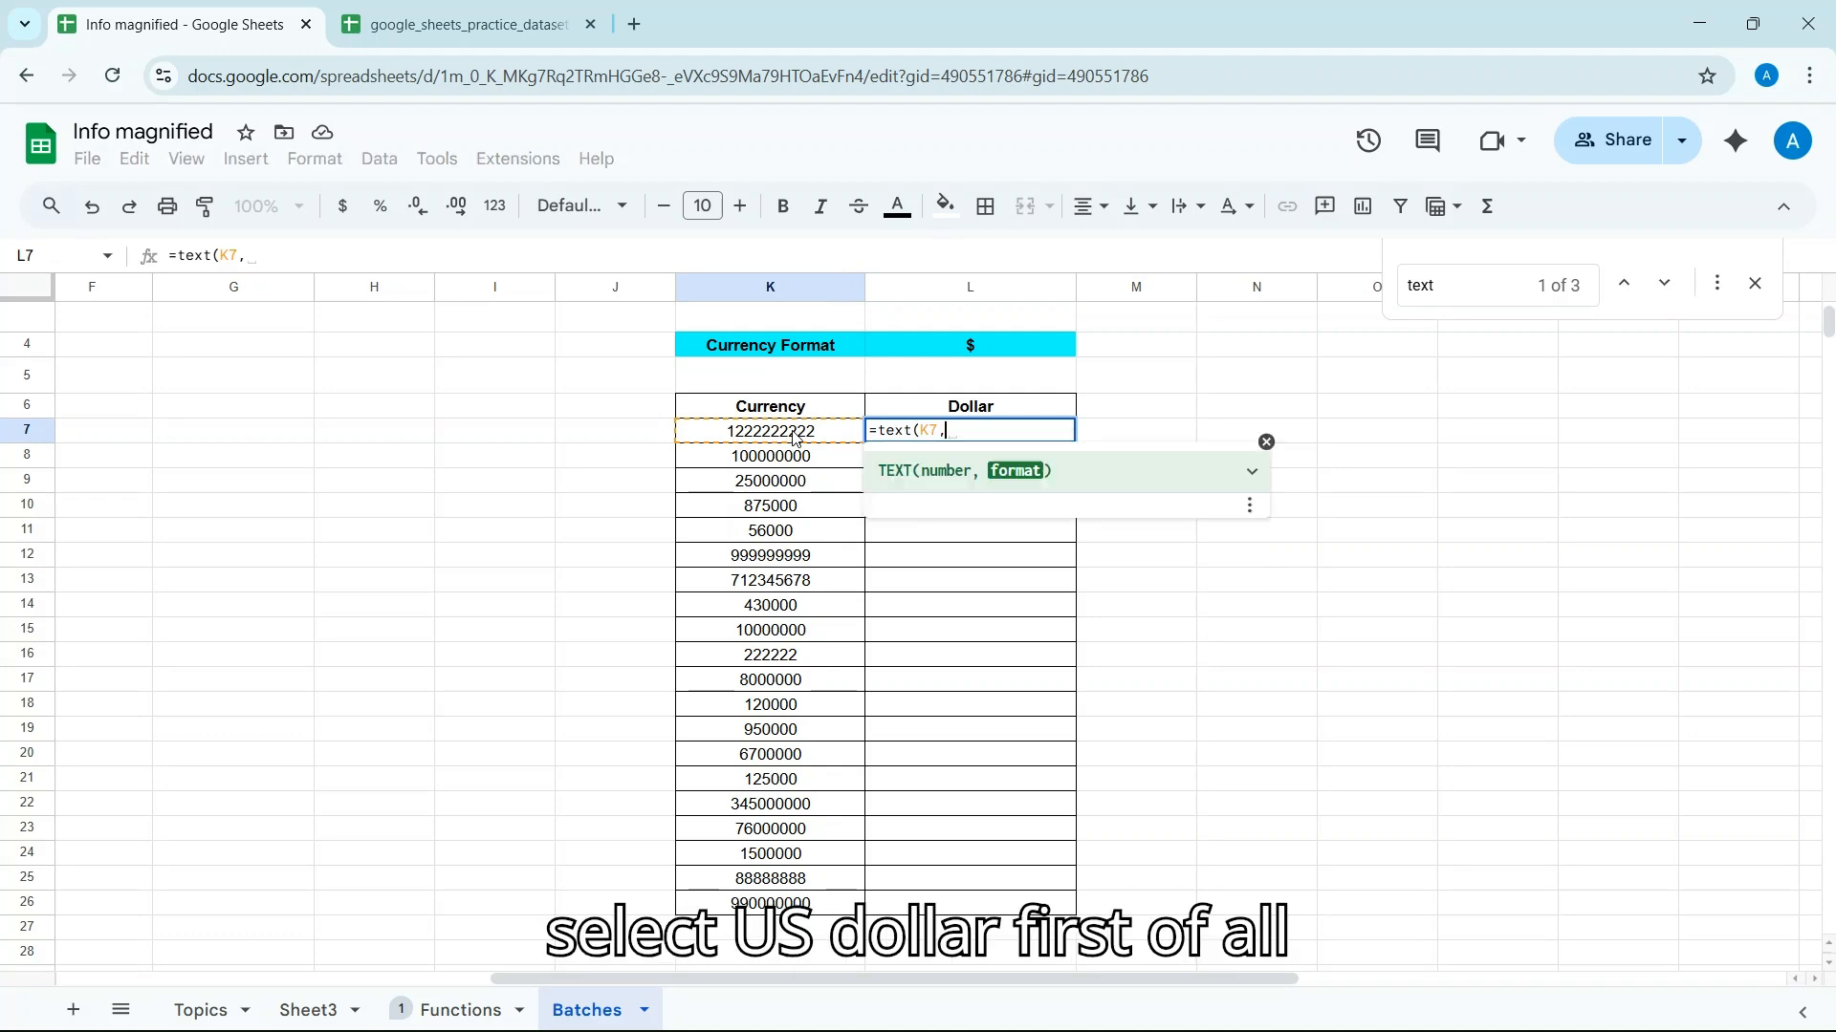
pyautogui.write('""')
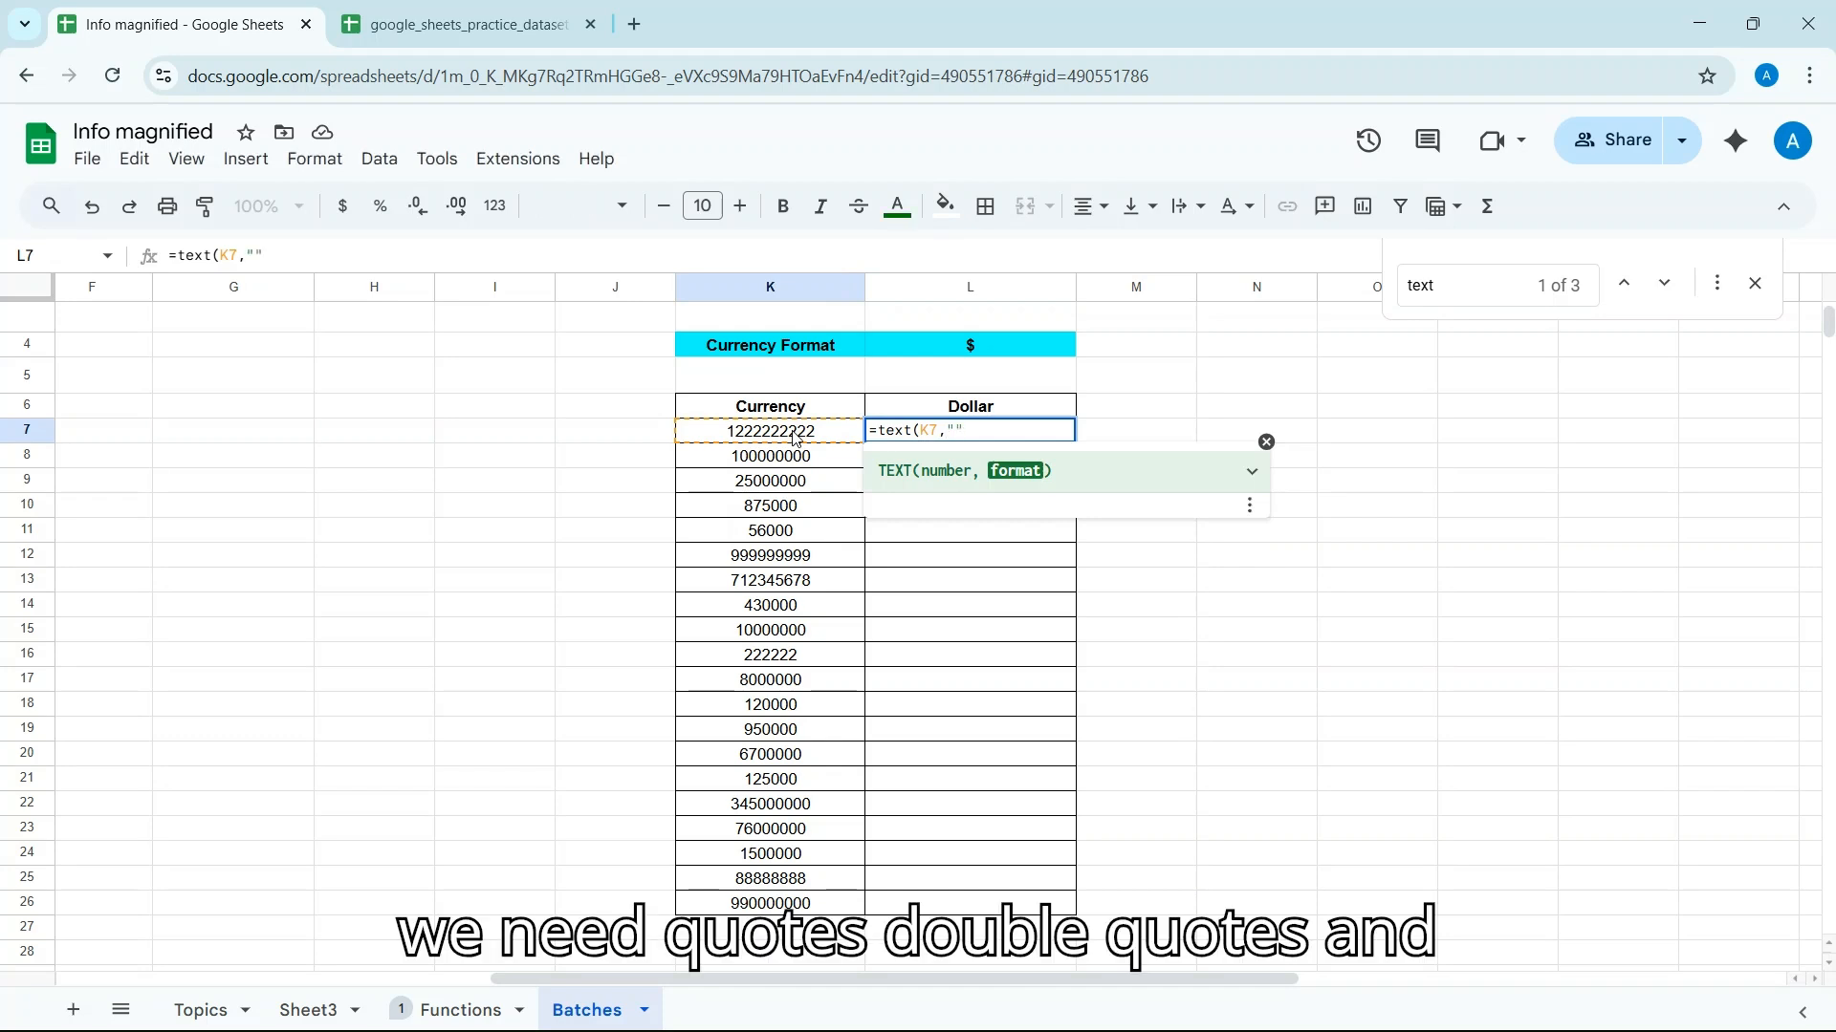
pyautogui.write('$')
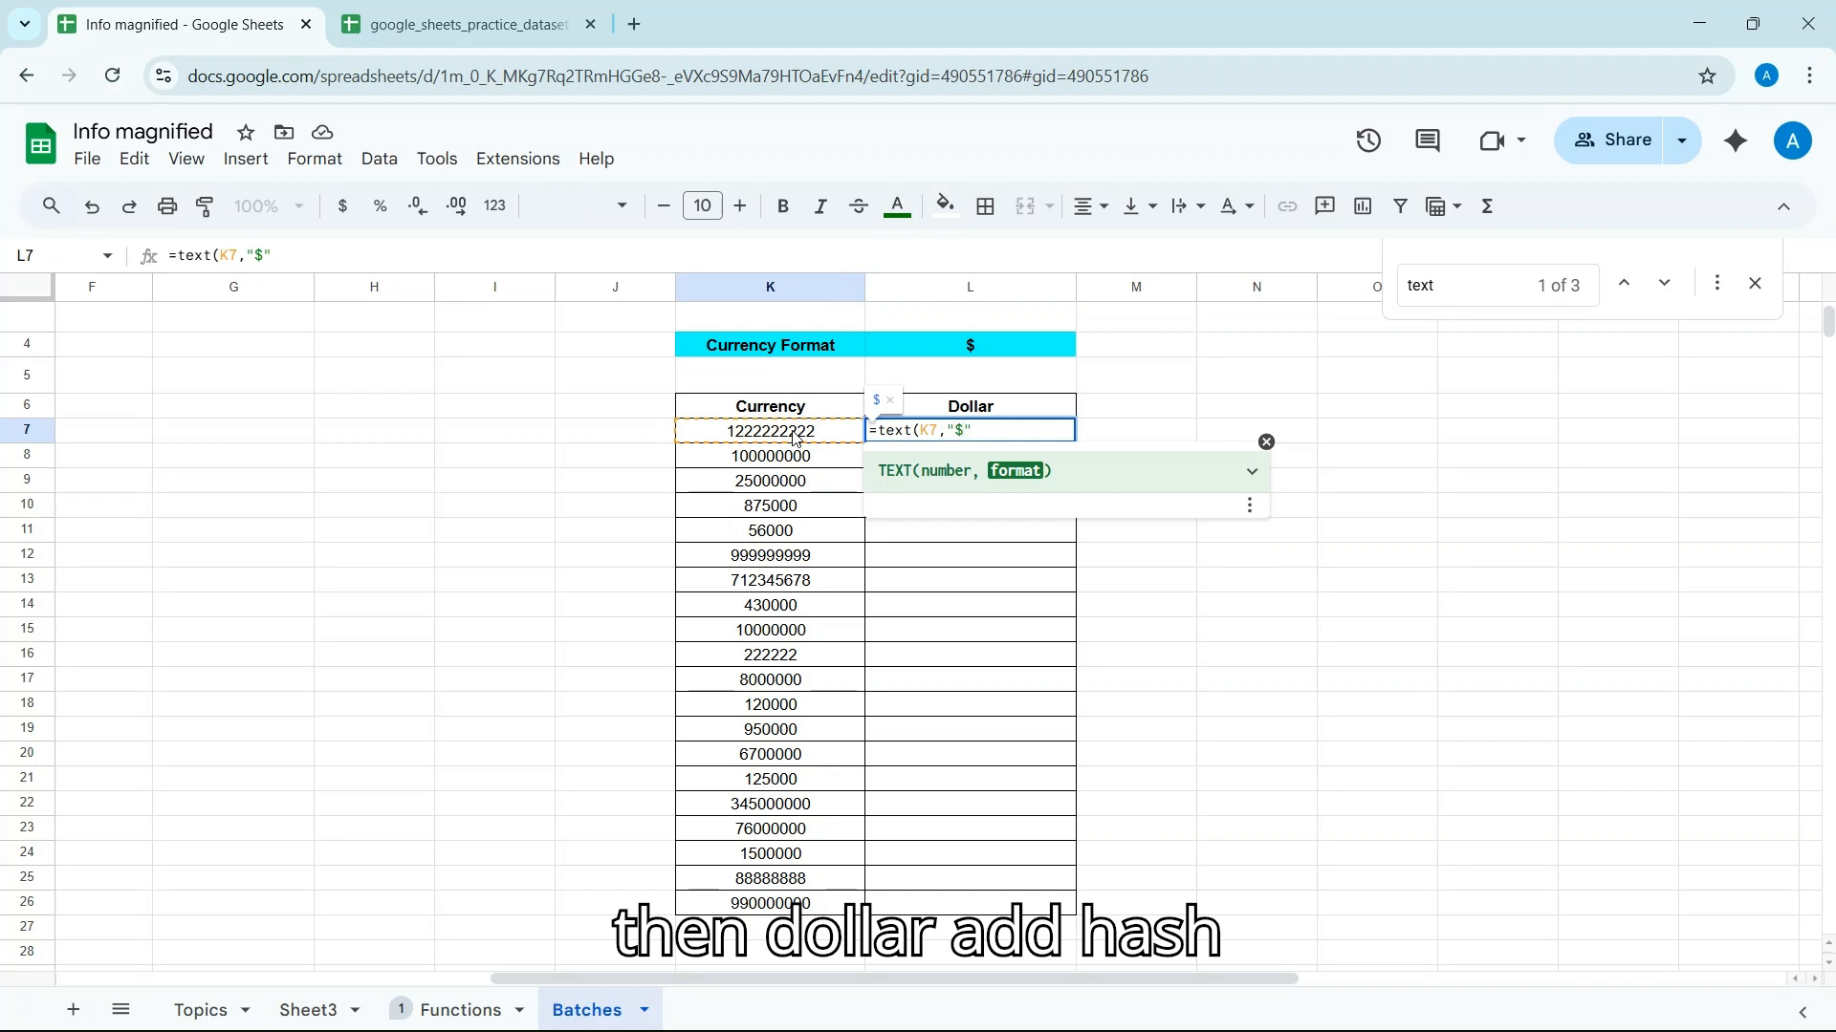
pyautogui.write('#,')
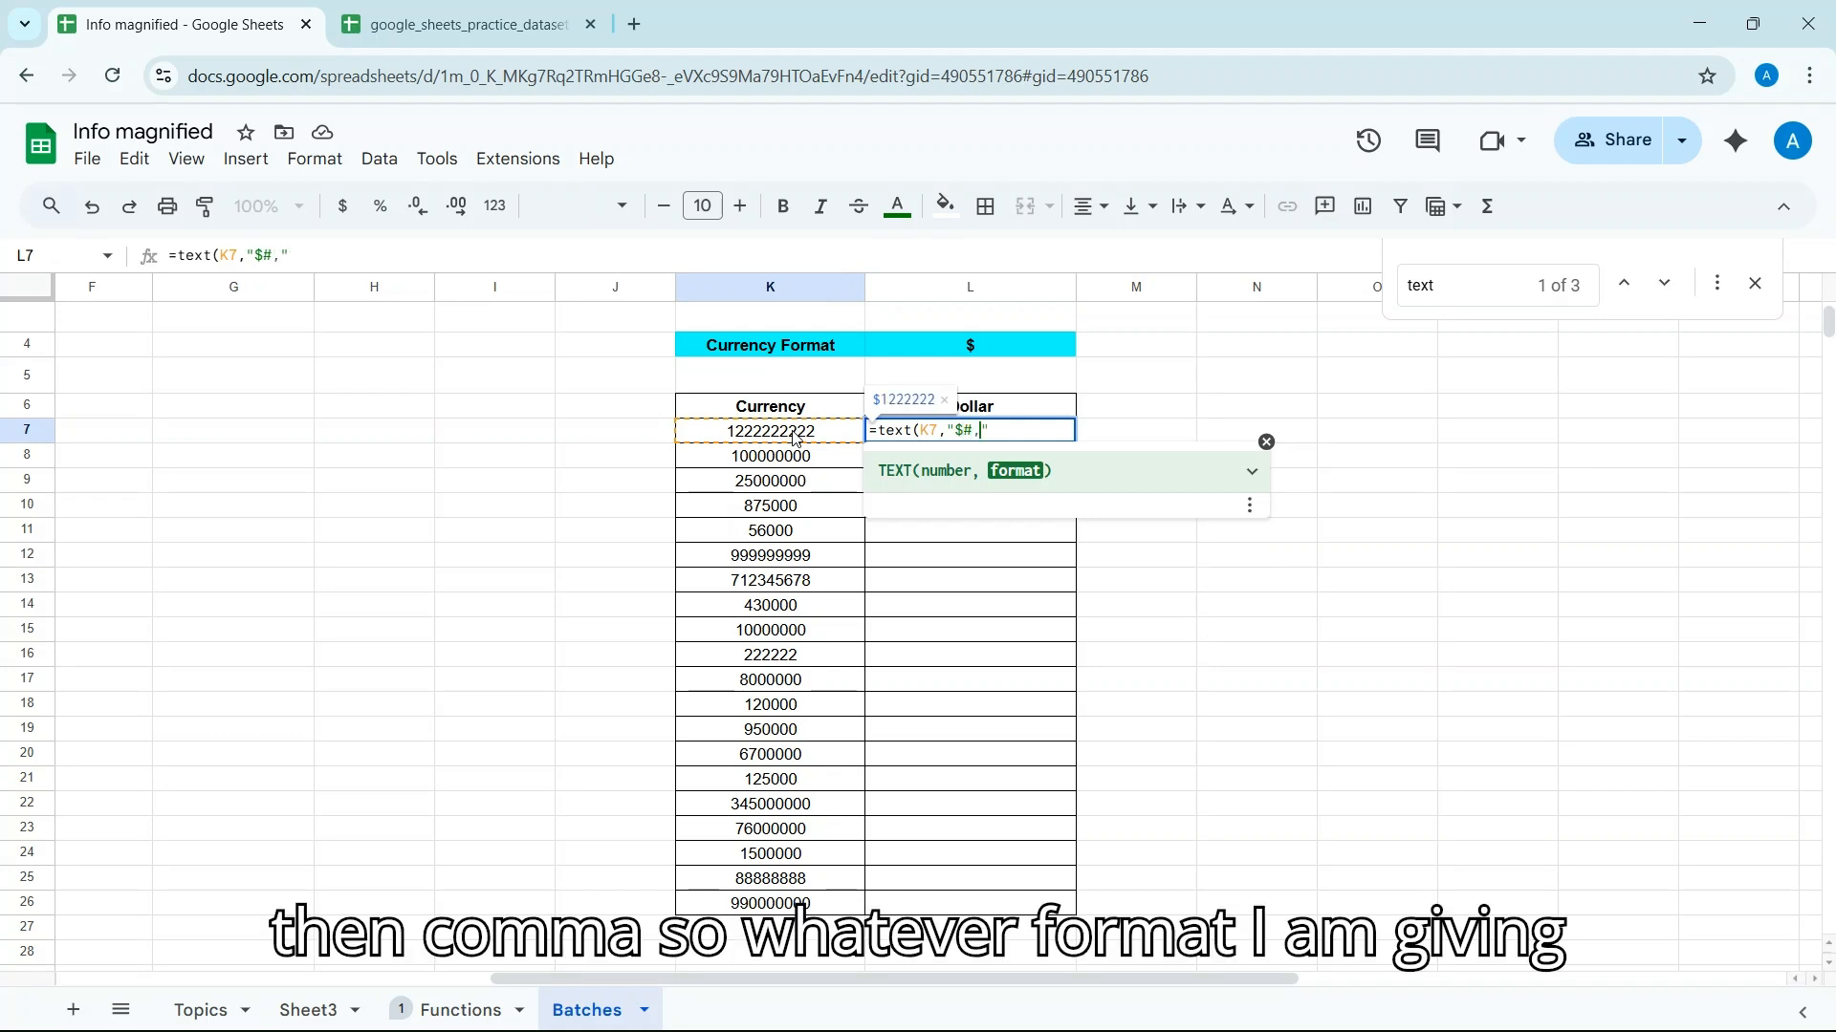
pyautogui.write('###,')
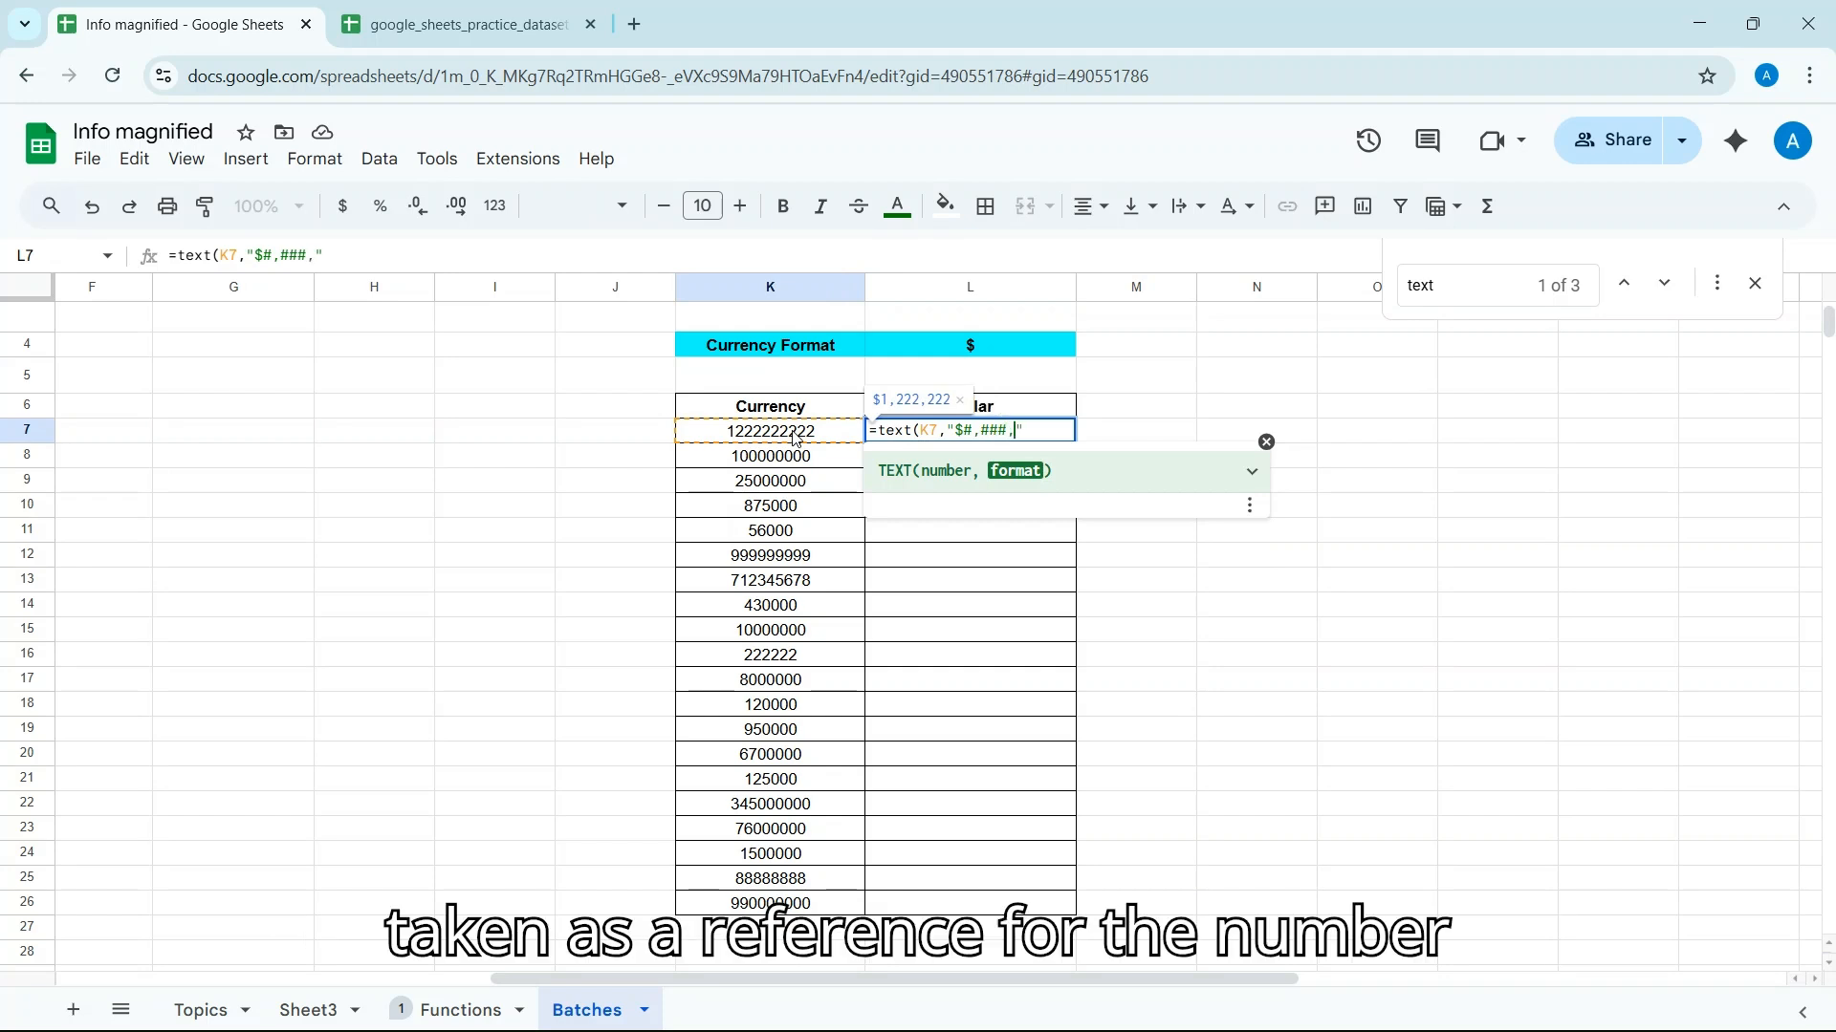
pyautogui.write('0.')
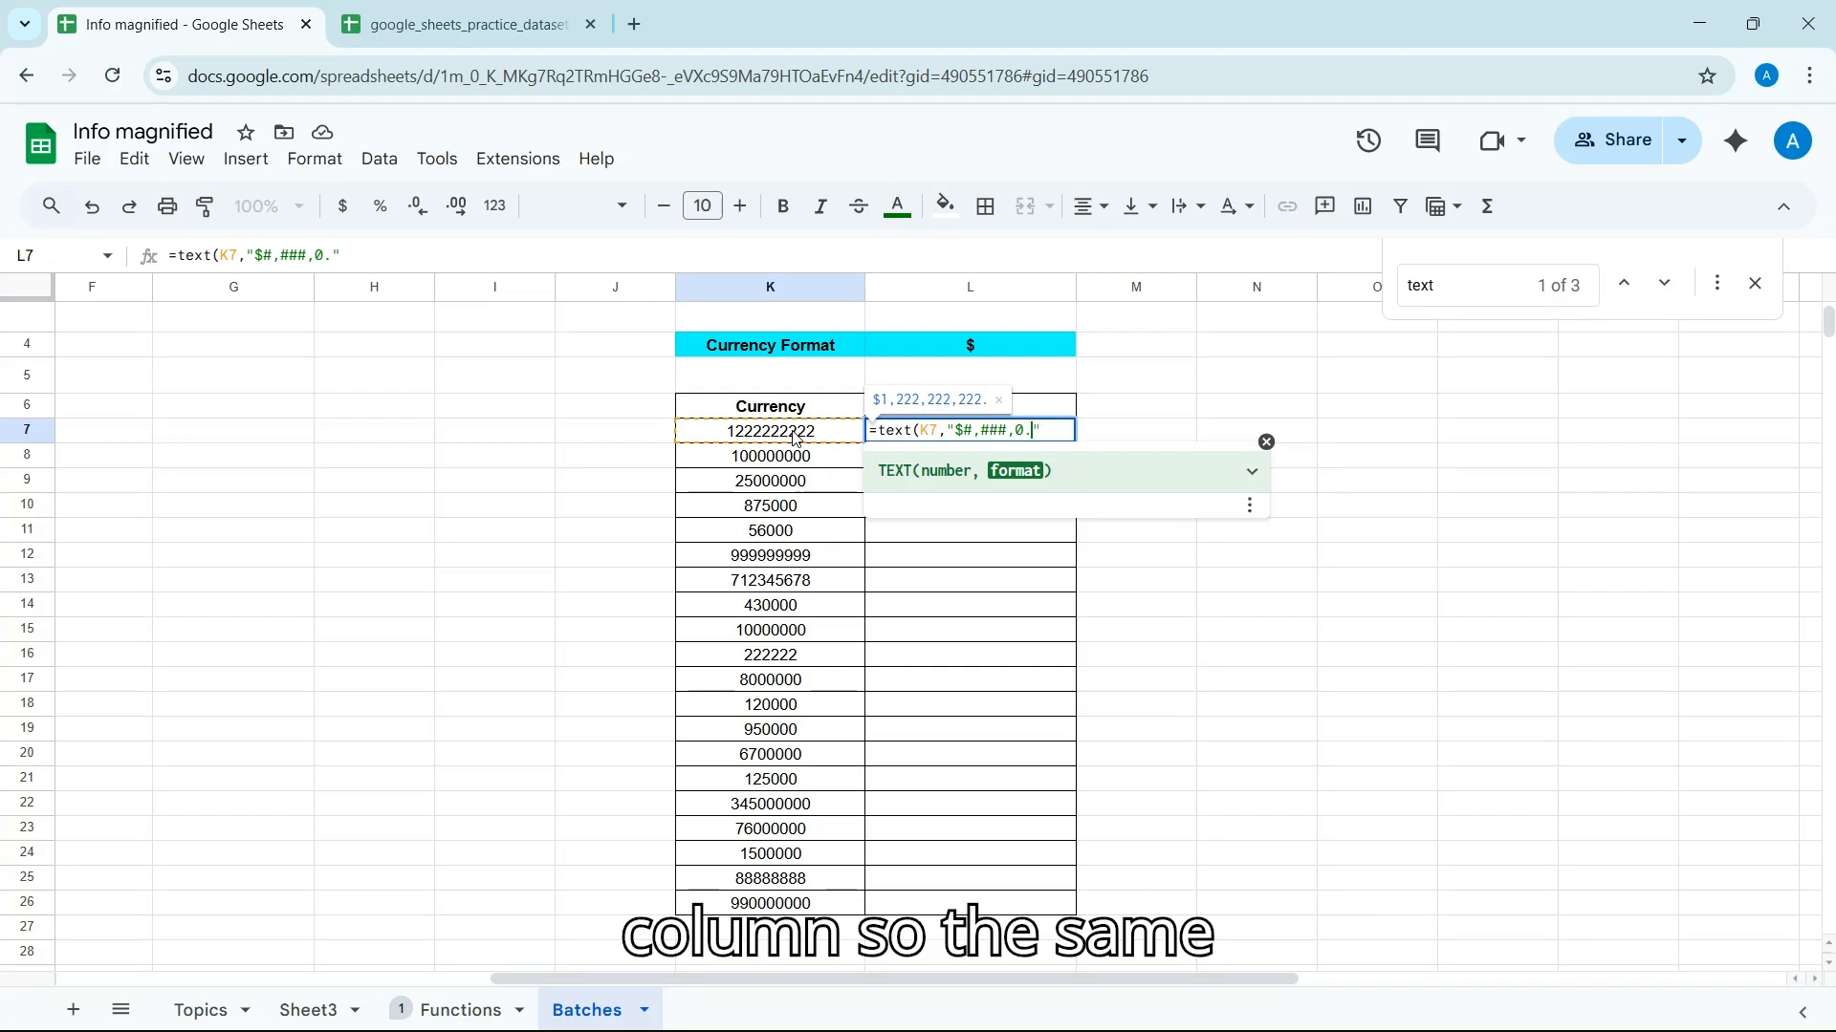
pyautogui.write('00')
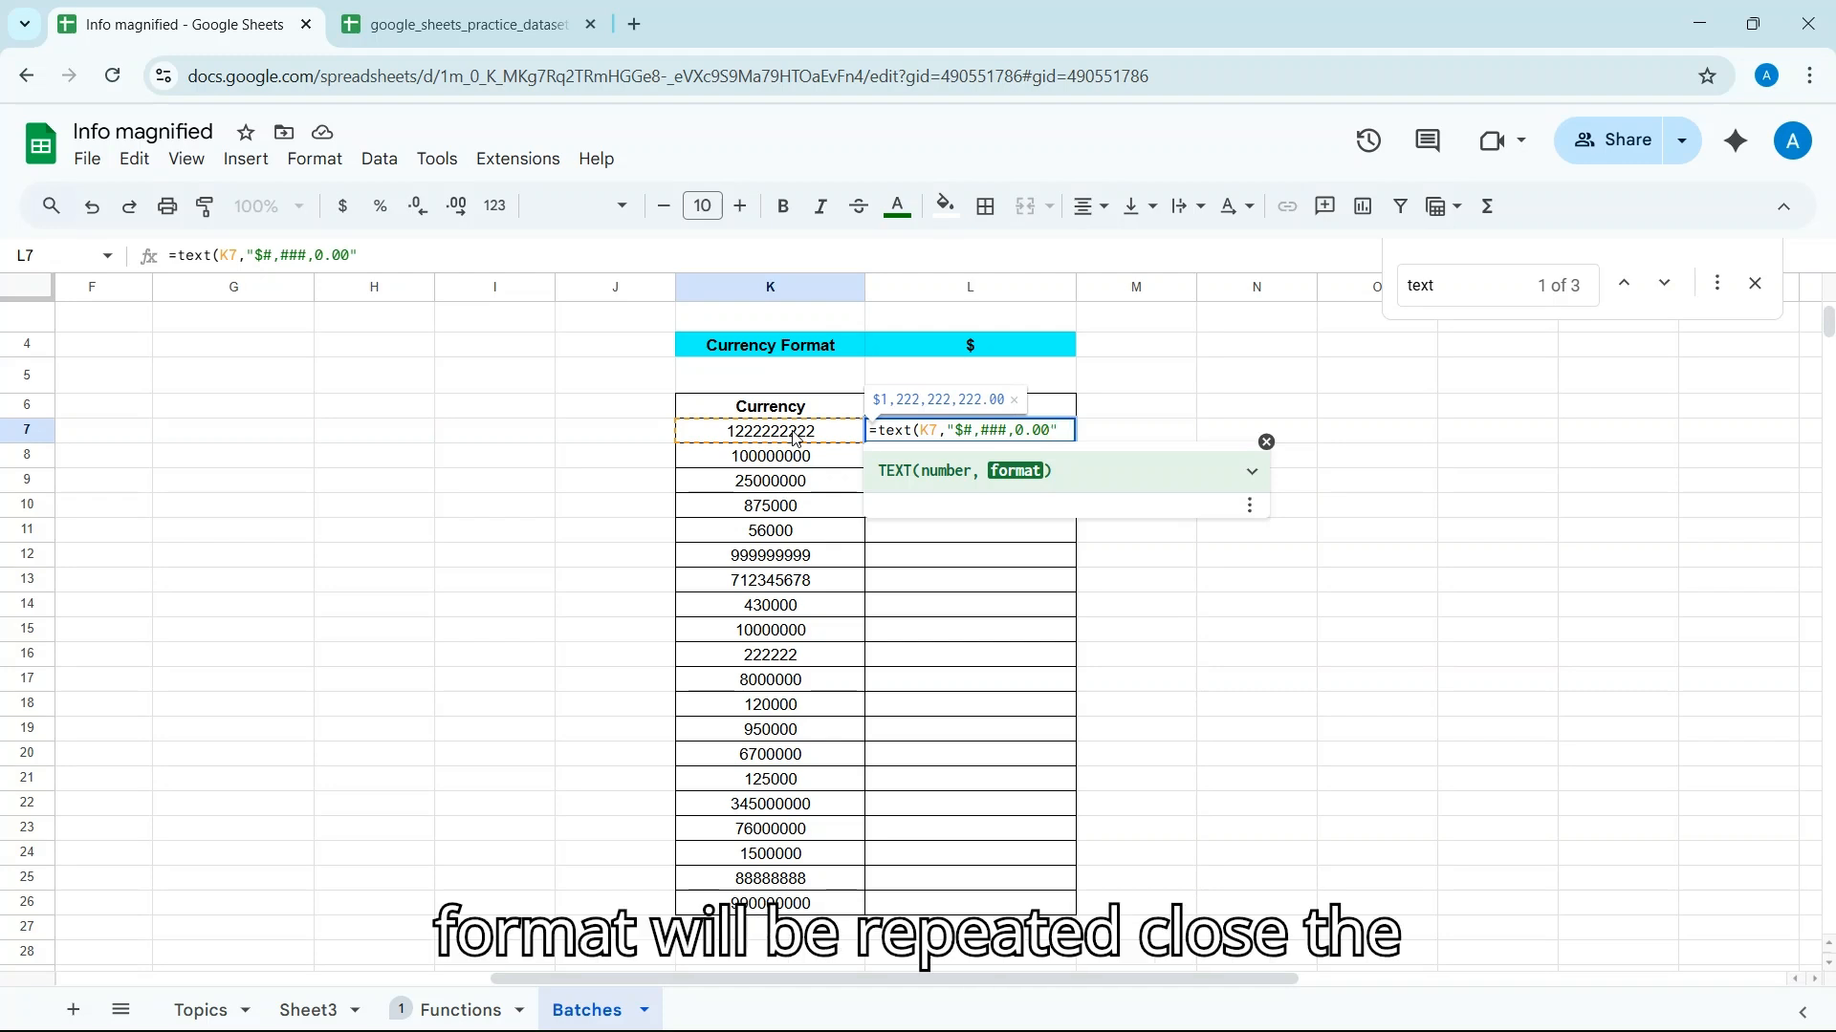
pyautogui.write(')')
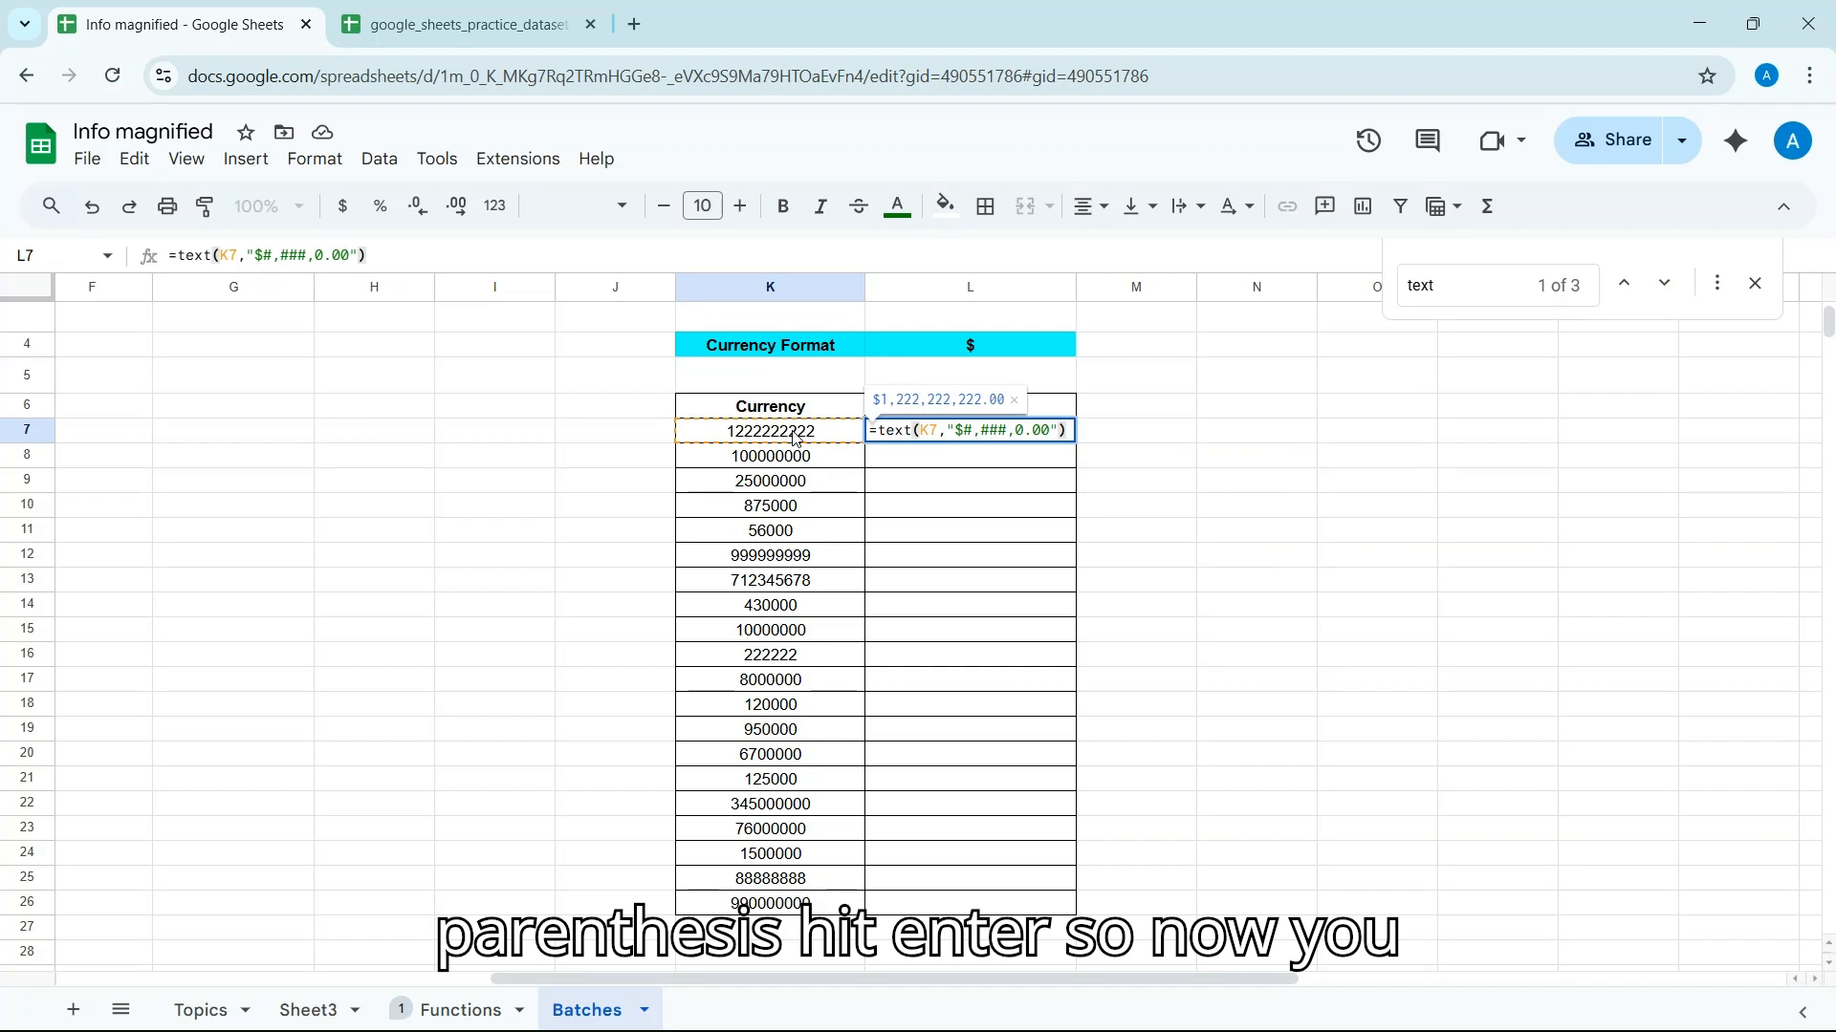
pyautogui.press('Return')
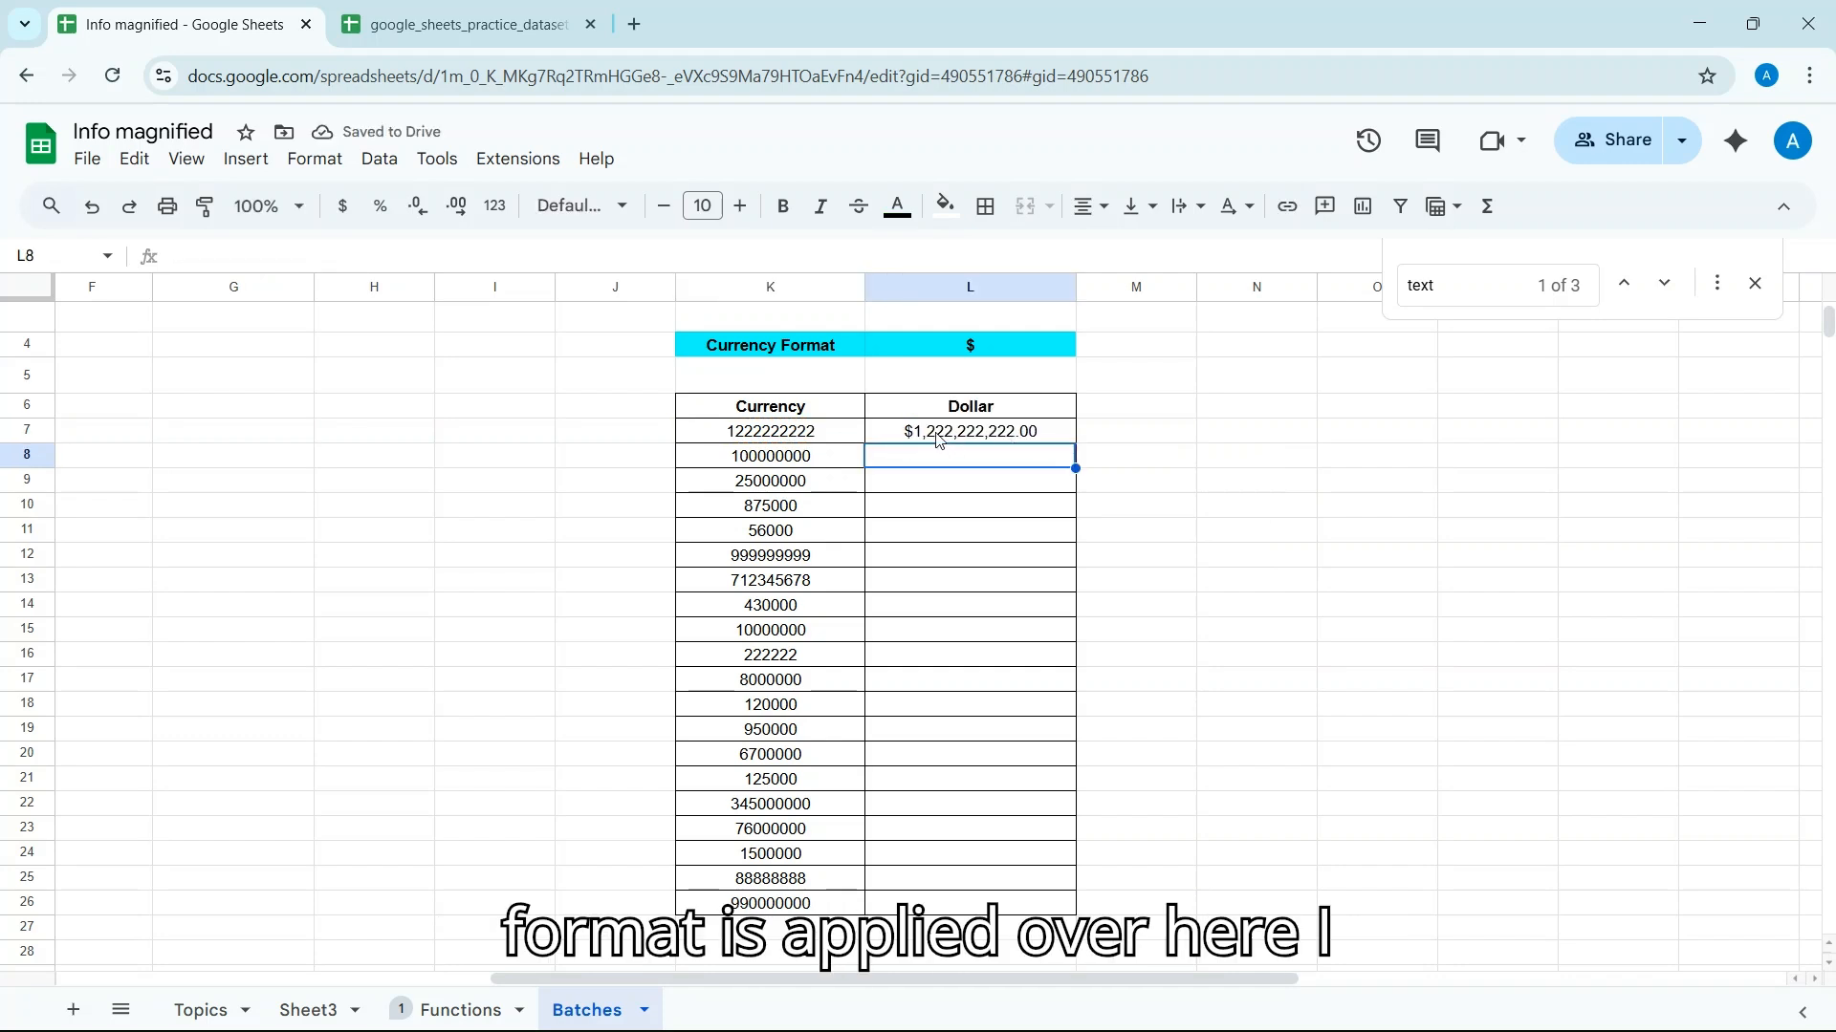
# - Fill the L7 formula down through L20 and clear the contents of L7:L20
pyautogui.click(1058, 439)
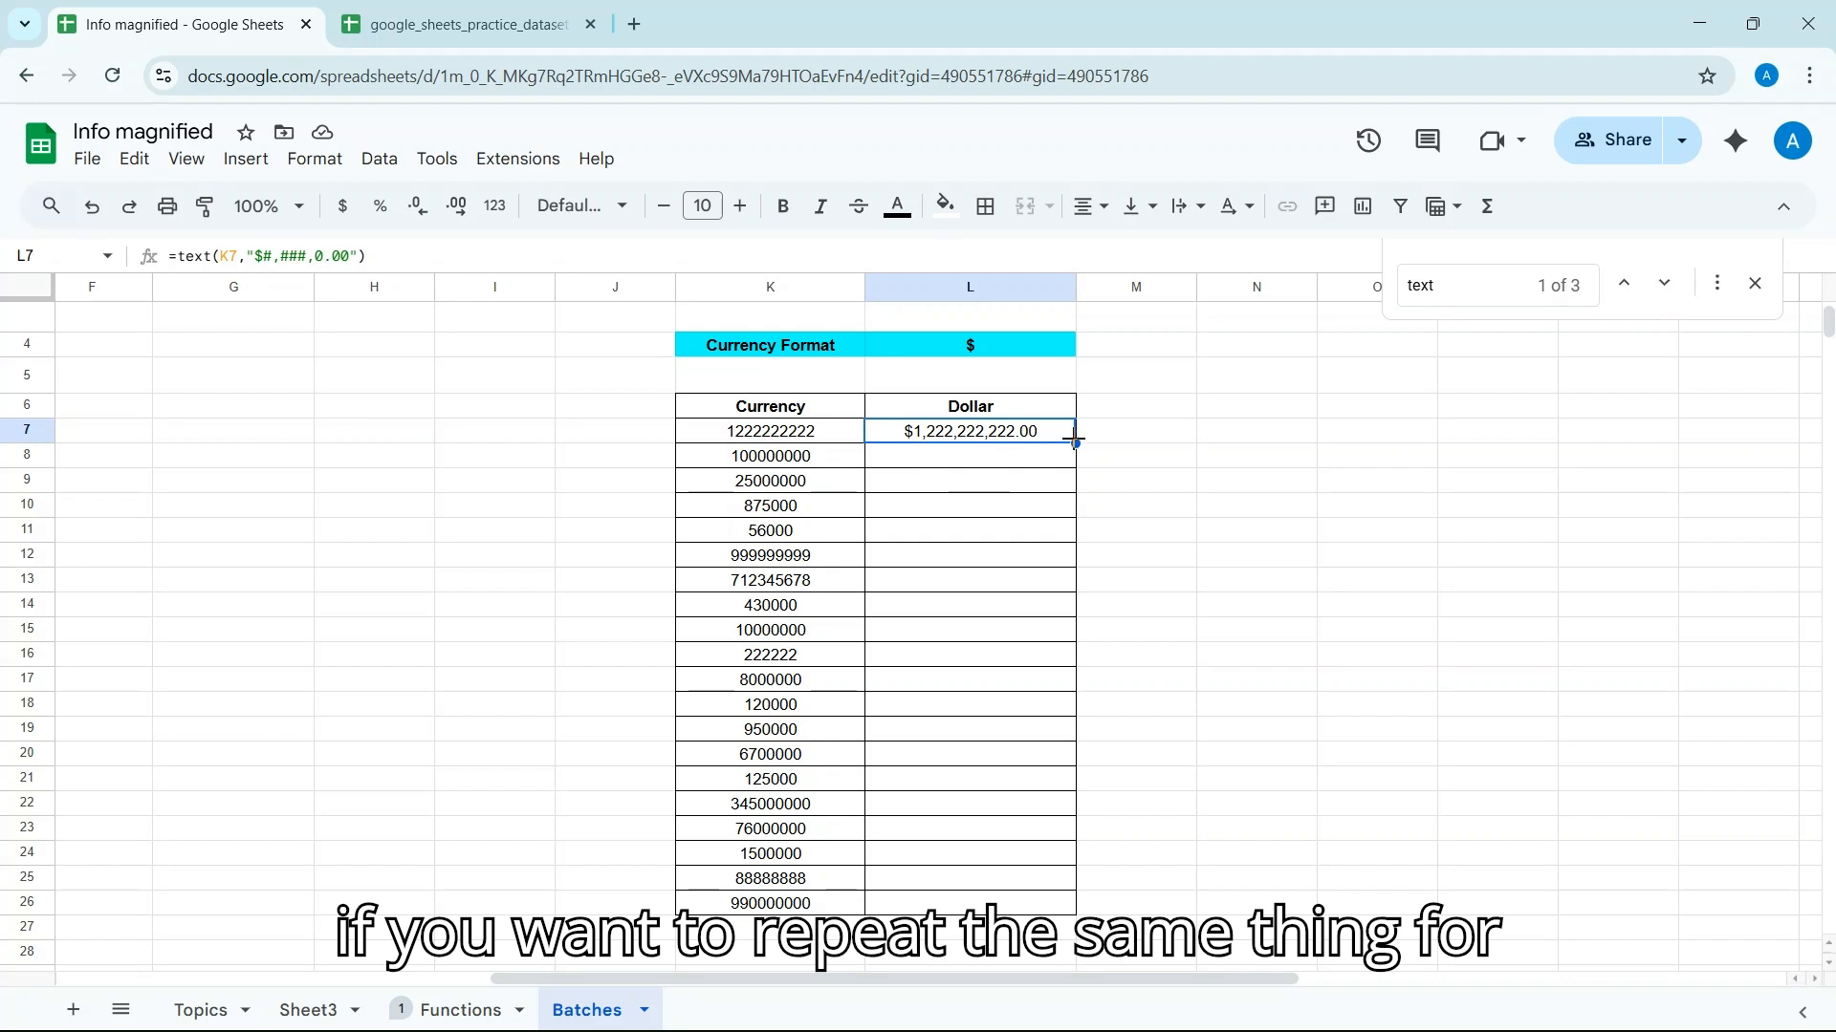
pyautogui.moveTo(1075, 441); pyautogui.dragTo(1044, 776)
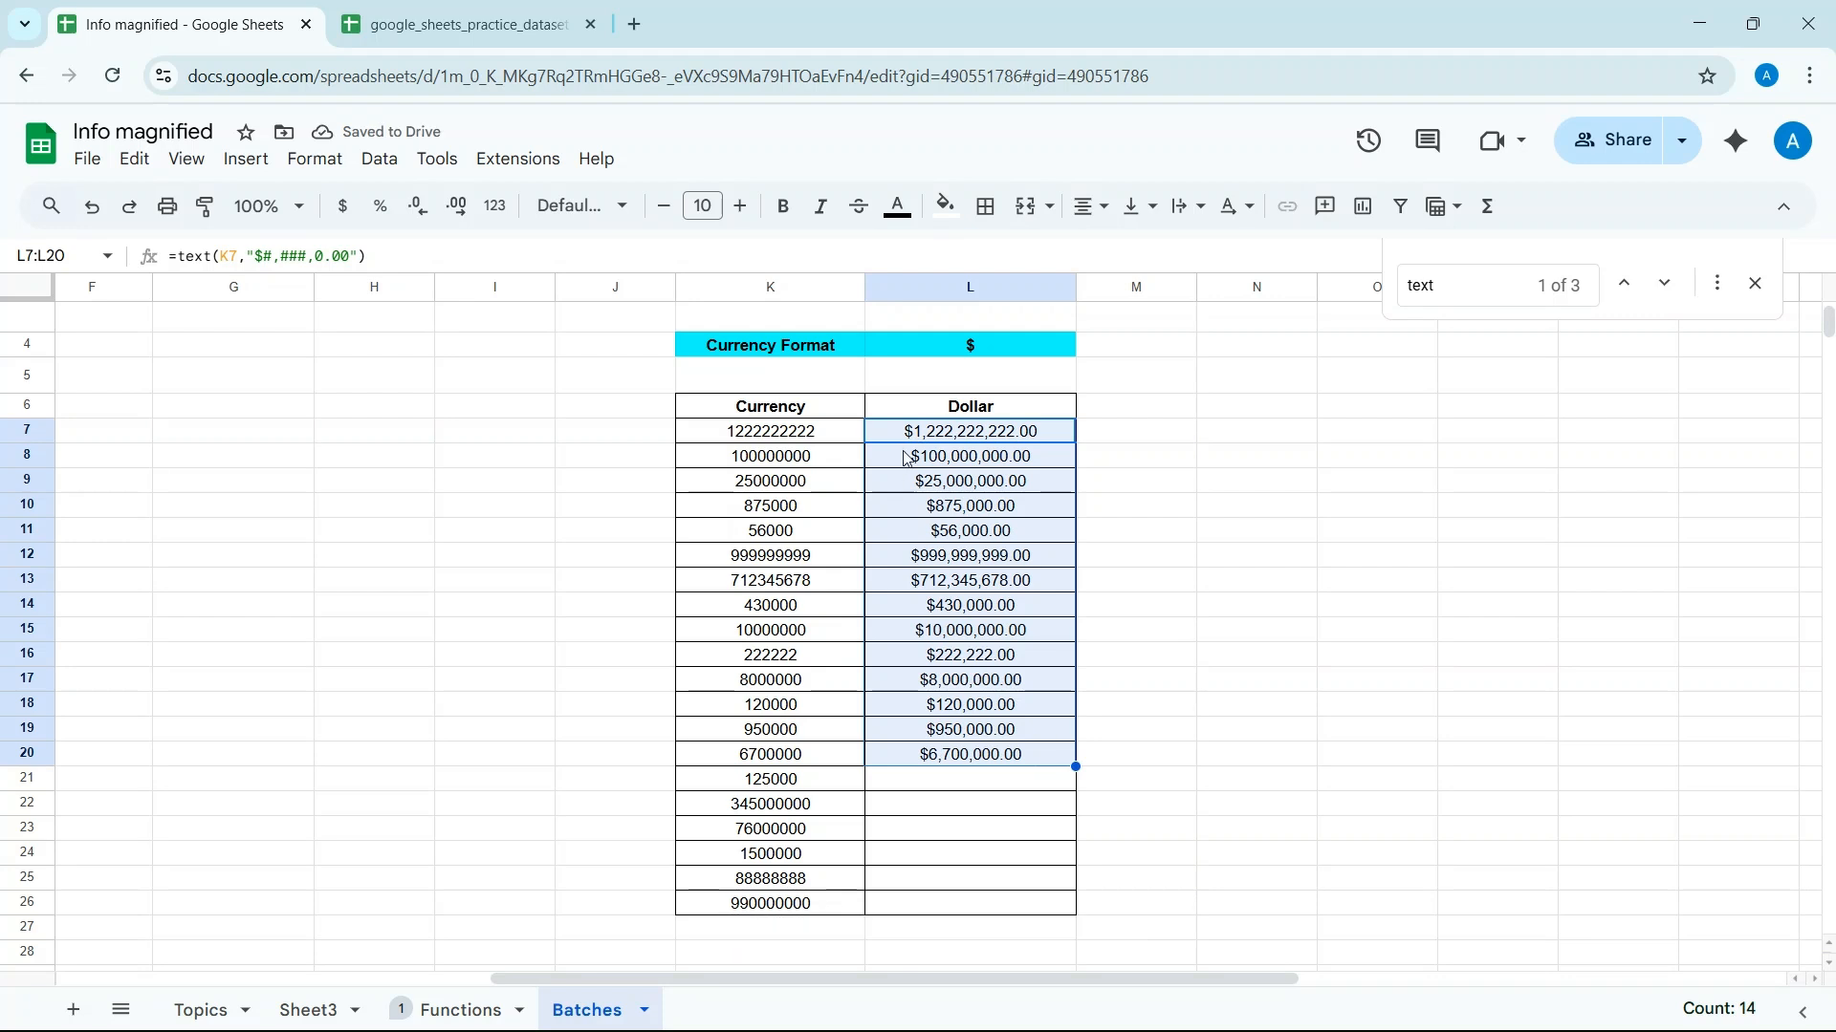
pyautogui.press('Delete')
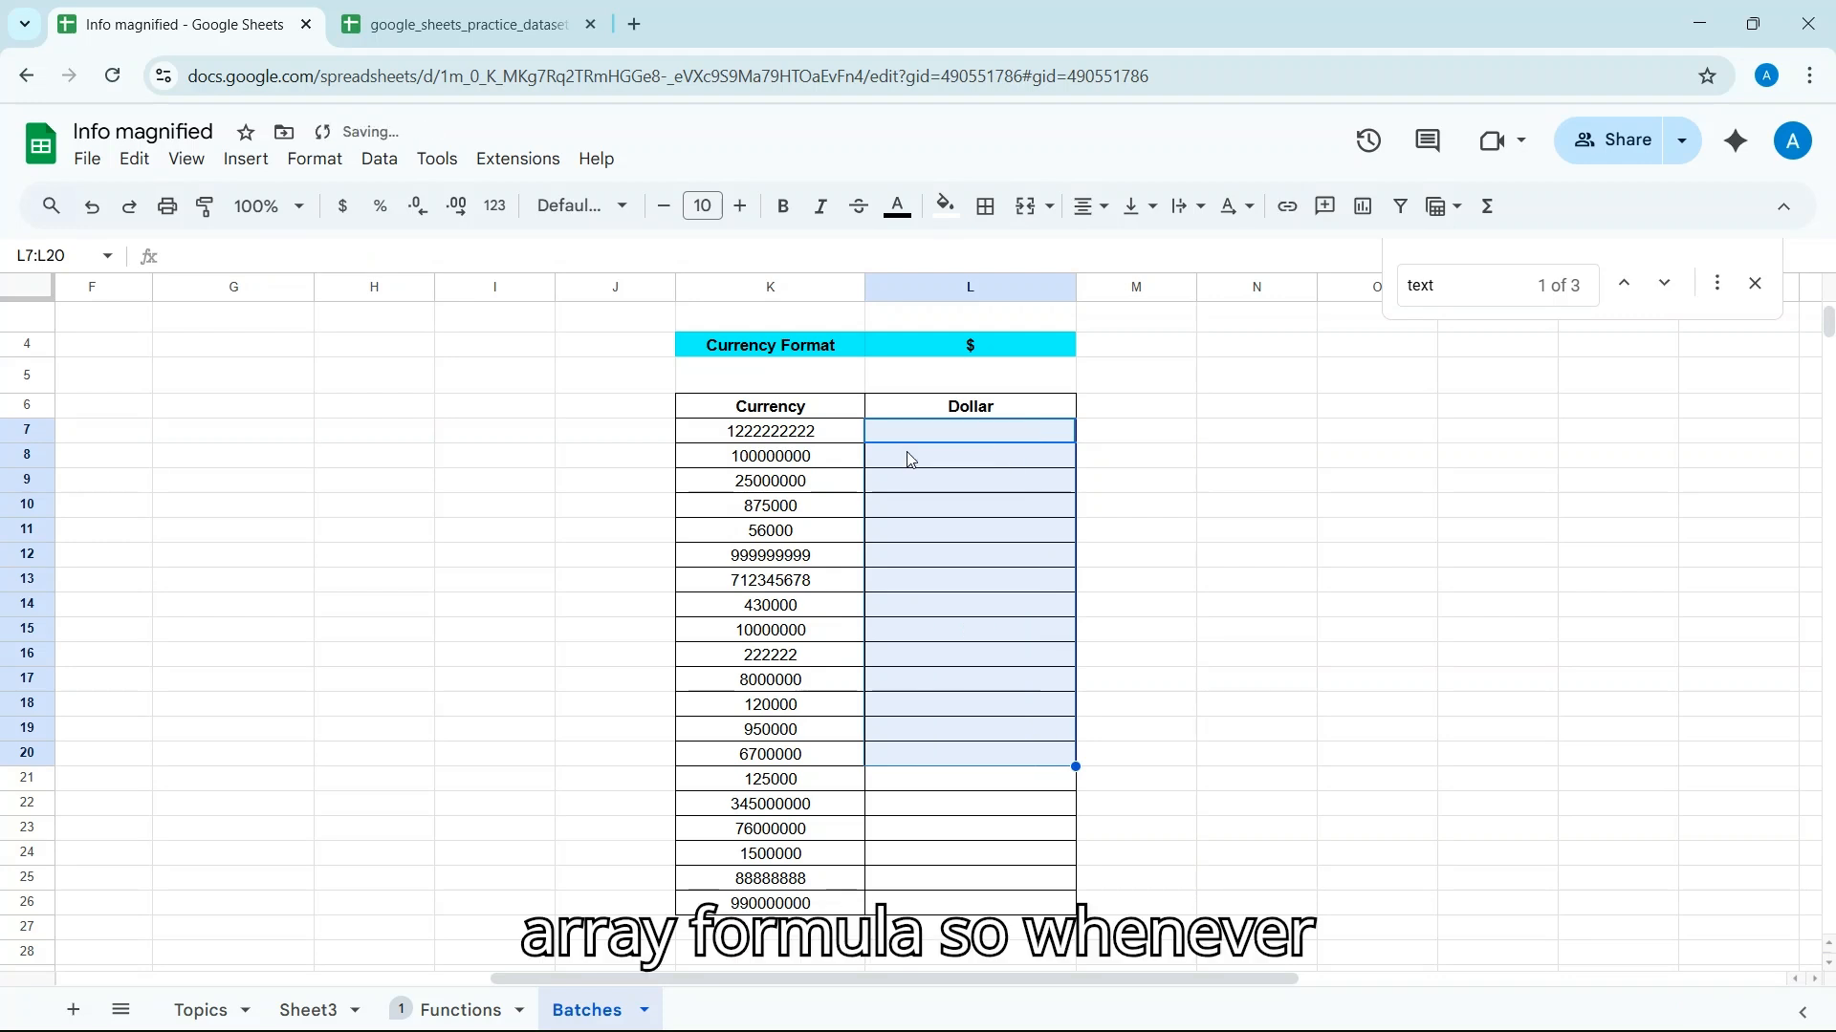
# - Begin an ARRAYFORMULA in cell L7 that wraps a TEXT function with K7 as the number
pyautogui.press('Up')
pyautogui.press('Down')
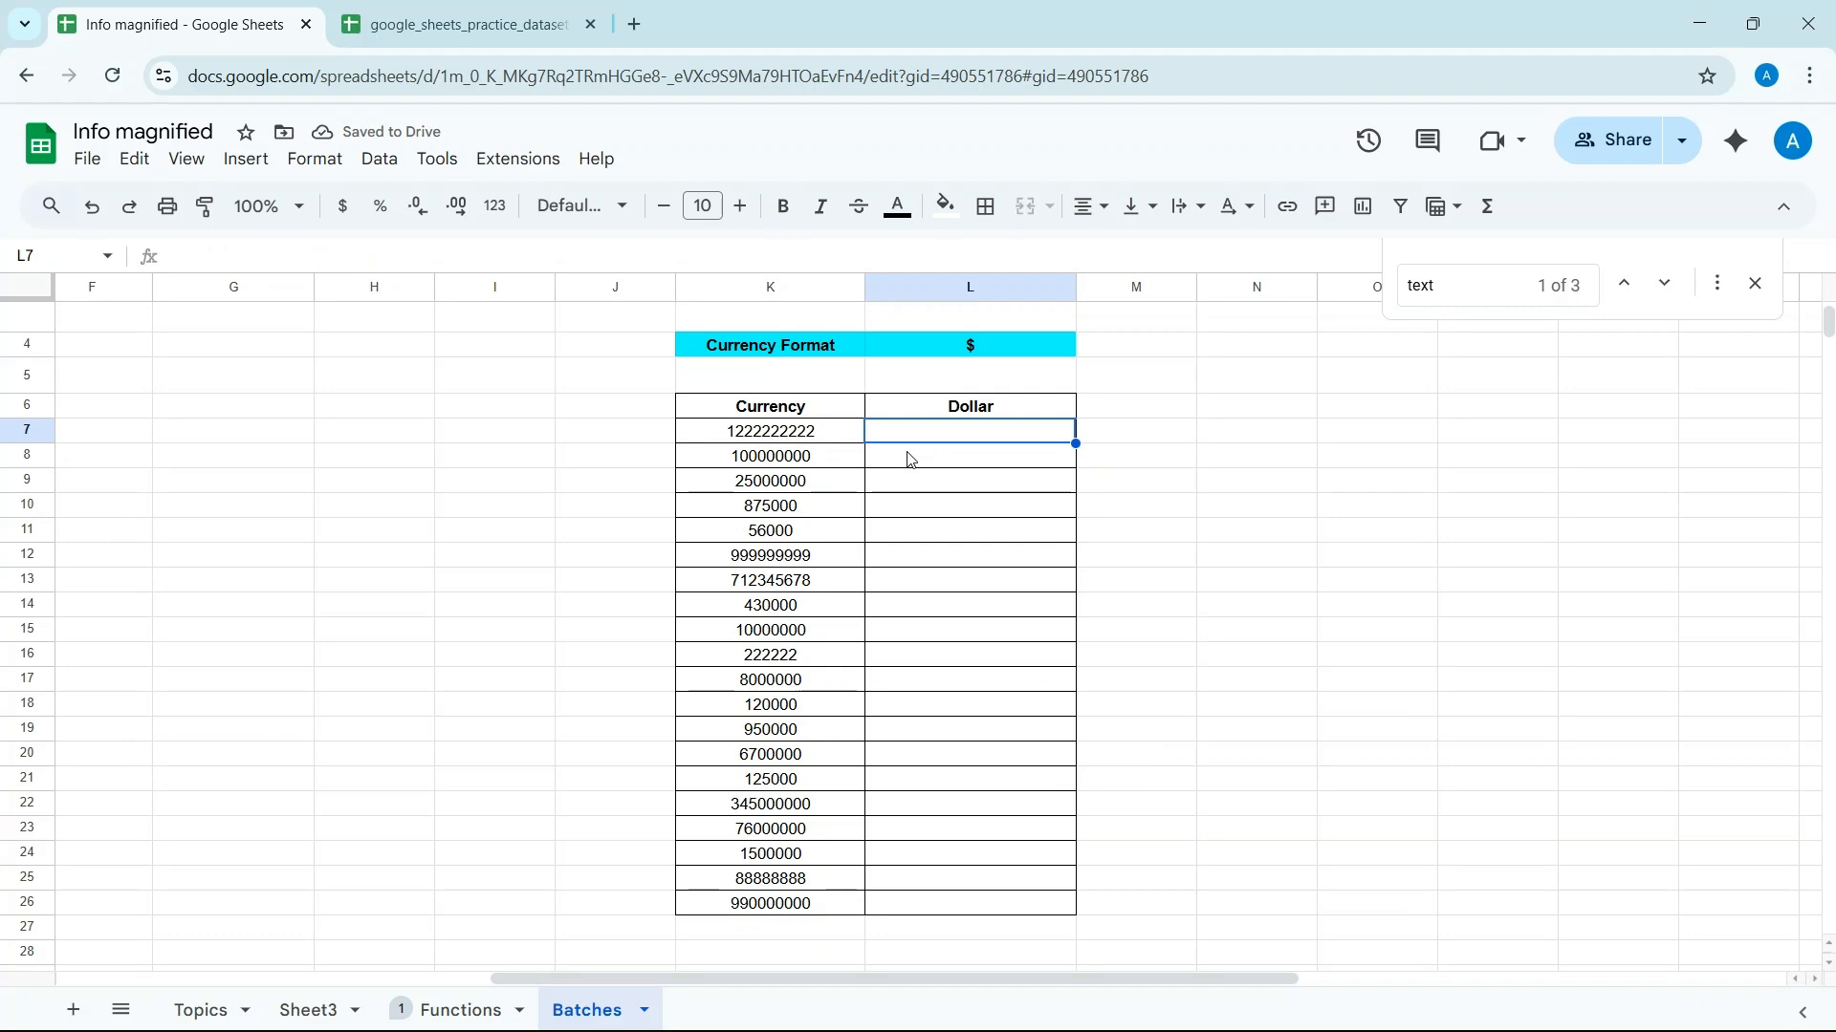
pyautogui.write('=arra')
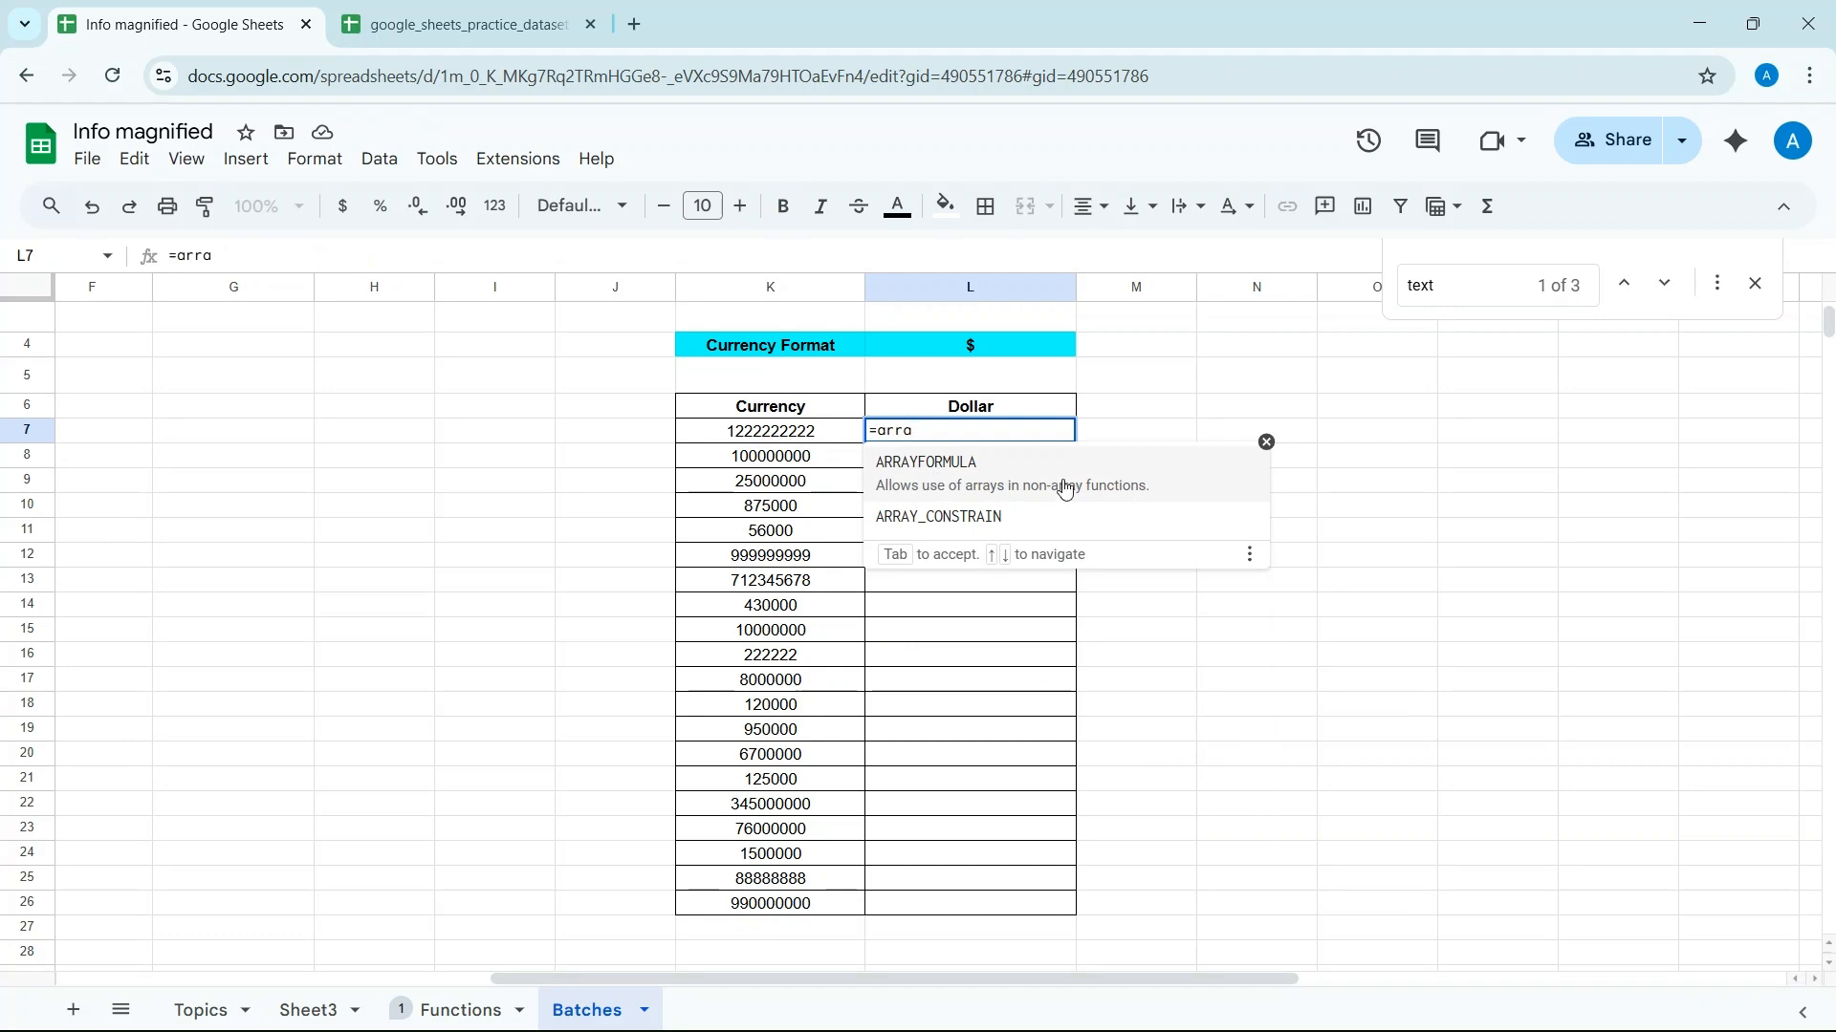
pyautogui.click(967, 492)
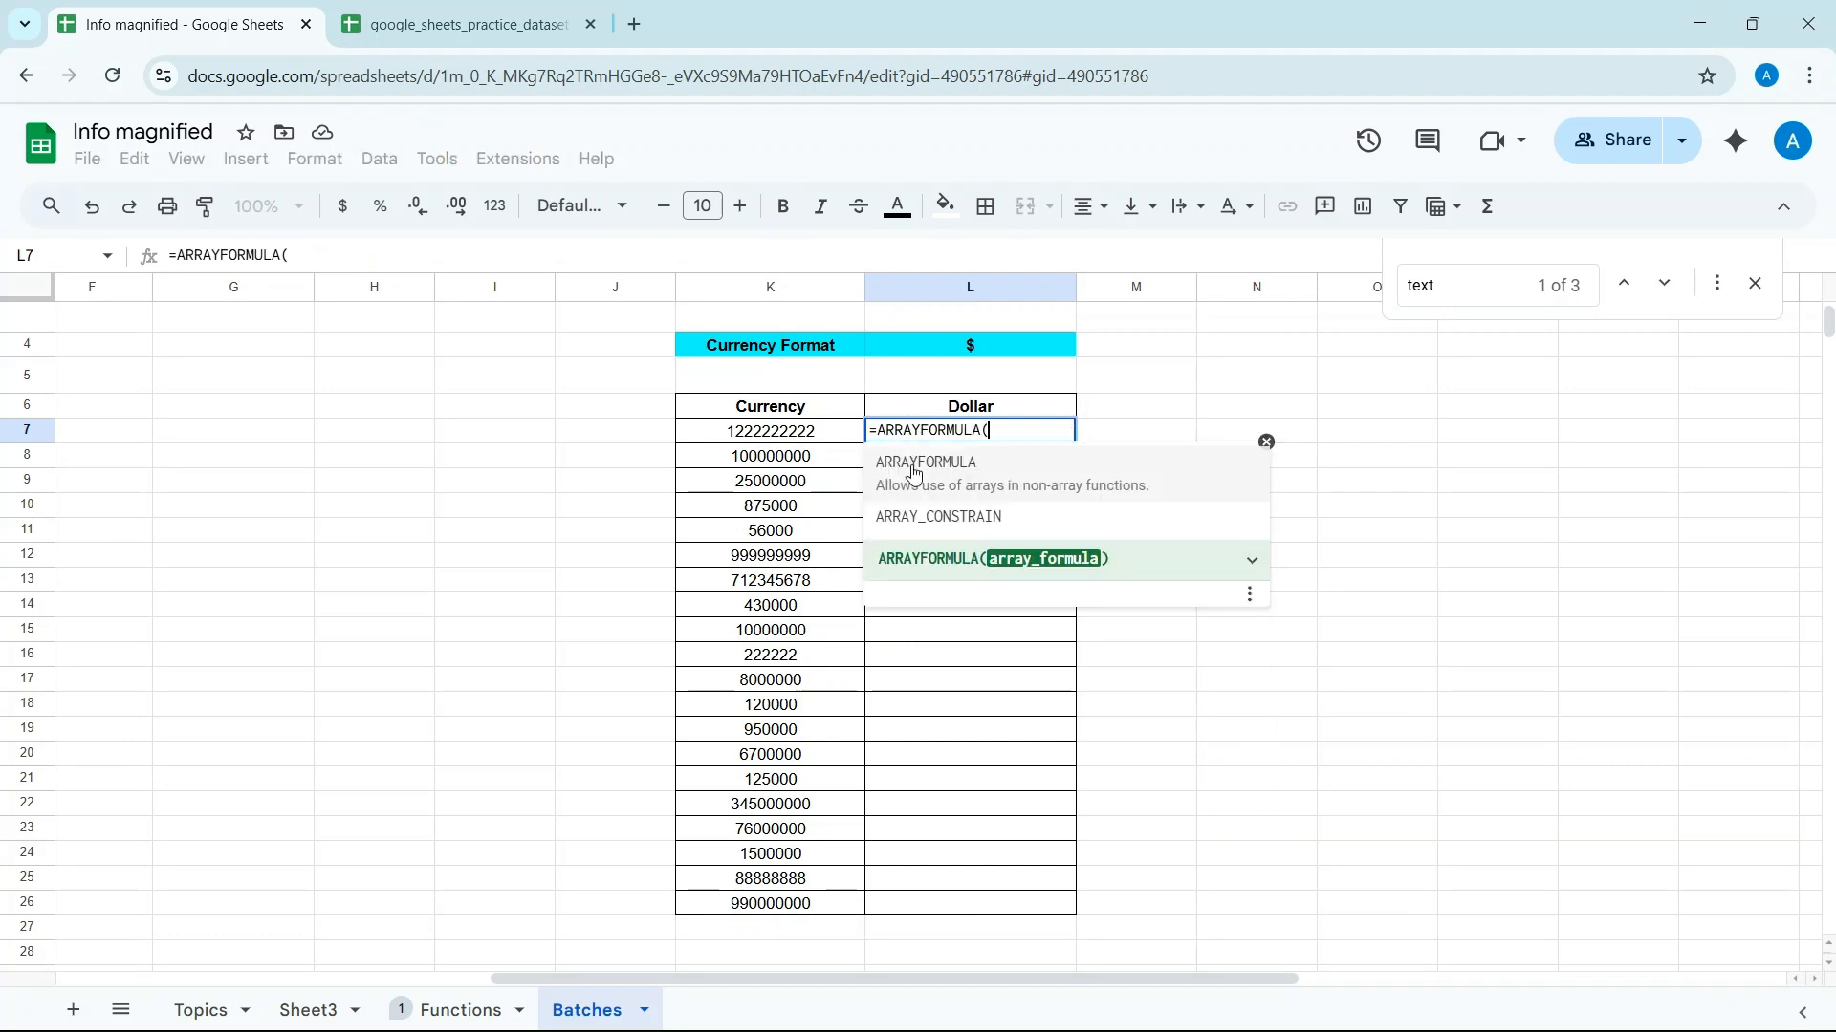
pyautogui.write('text')
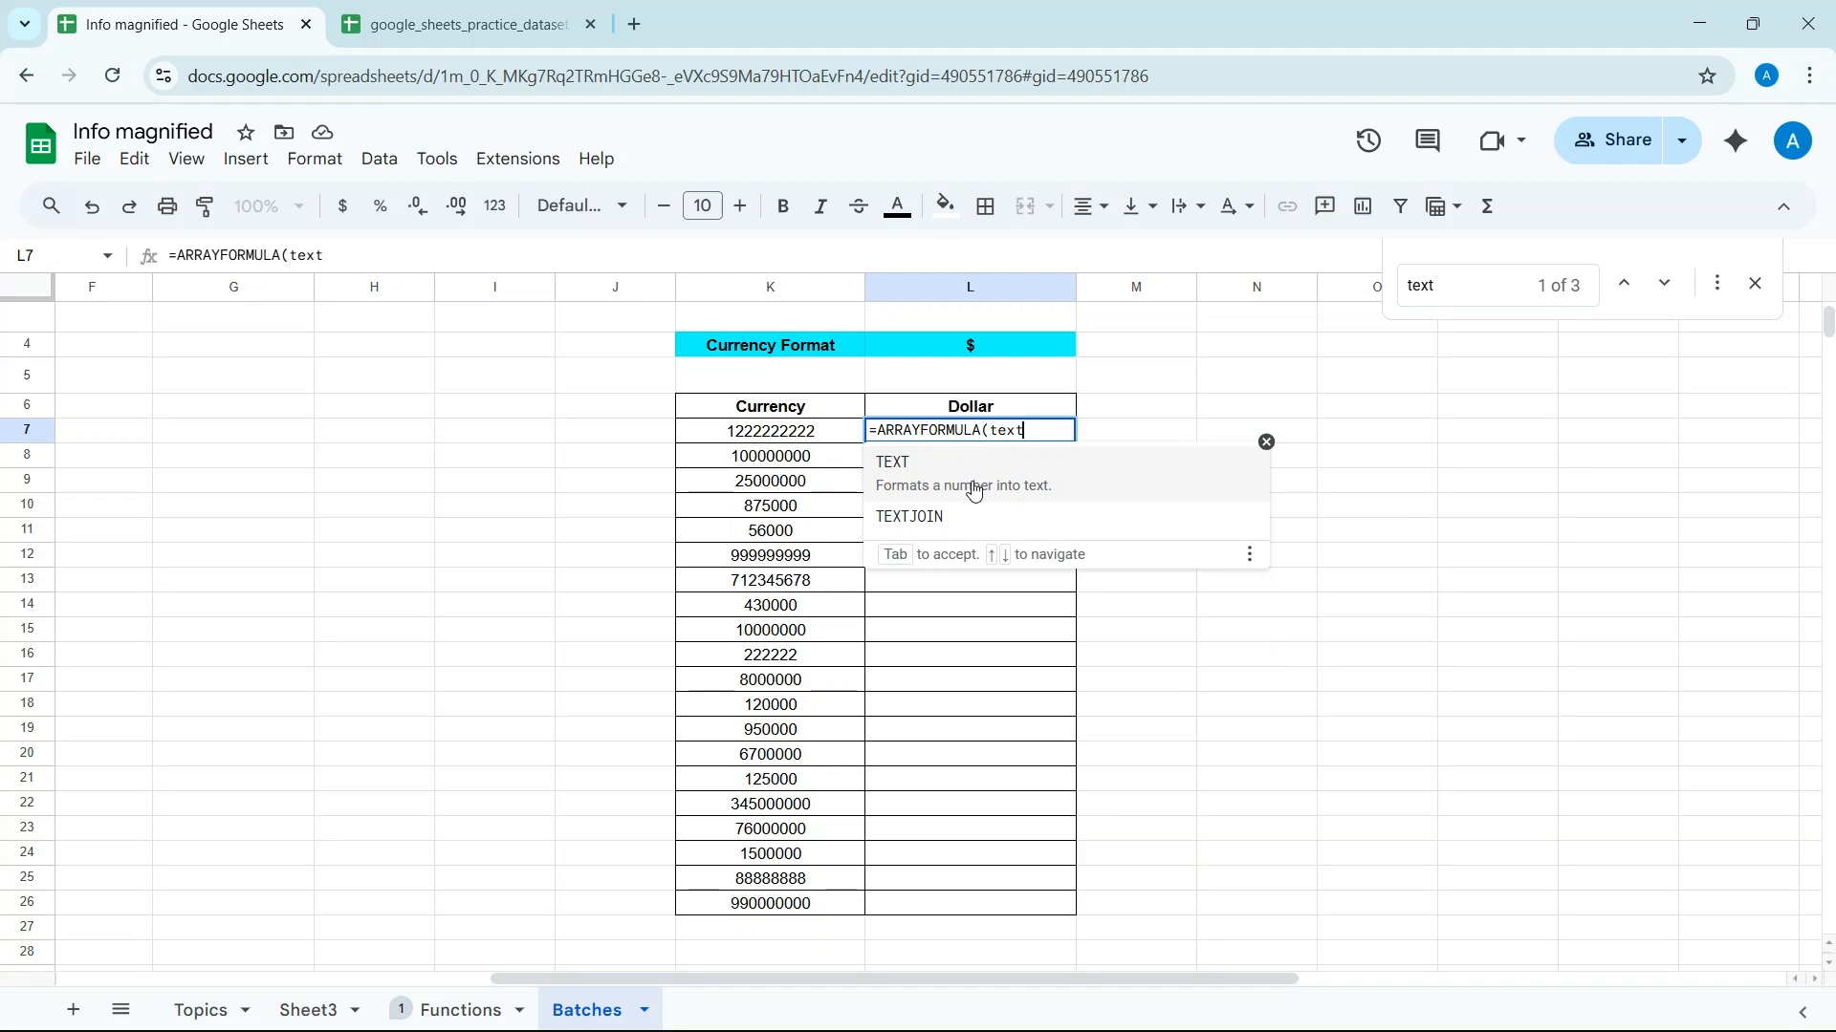
pyautogui.click(941, 462)
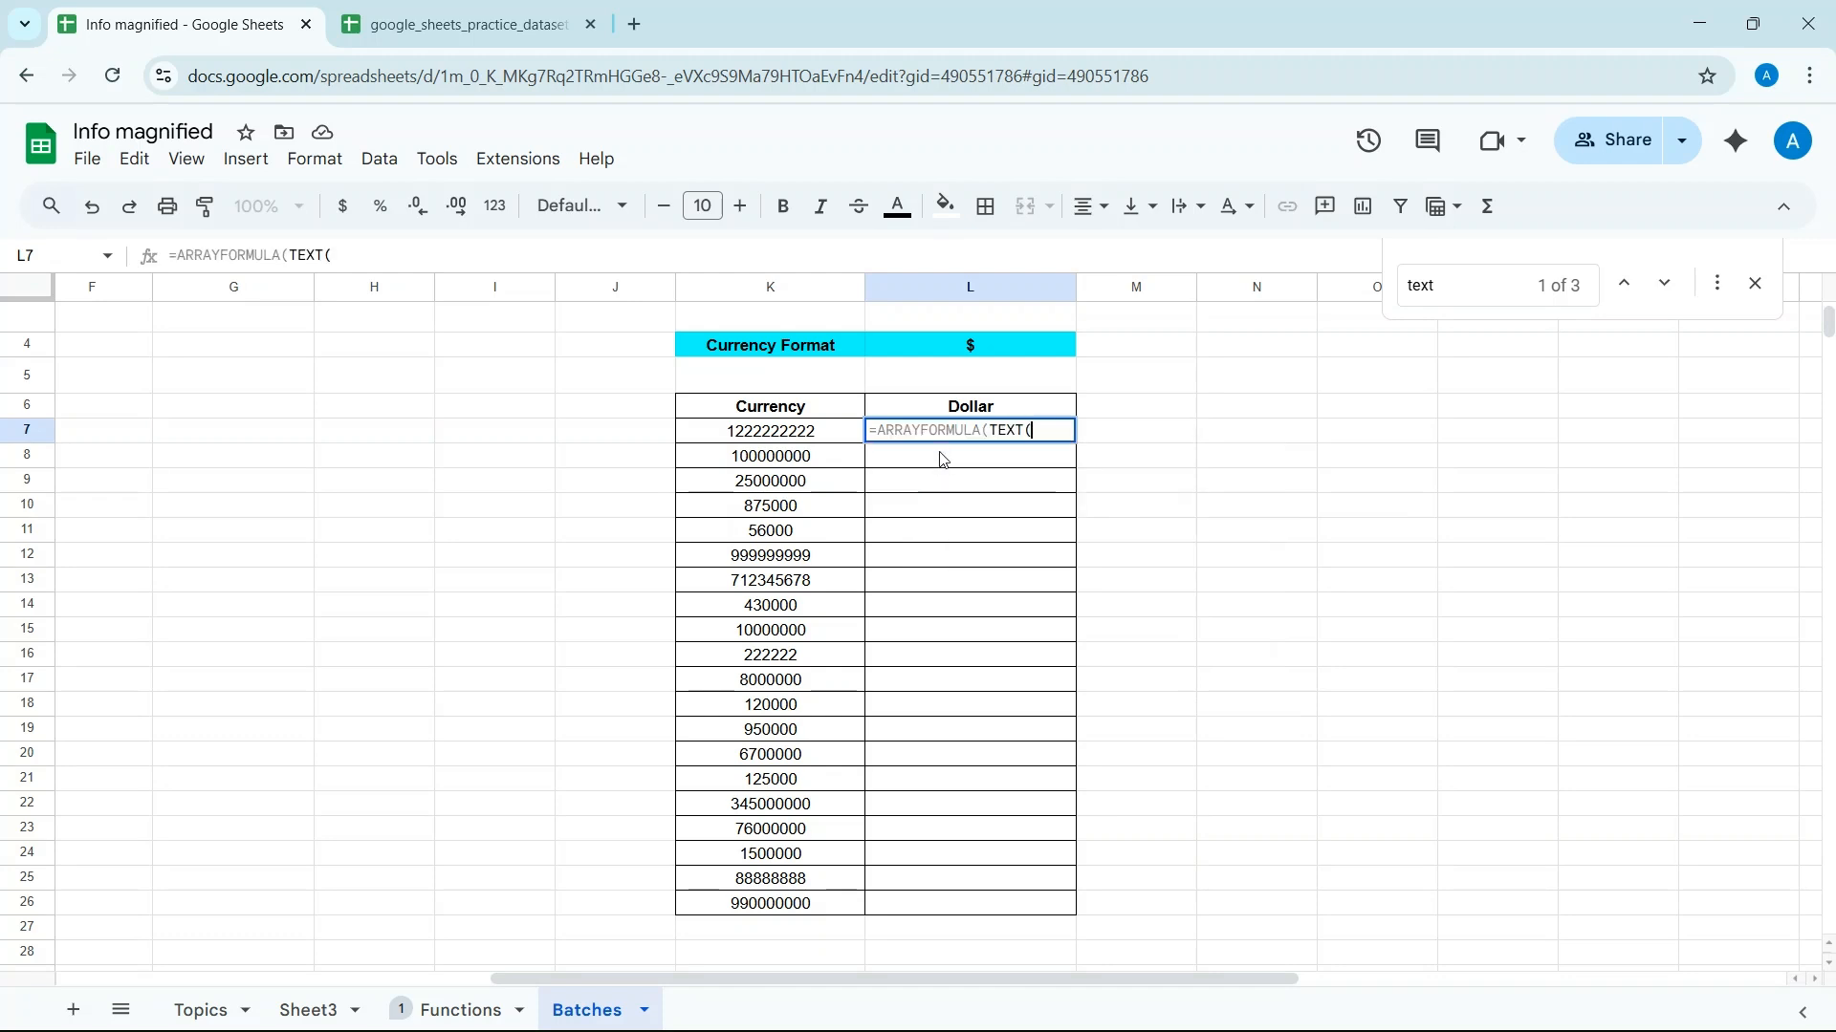
pyautogui.click(788, 440)
pyautogui.write(',')
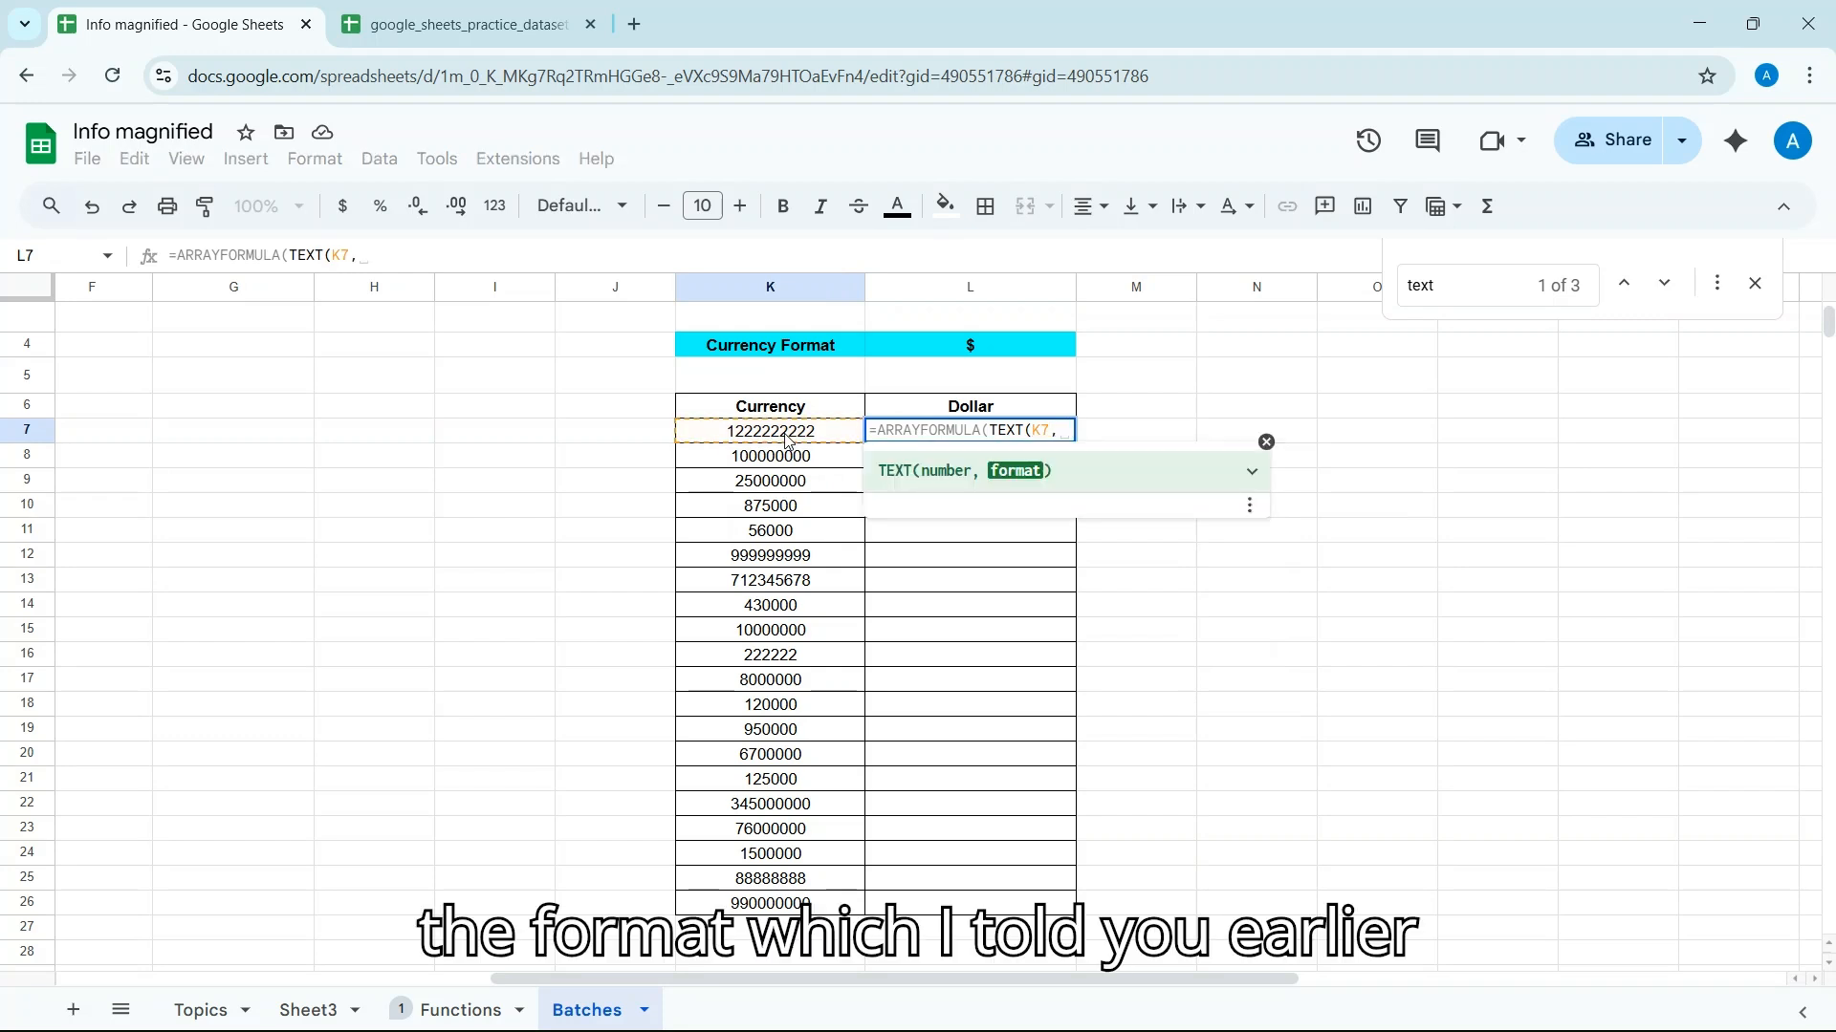
# - Add the format "$#,###,0.00" to the TEXT function inside the array formula and close that function
pyautogui.write('""')
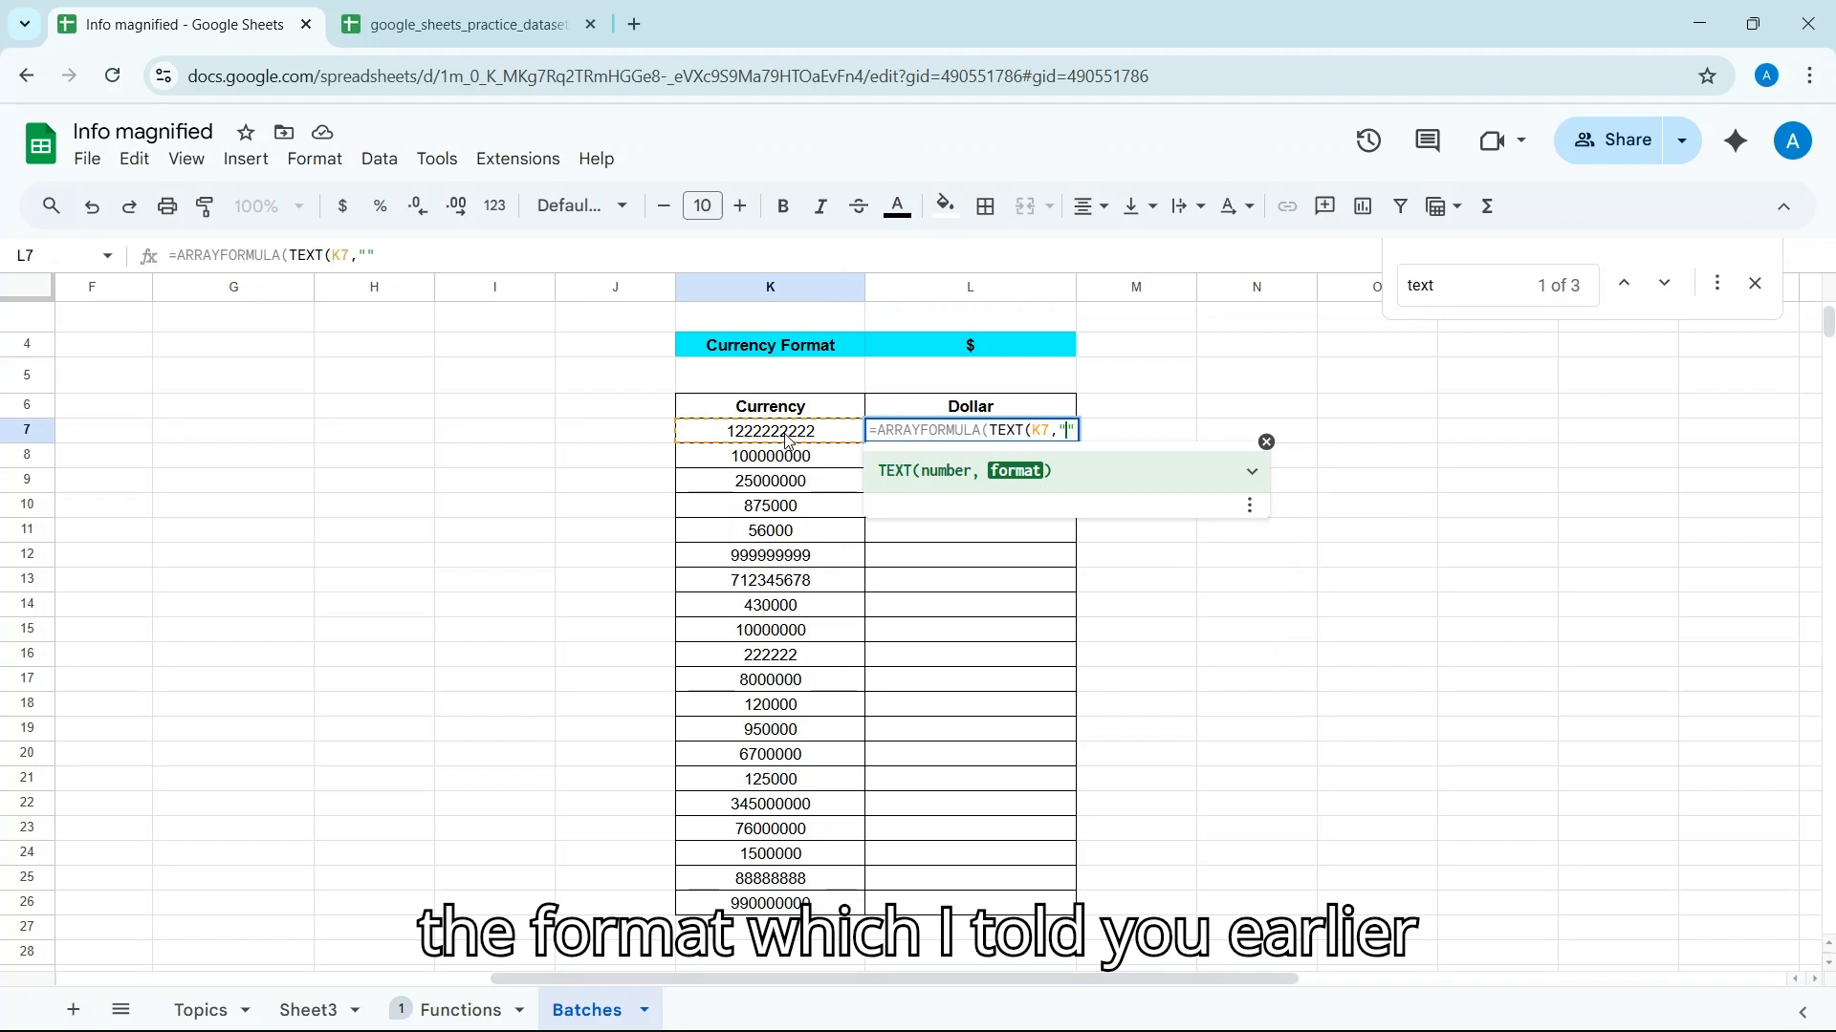
pyautogui.write('$')
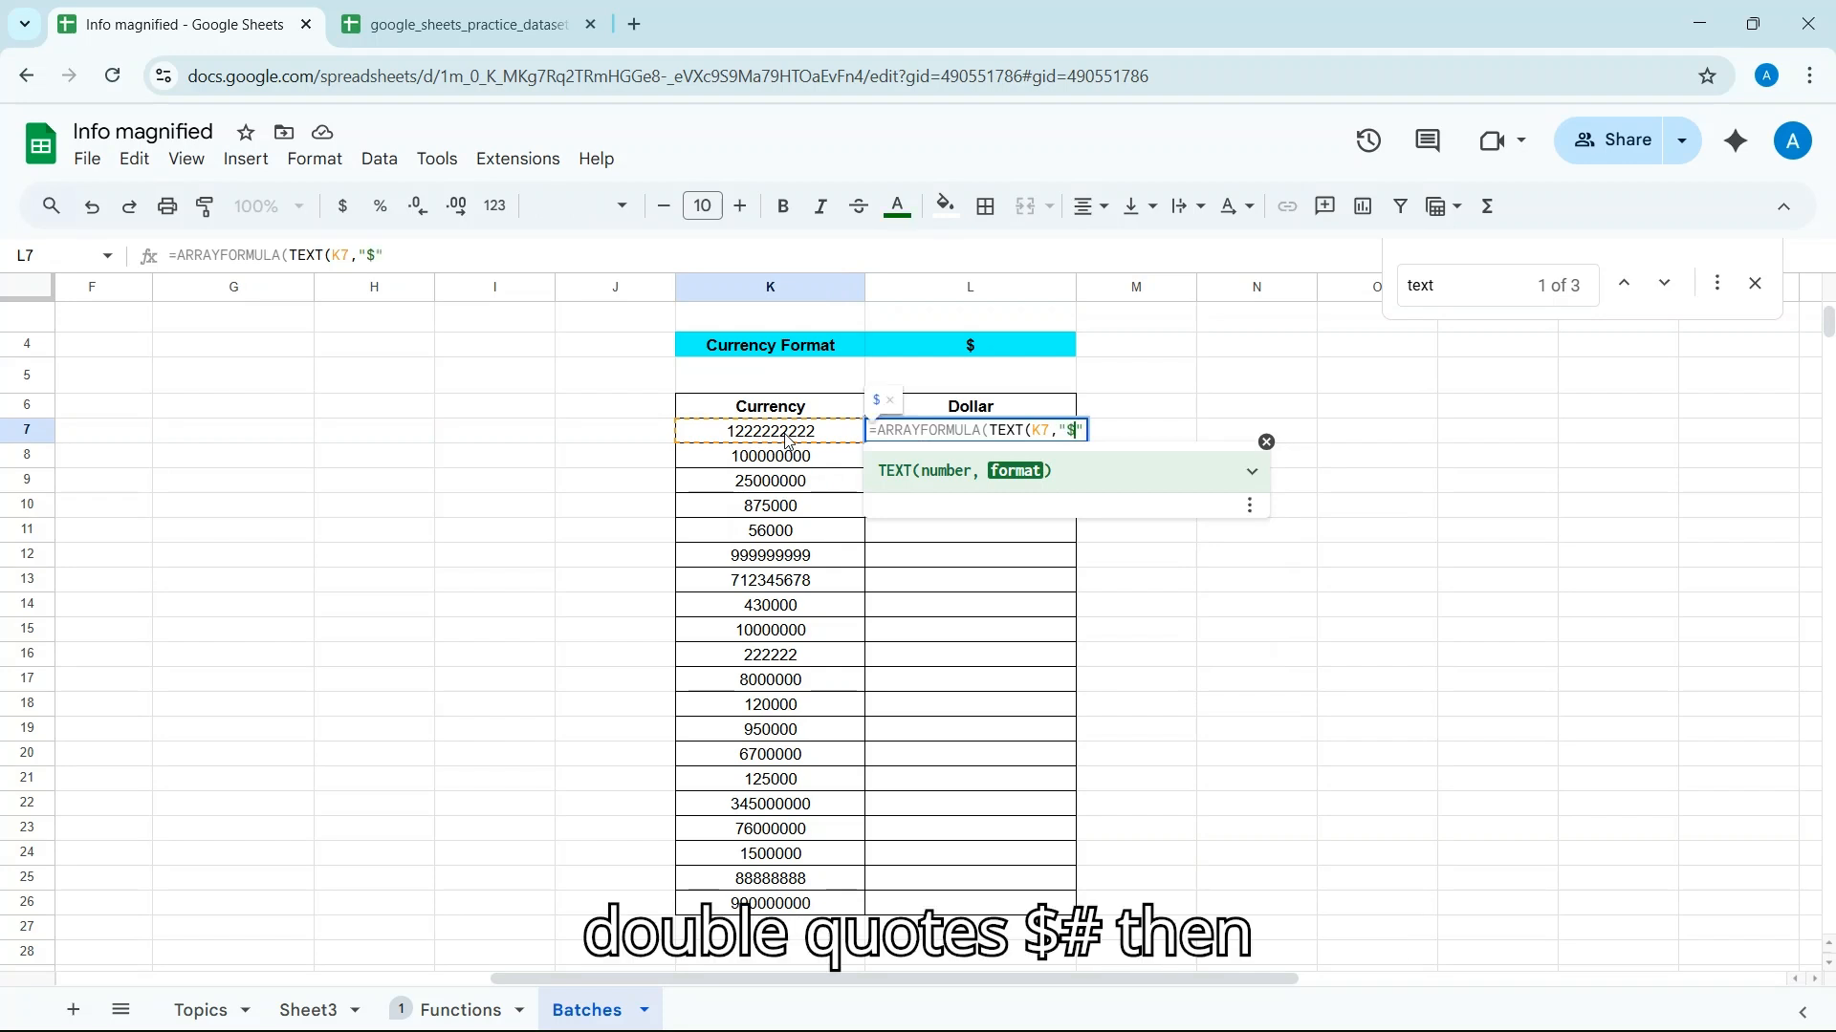
pyautogui.write('#,###')
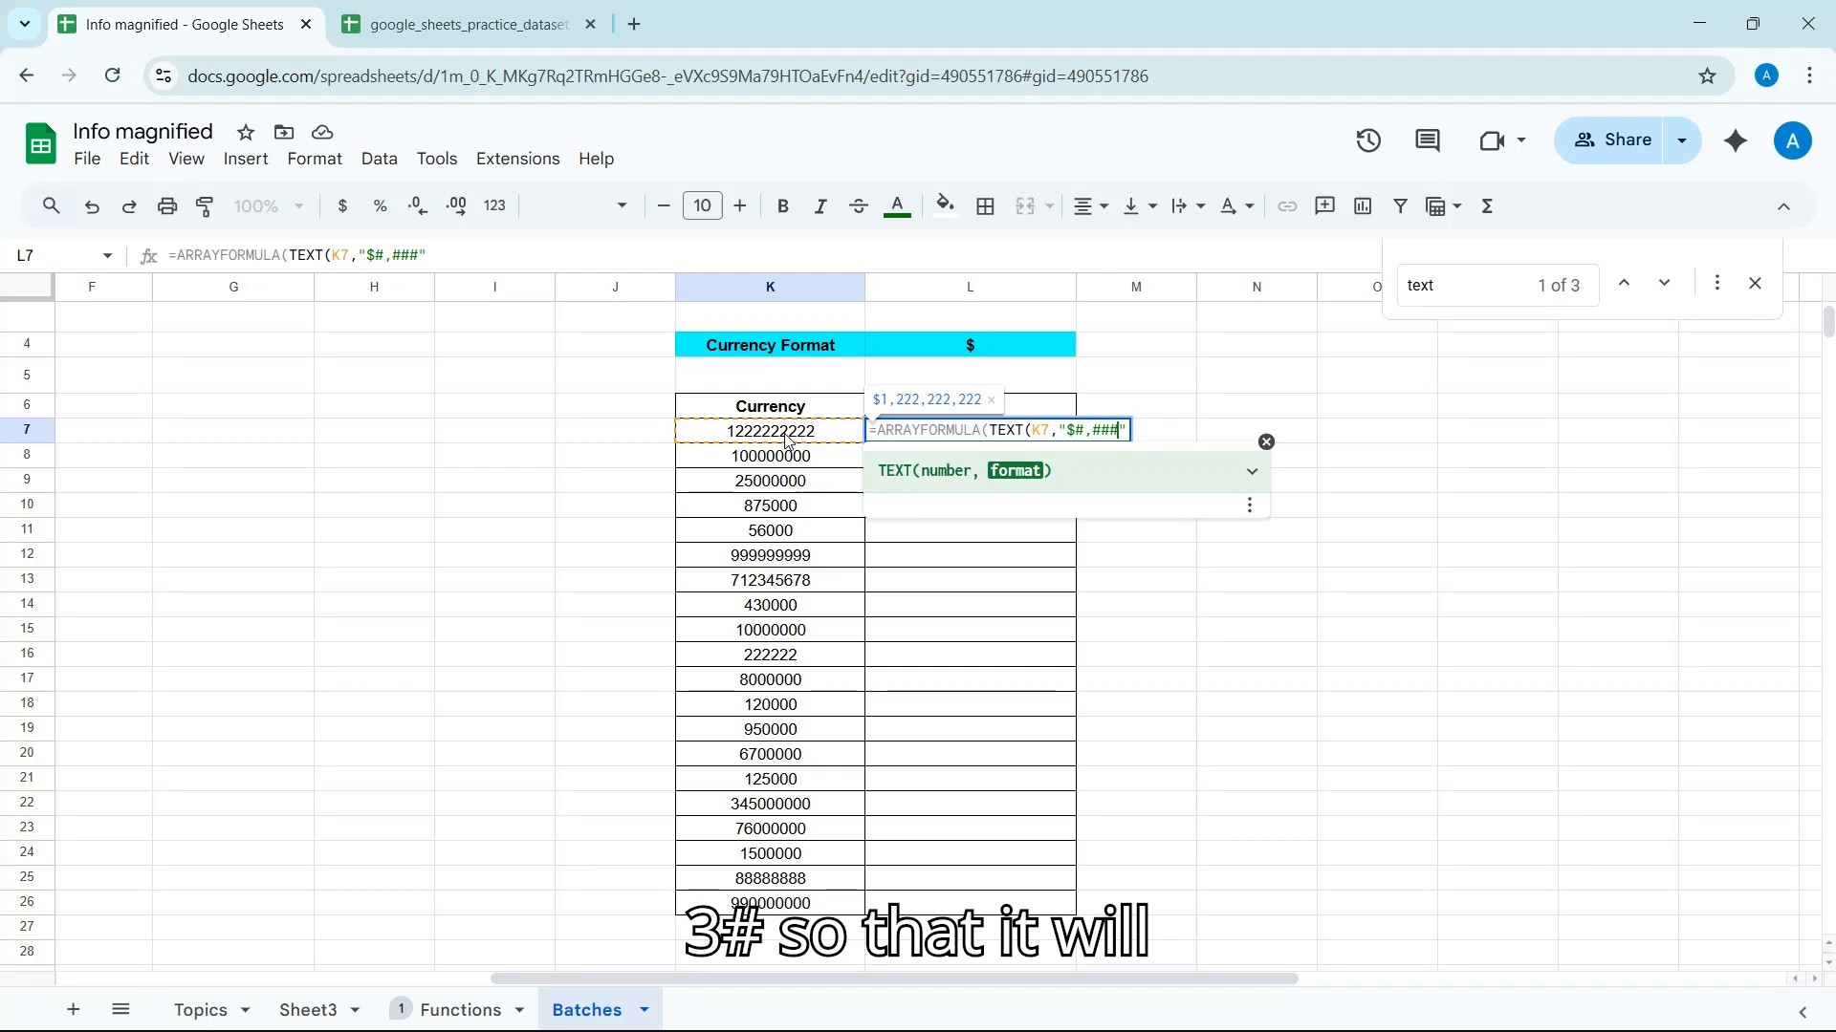
pyautogui.write(',')
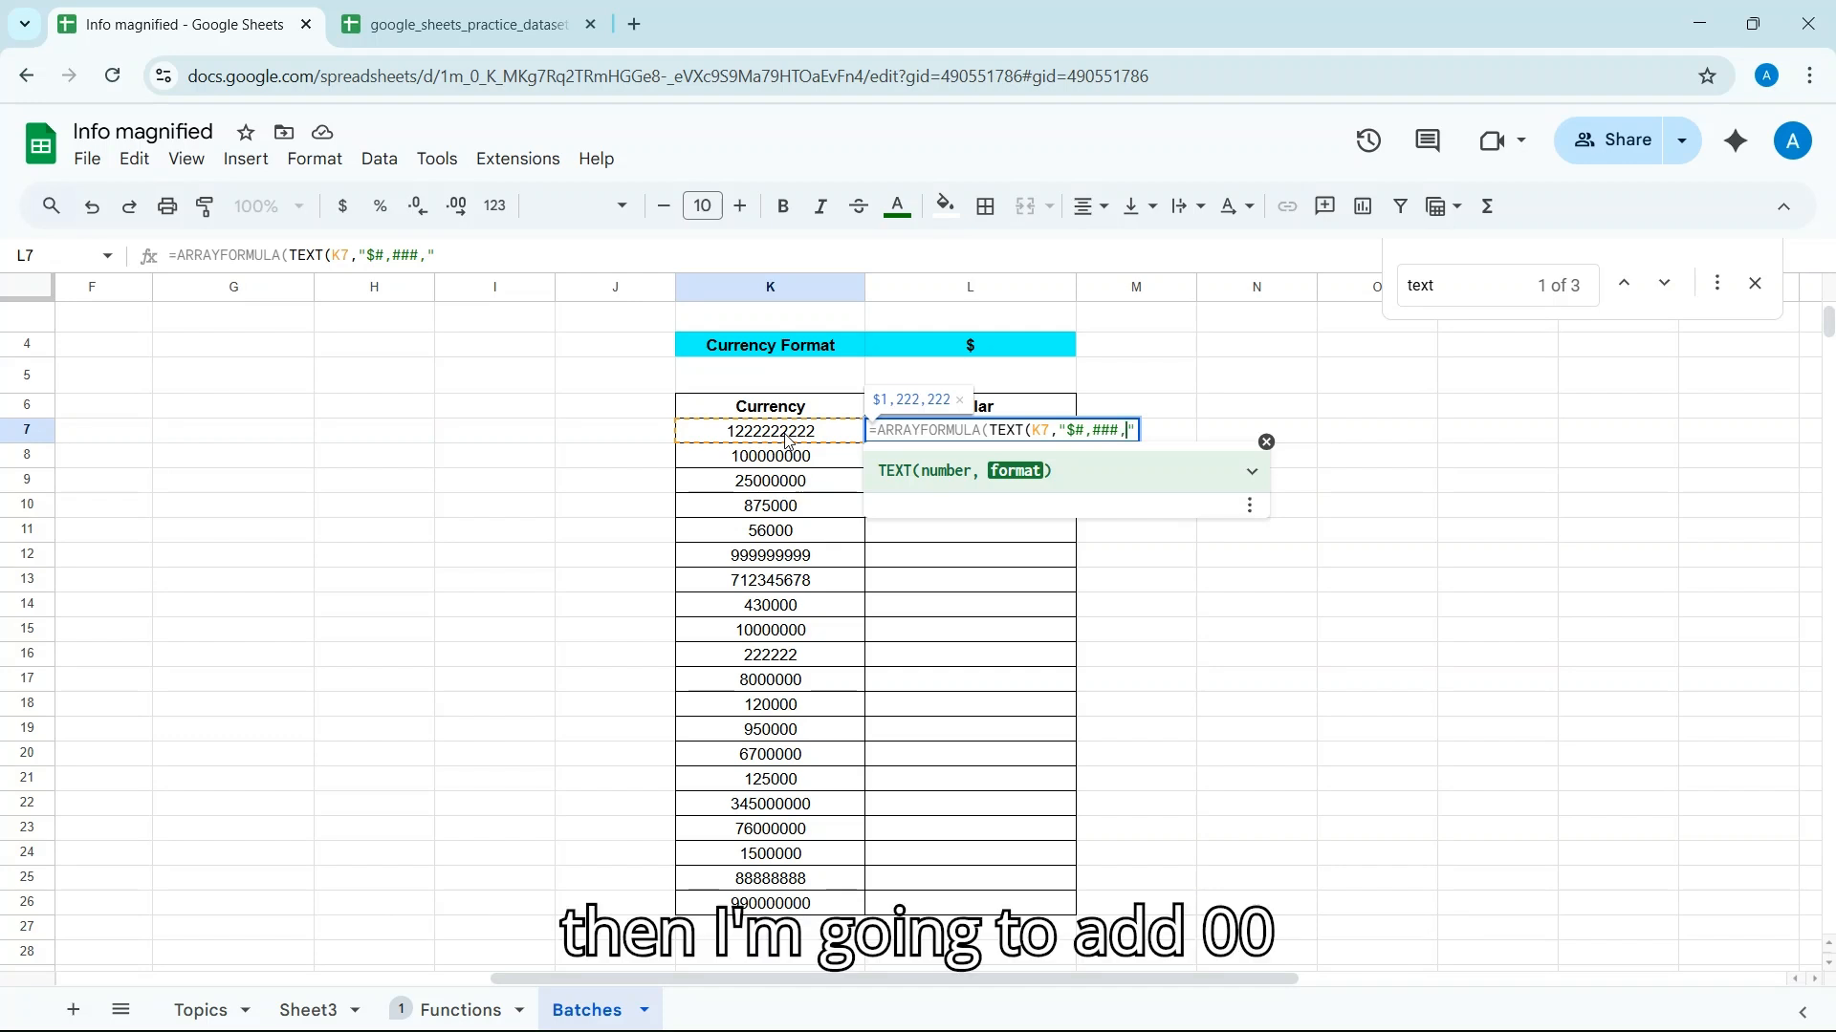
pyautogui.write('0.00"')
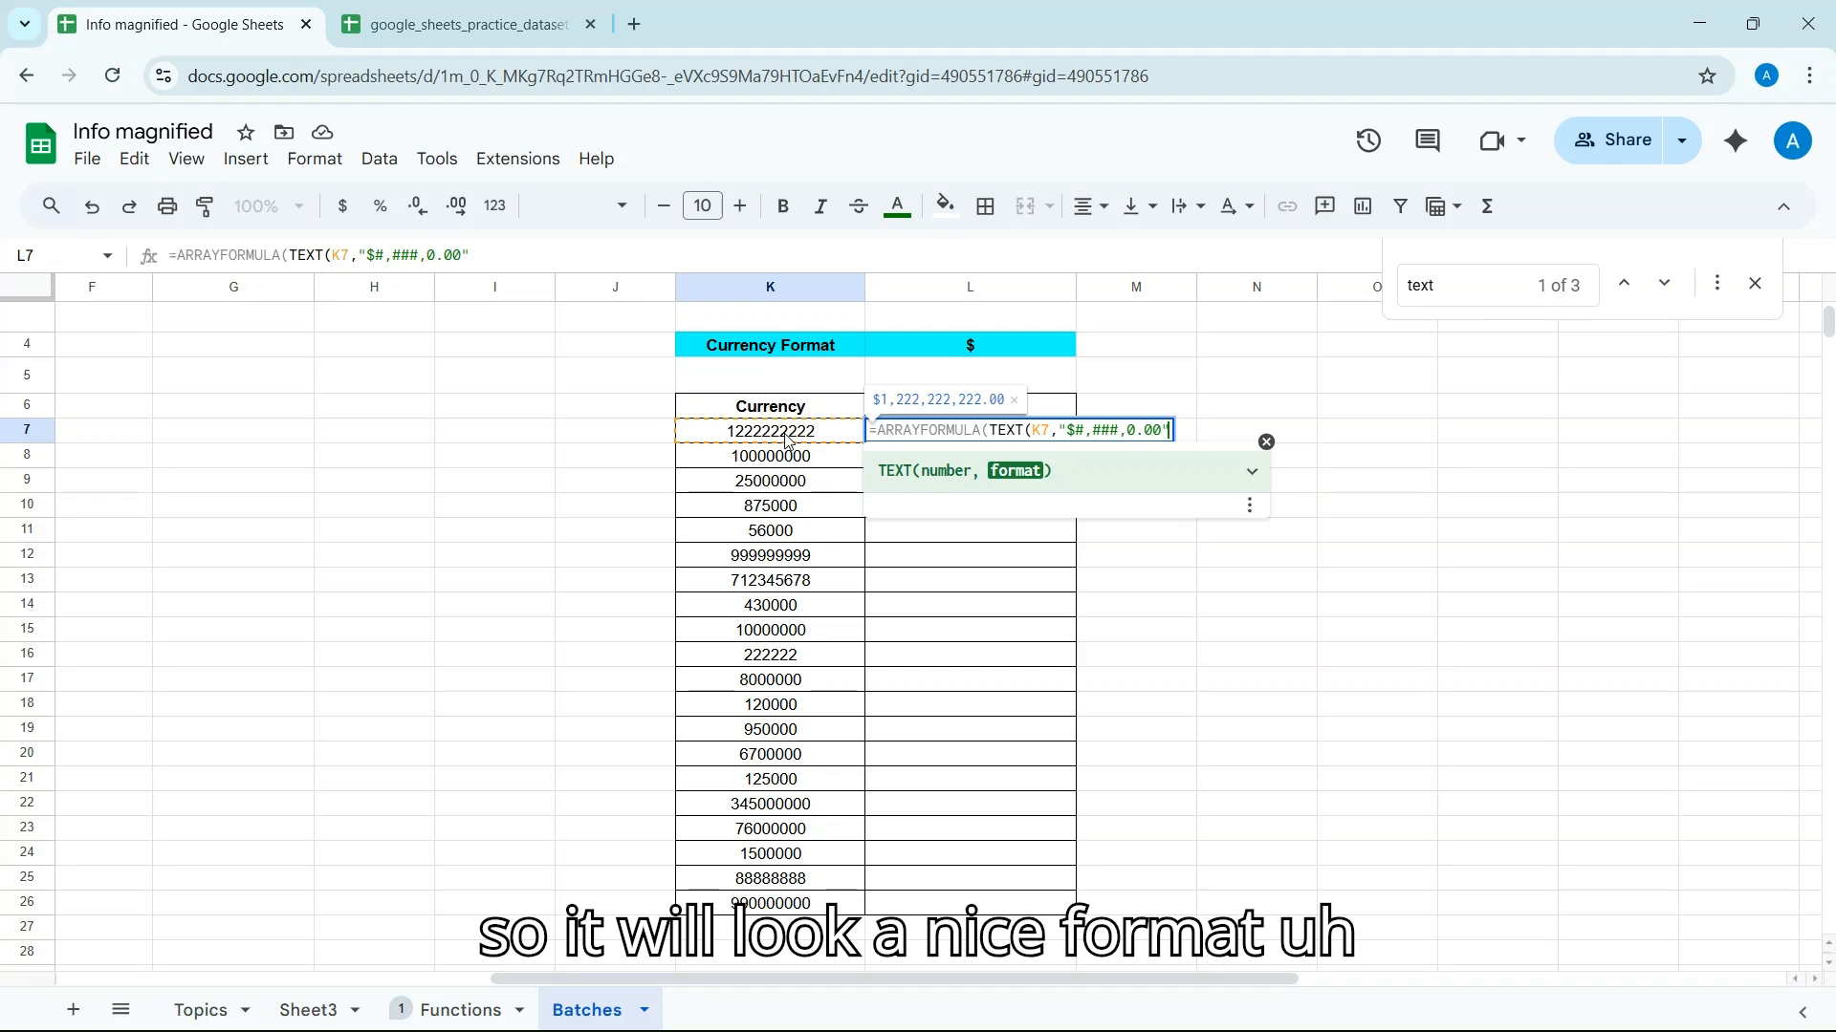
pyautogui.write(')')
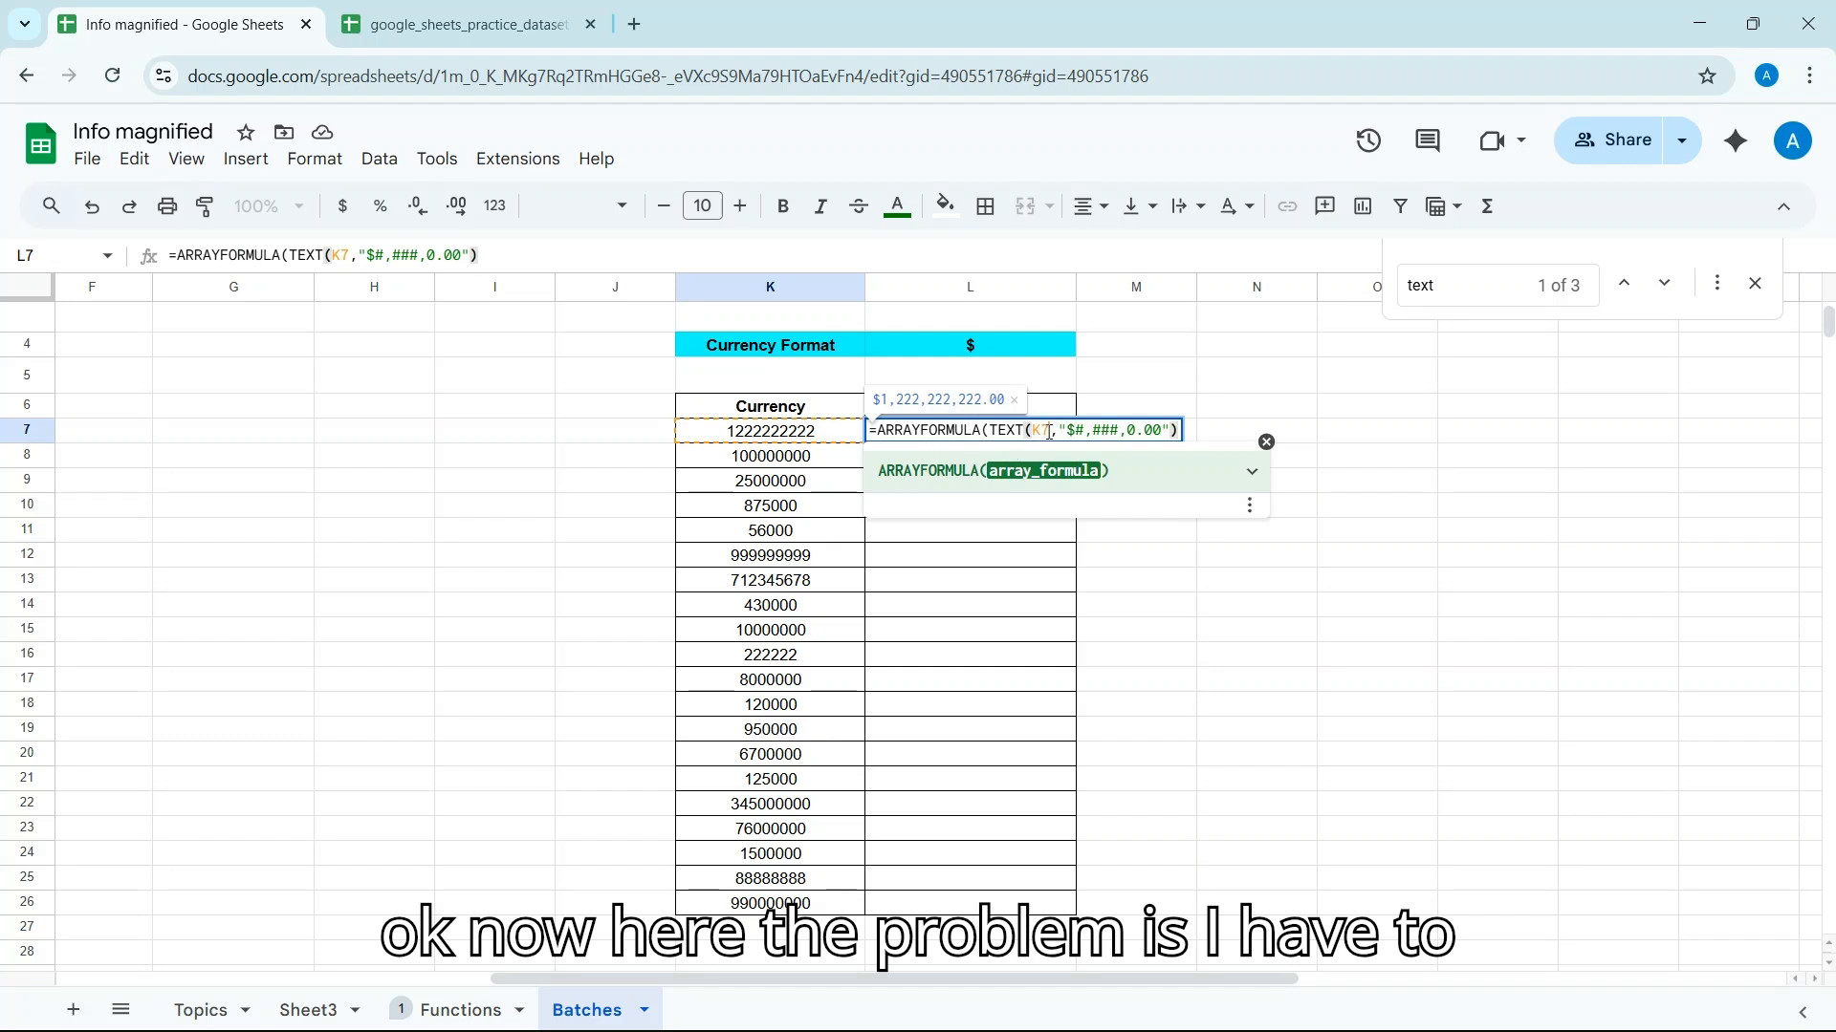
# - Extend the TEXT function's K7 reference to K7:K100, enter the array formula, and check the output down the Dollar column
pyautogui.click(1049, 432)
pyautogui.write(':')
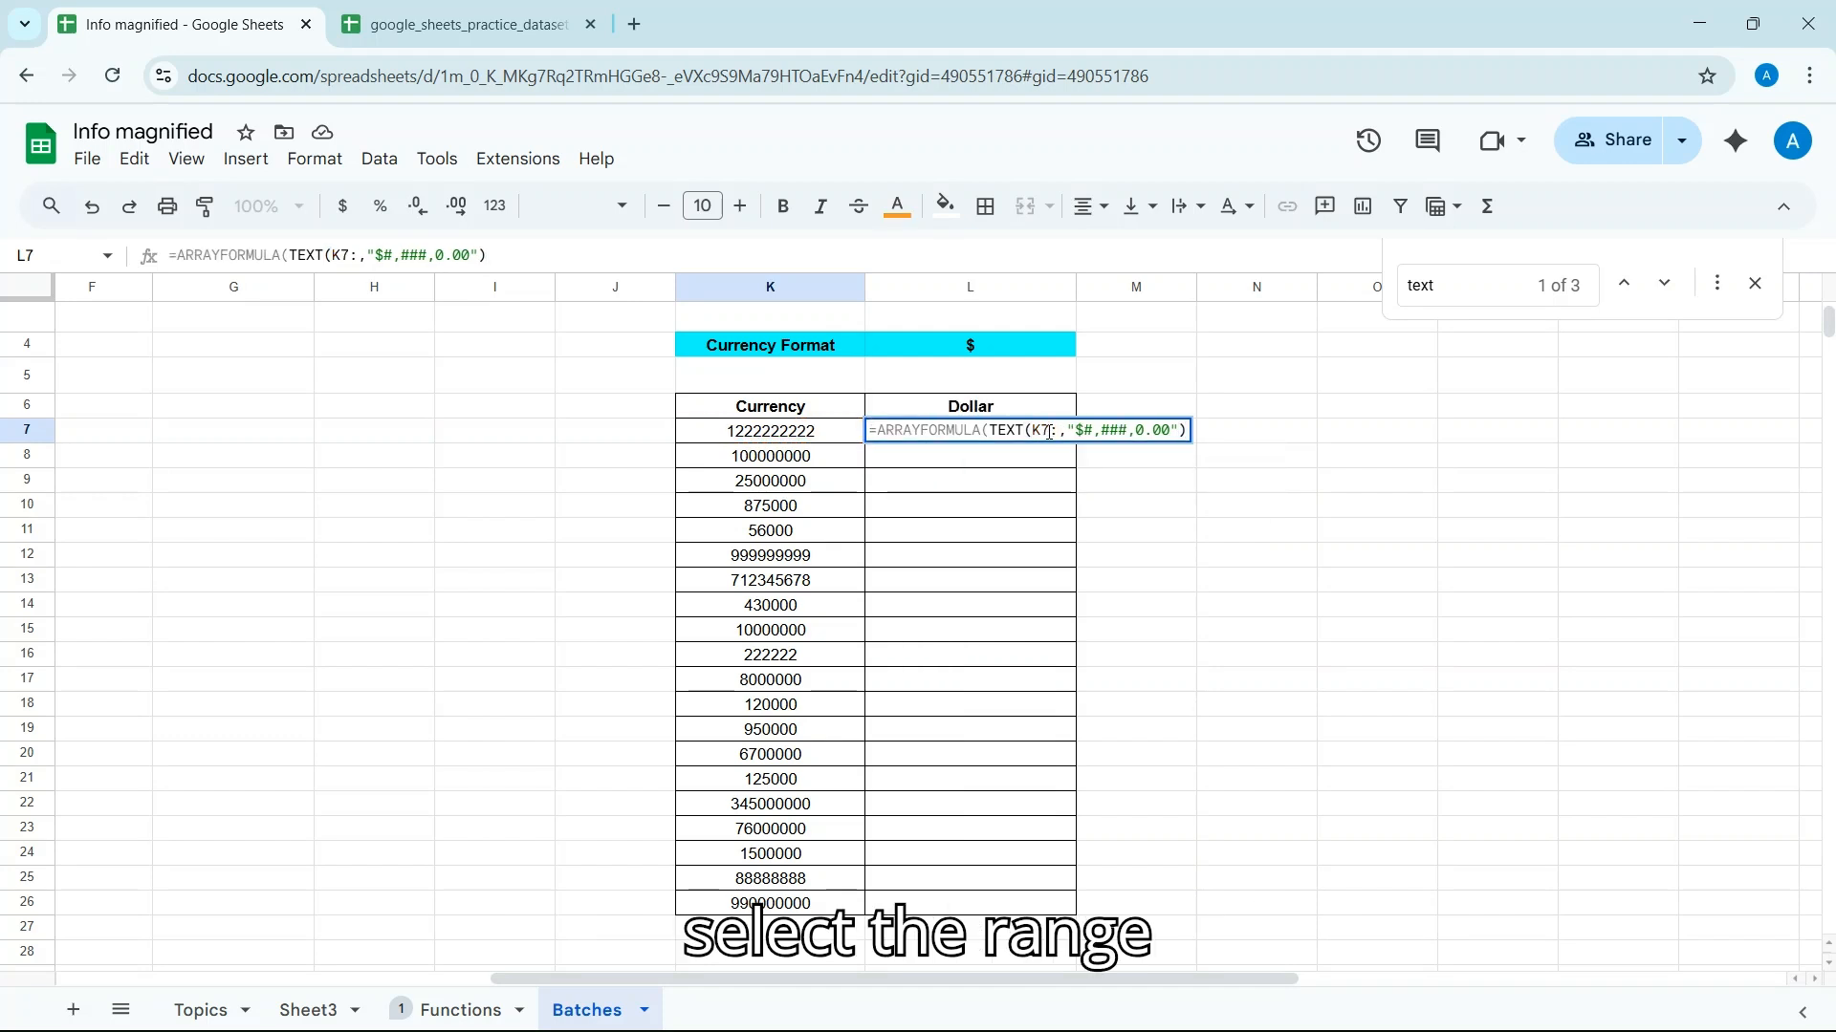
pyautogui.write('K')
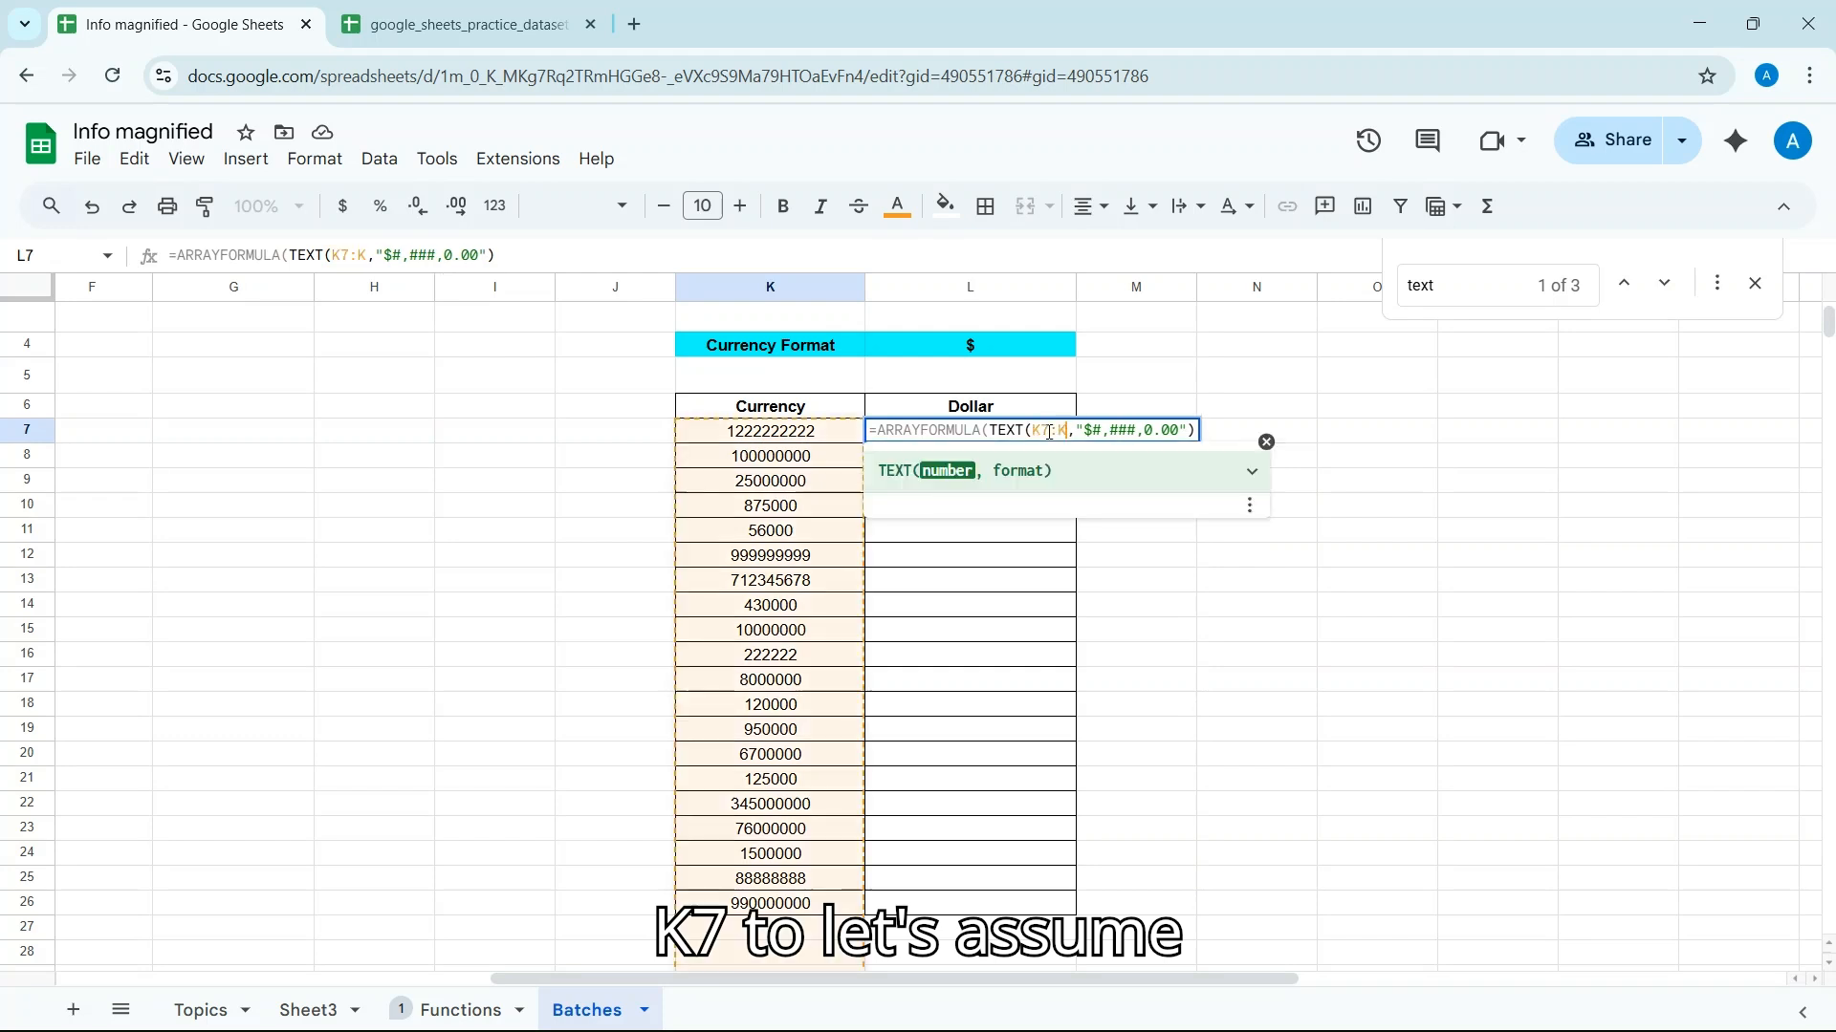
pyautogui.write('100')
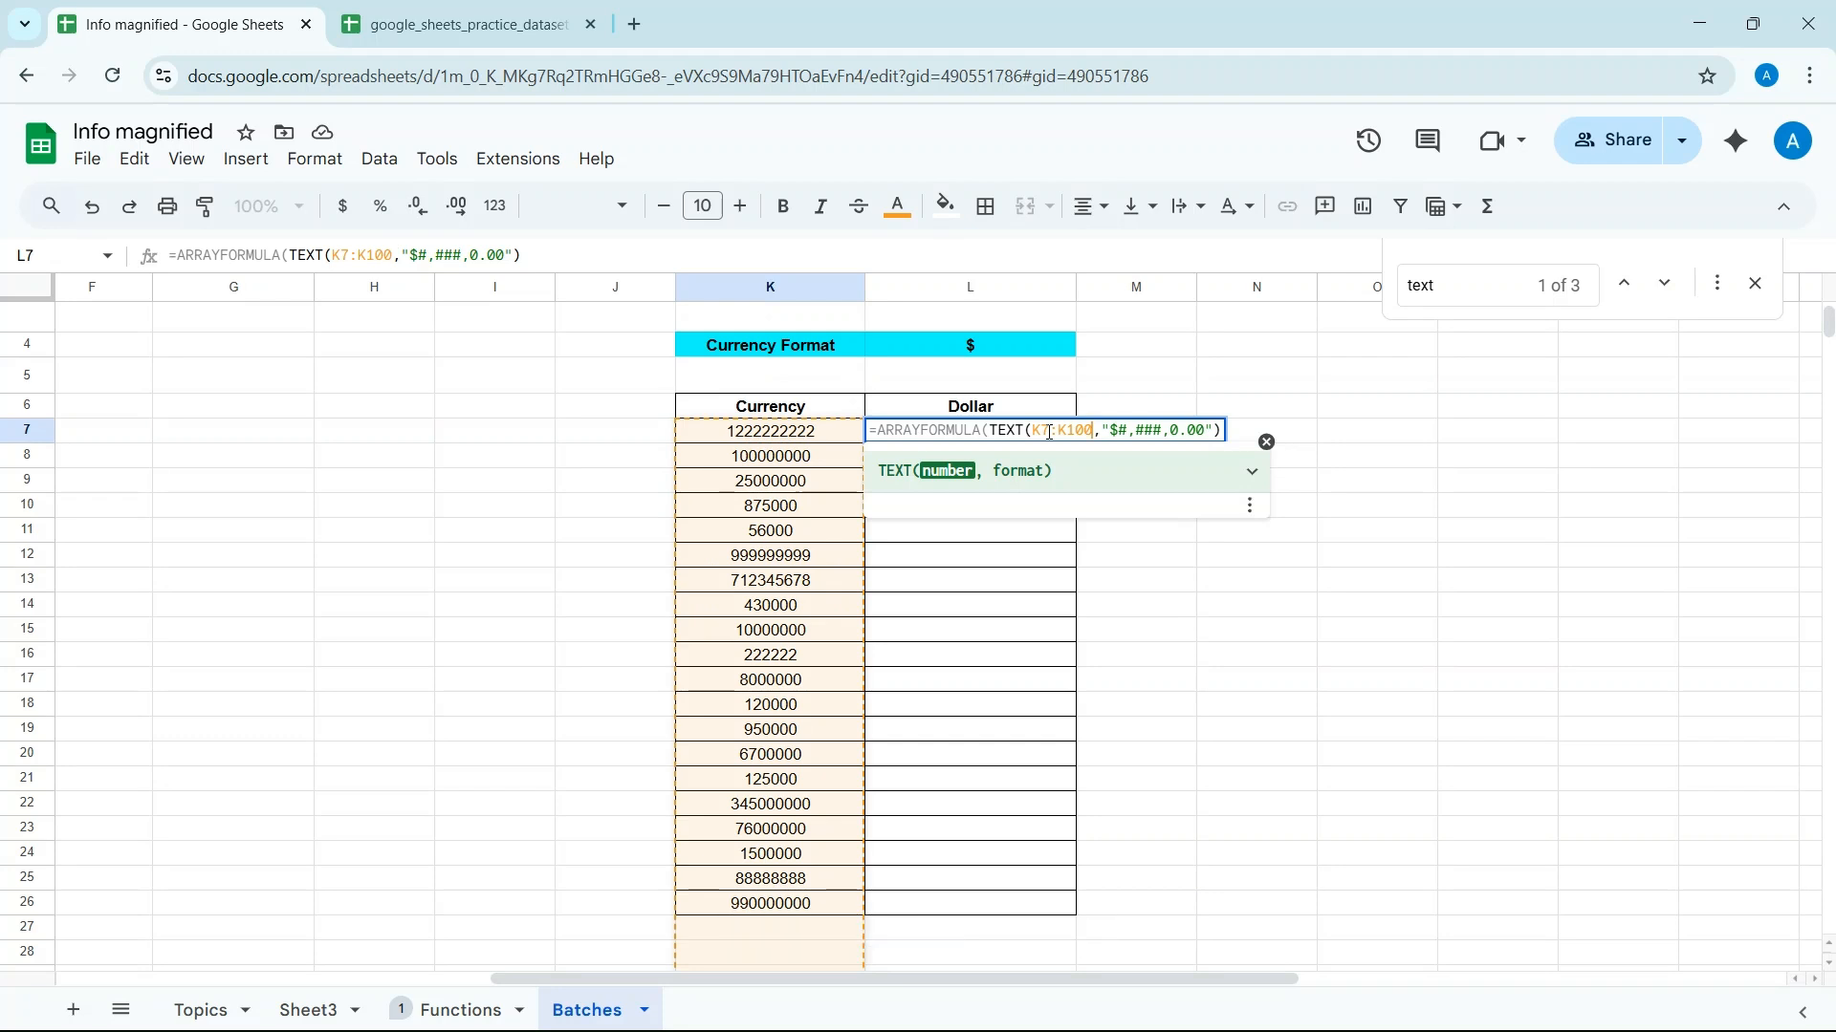
pyautogui.press('Return')
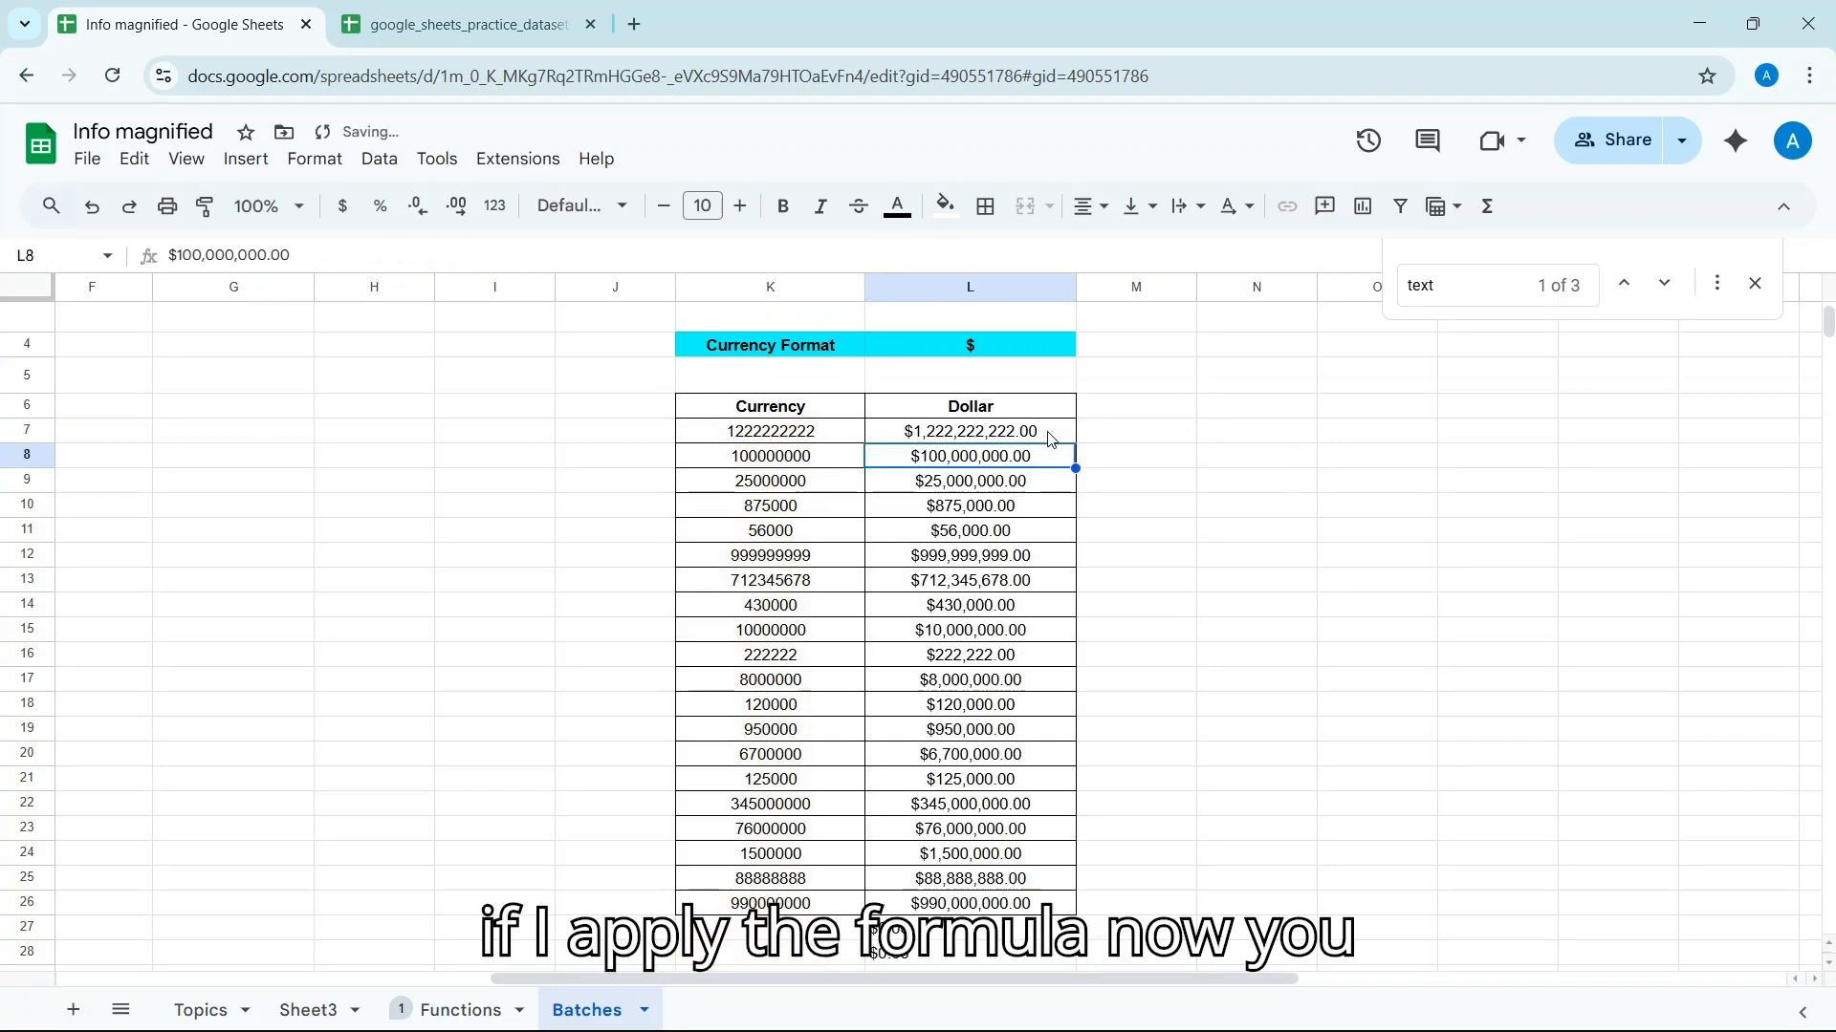
pyautogui.scroll(-2, 872, 309)
pyautogui.scroll(-3, 872, 309)
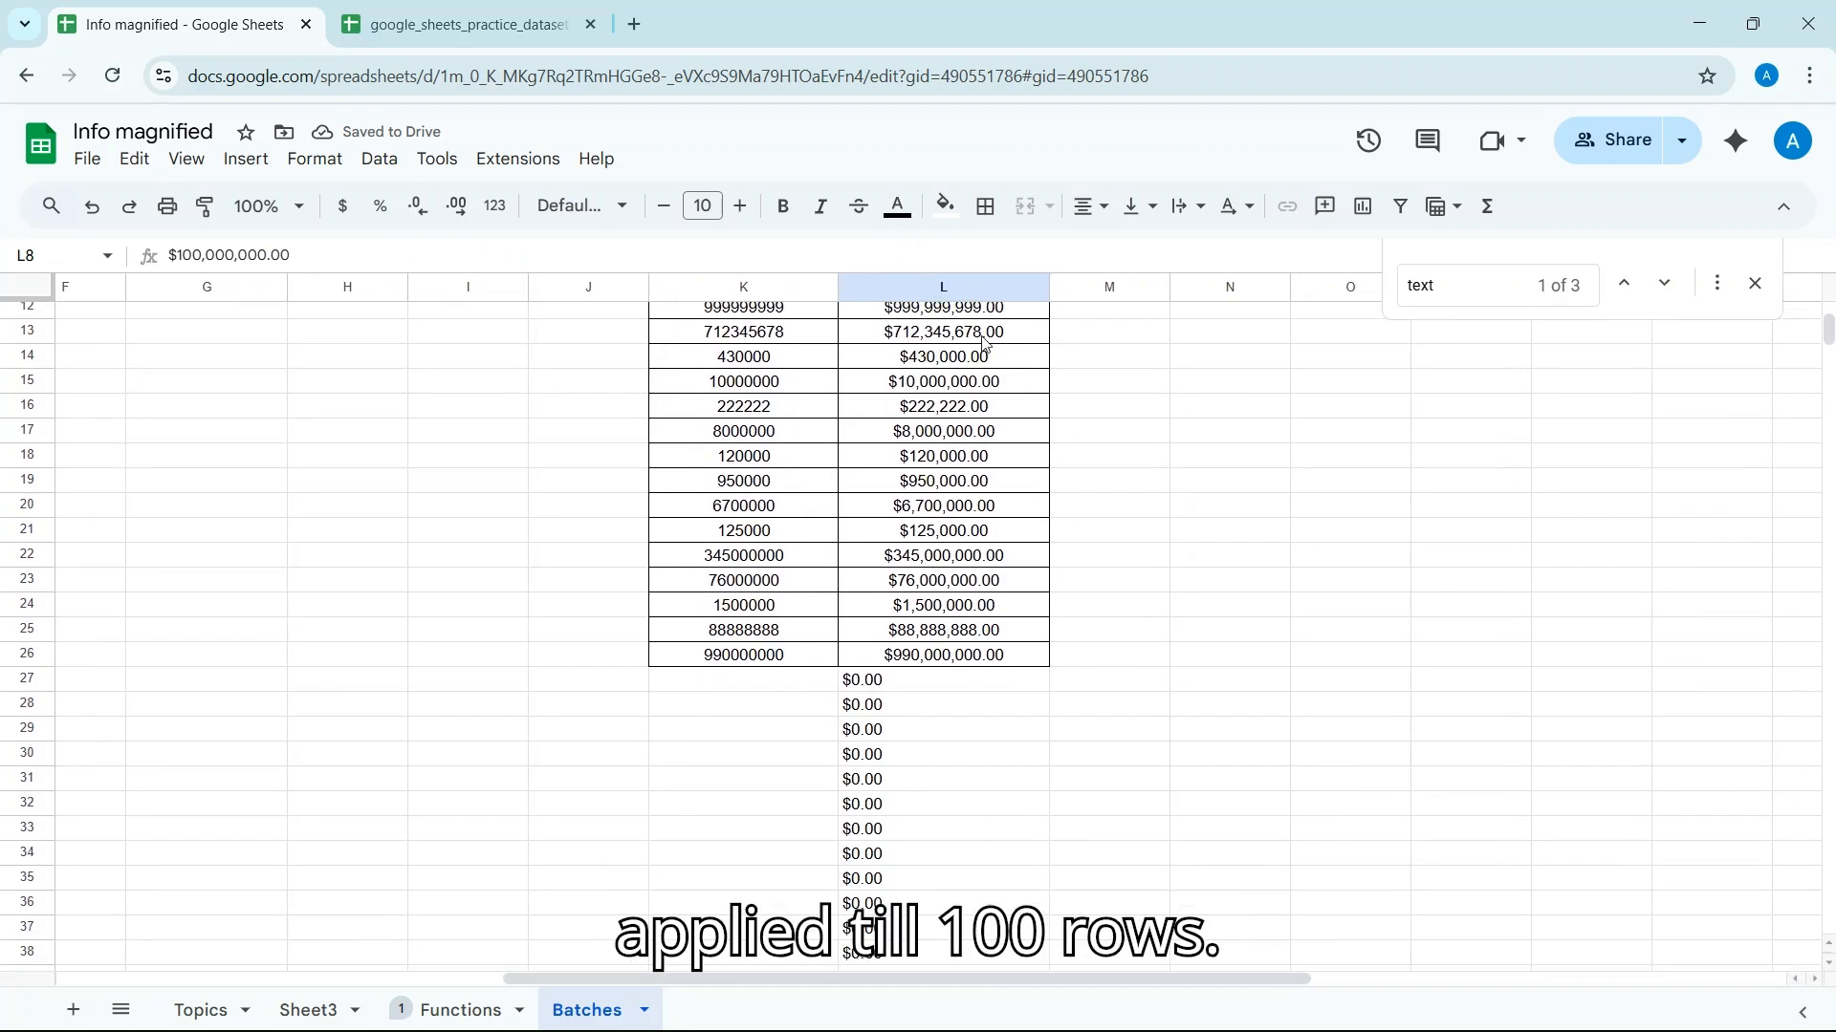
pyautogui.scroll(-3, 947, 513)
pyautogui.scroll(-3, 948, 513)
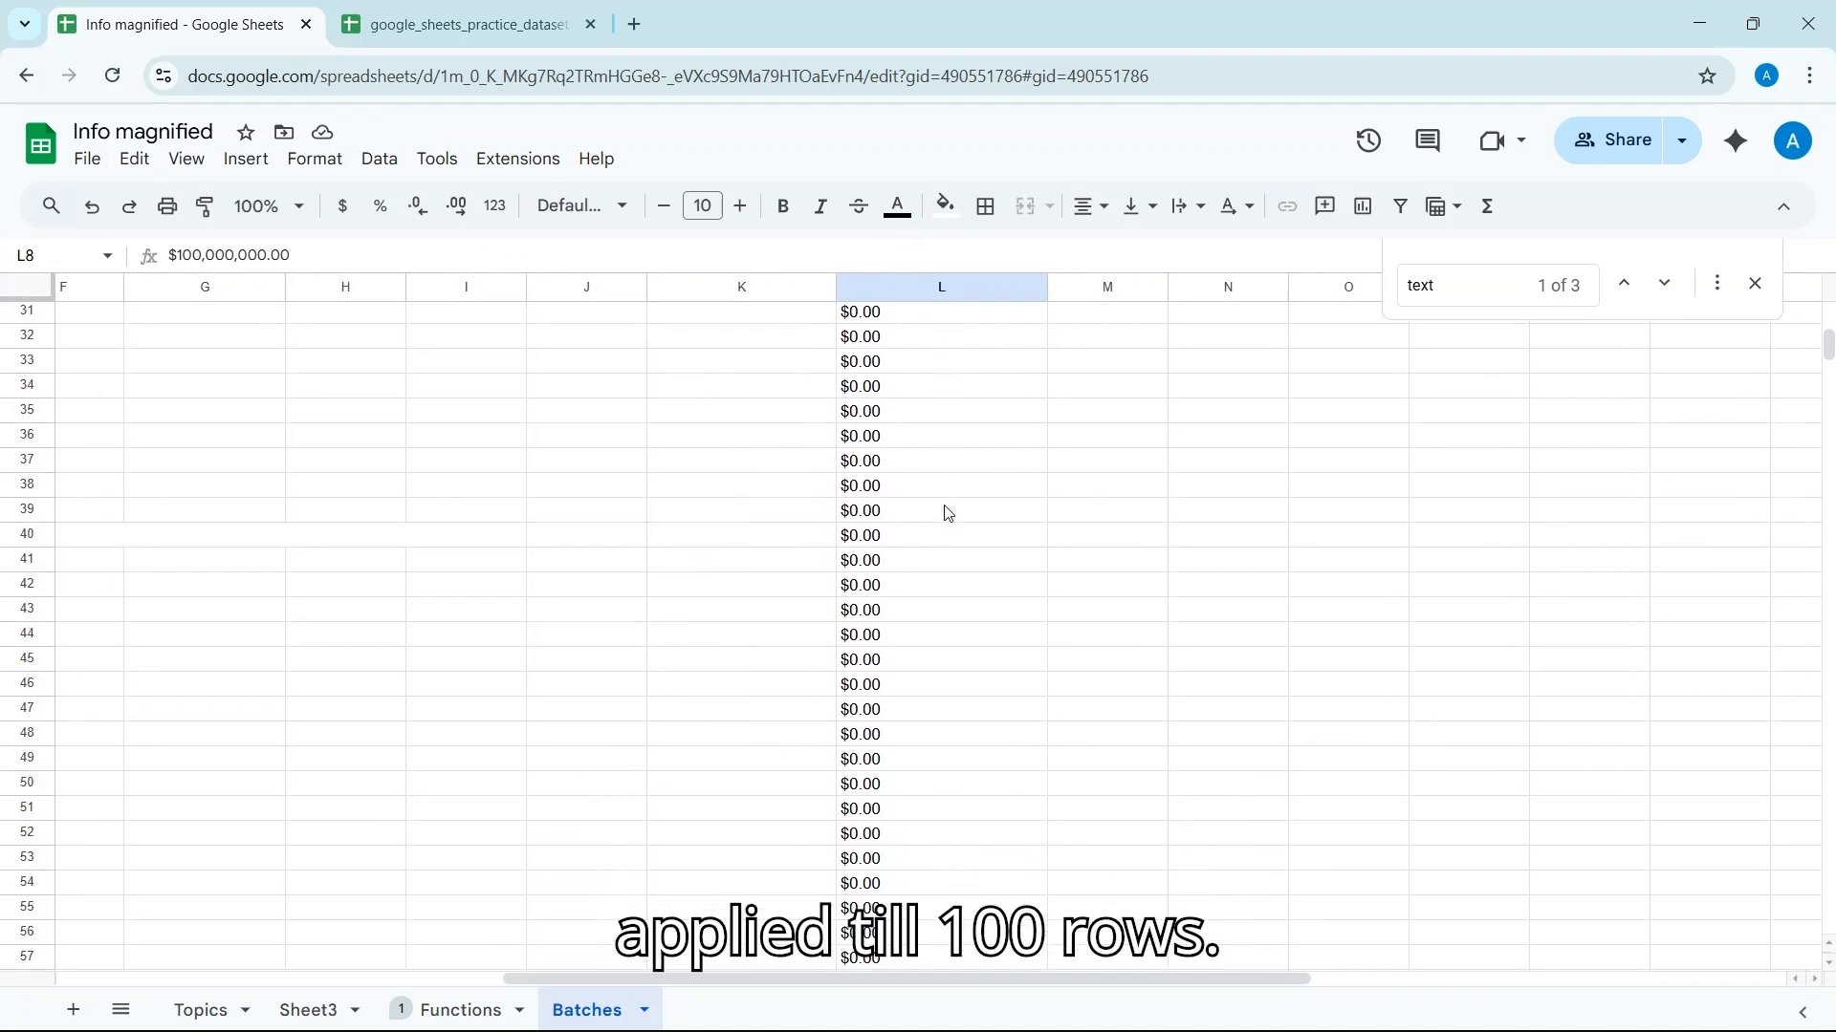
# - Enter 5468262 in K27, the first empty cell below the Currency column's data, to test the array formula
pyautogui.scroll(6, 948, 513)
pyautogui.scroll(-2, 947, 514)
pyautogui.hscroll(-1, 948, 513)
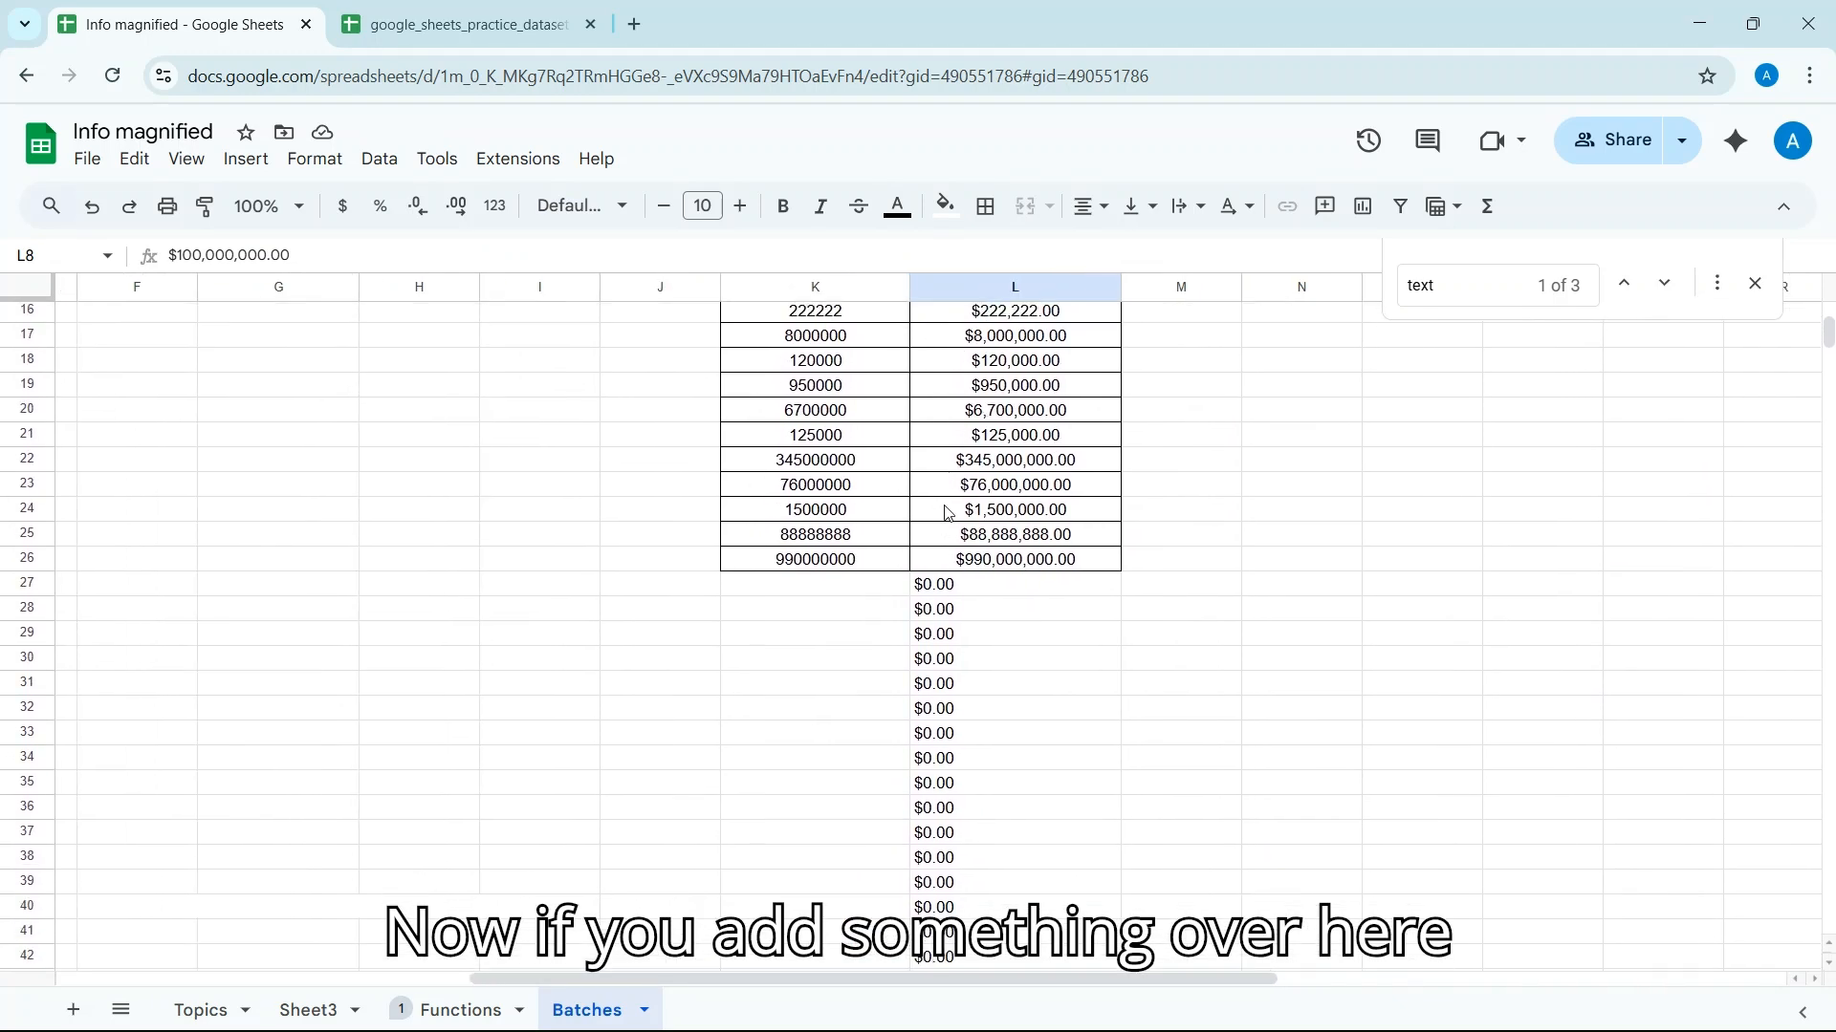
pyautogui.click(799, 570)
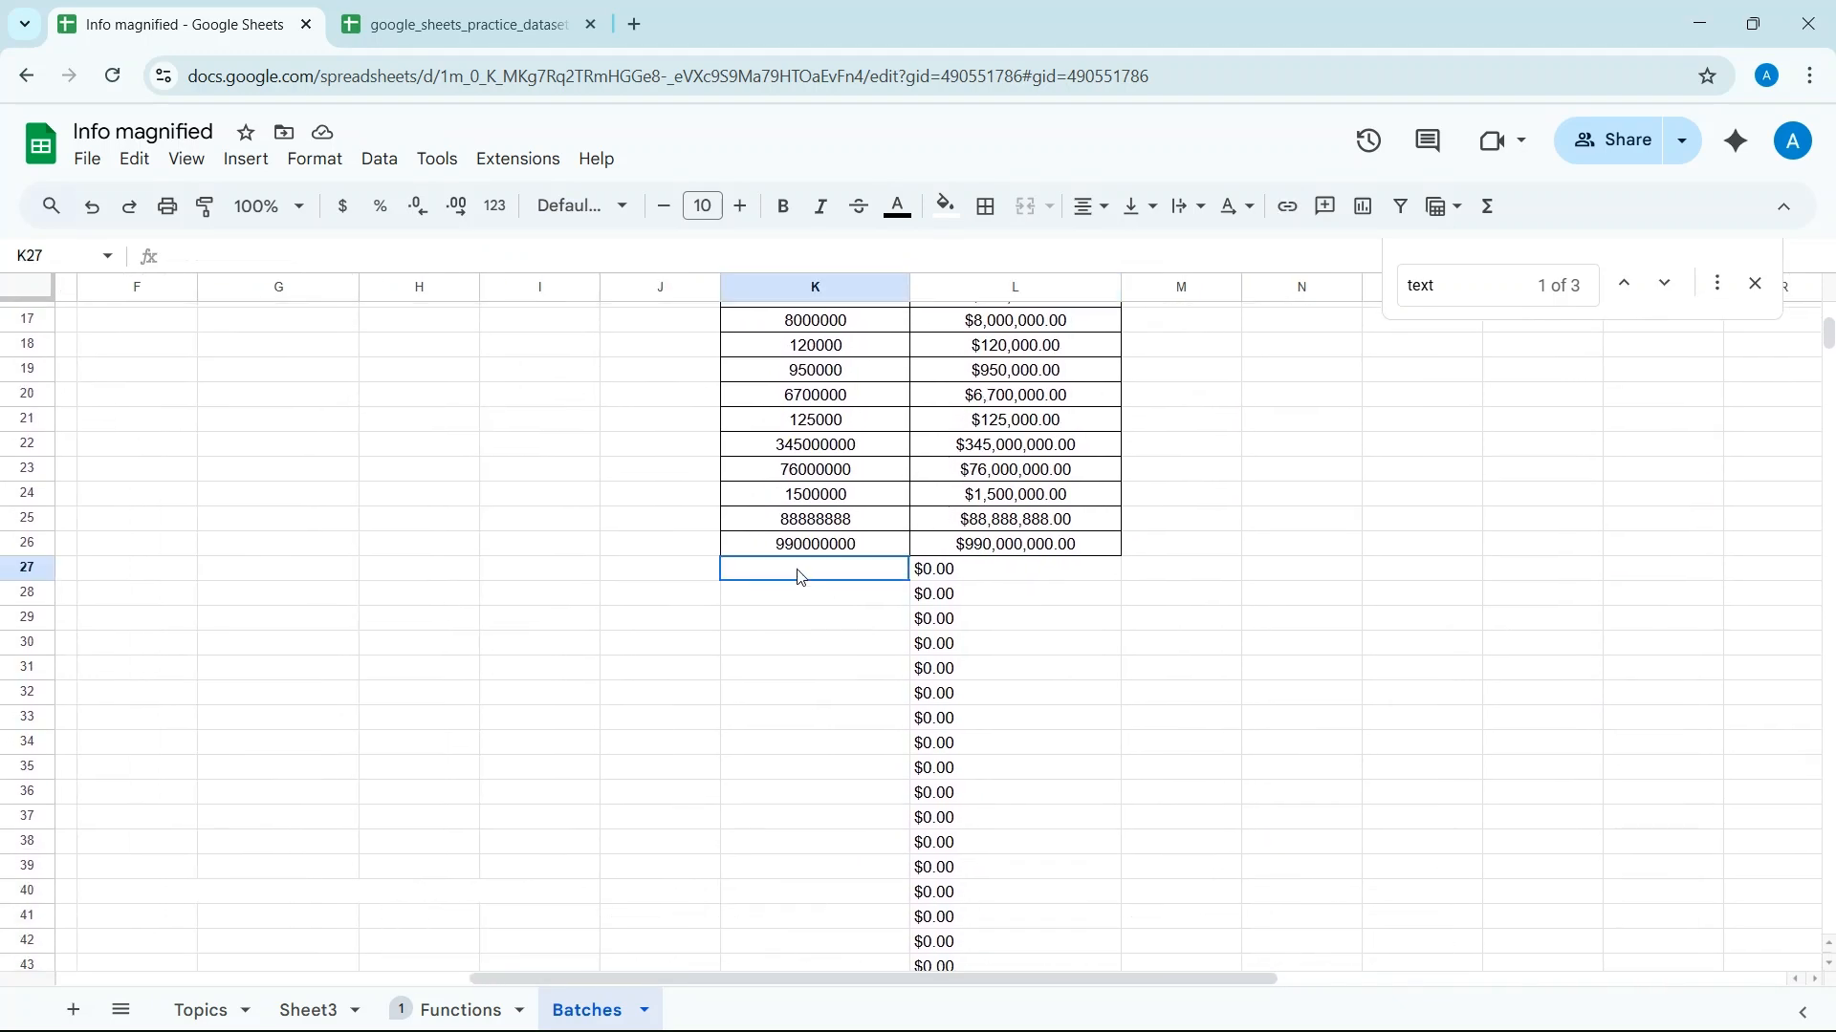
pyautogui.write('5468262')
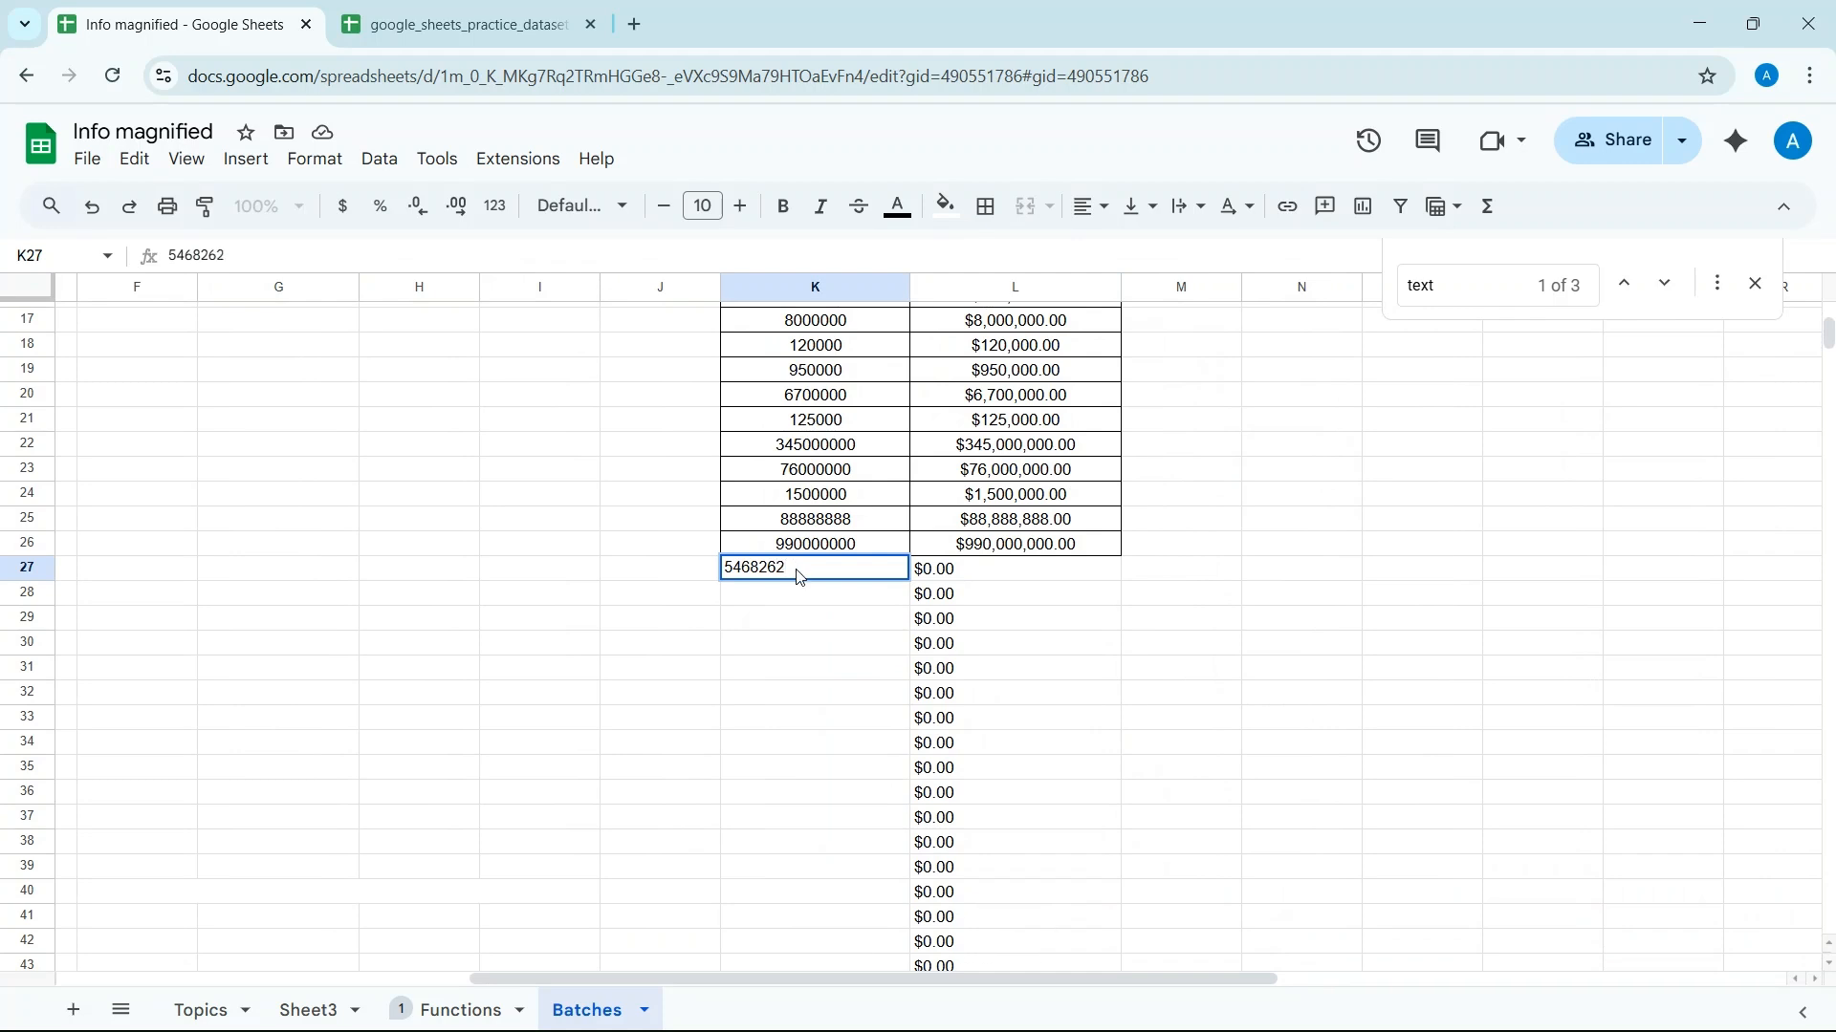
pyautogui.press('Return')
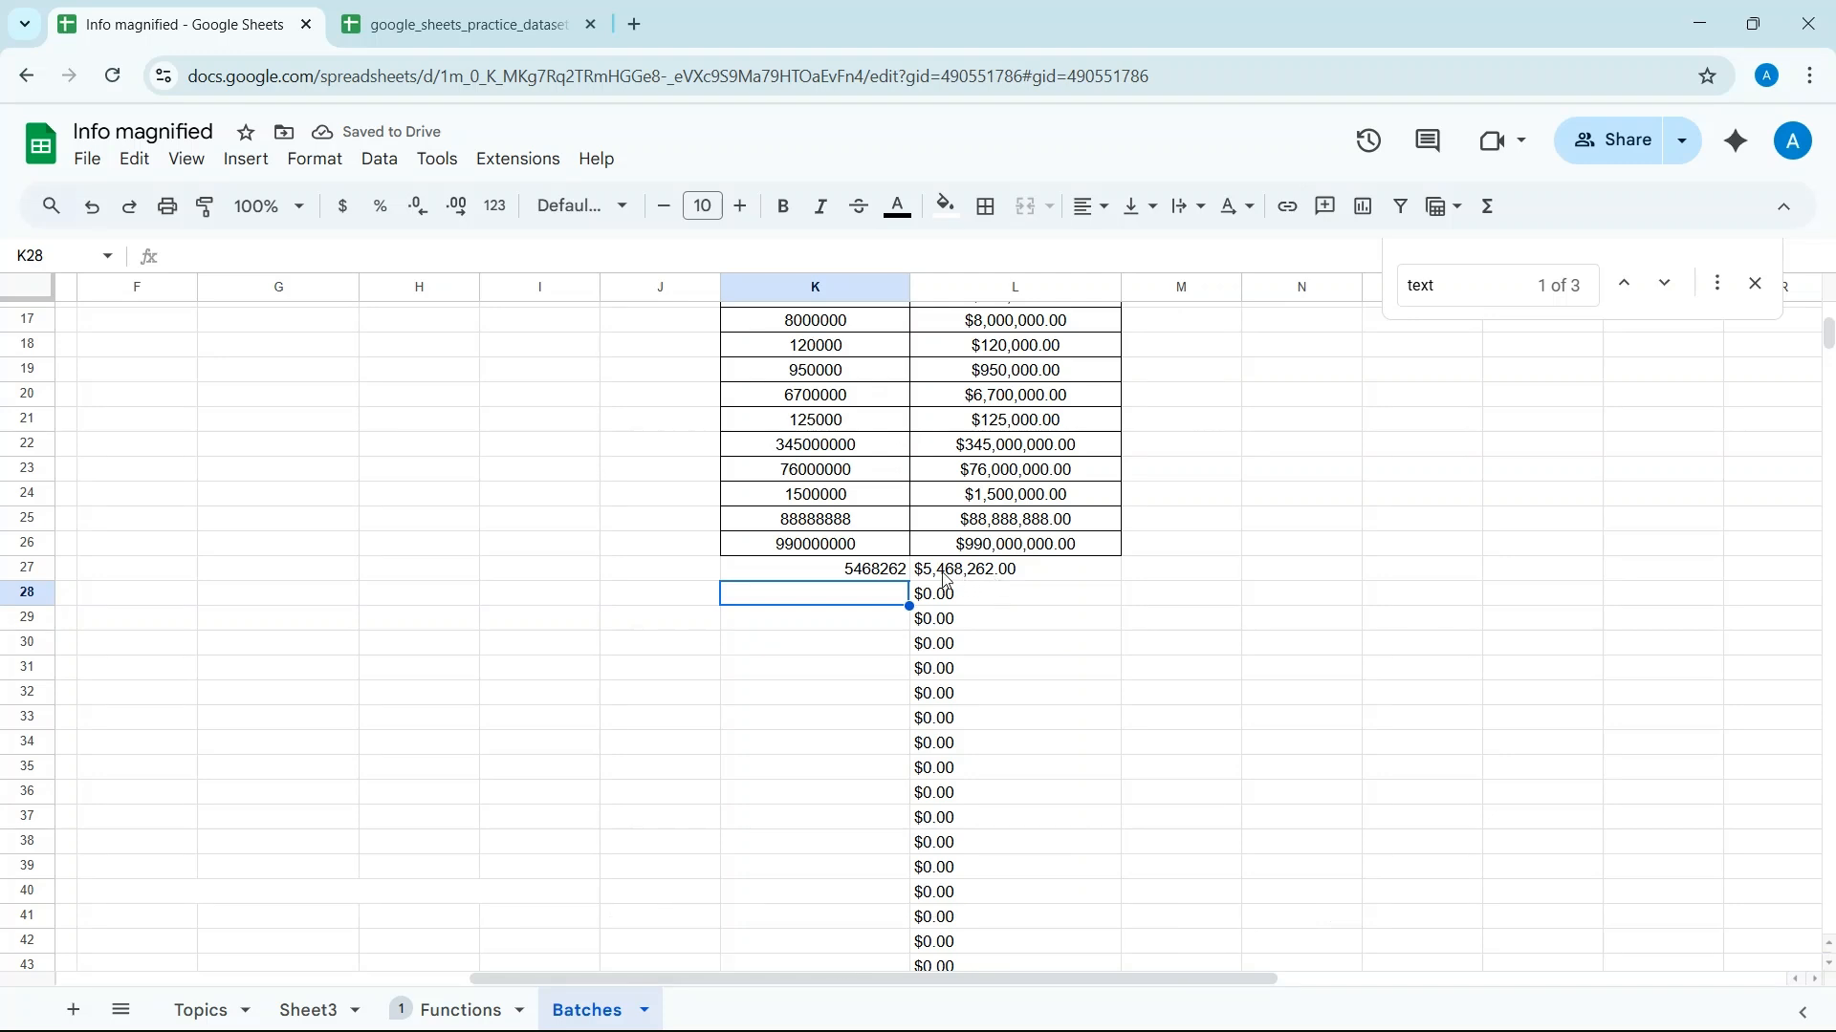
# - Apply the built-in Currency number format to cell K7, the first value in the Currency column
pyautogui.scroll(5, 961, 573)
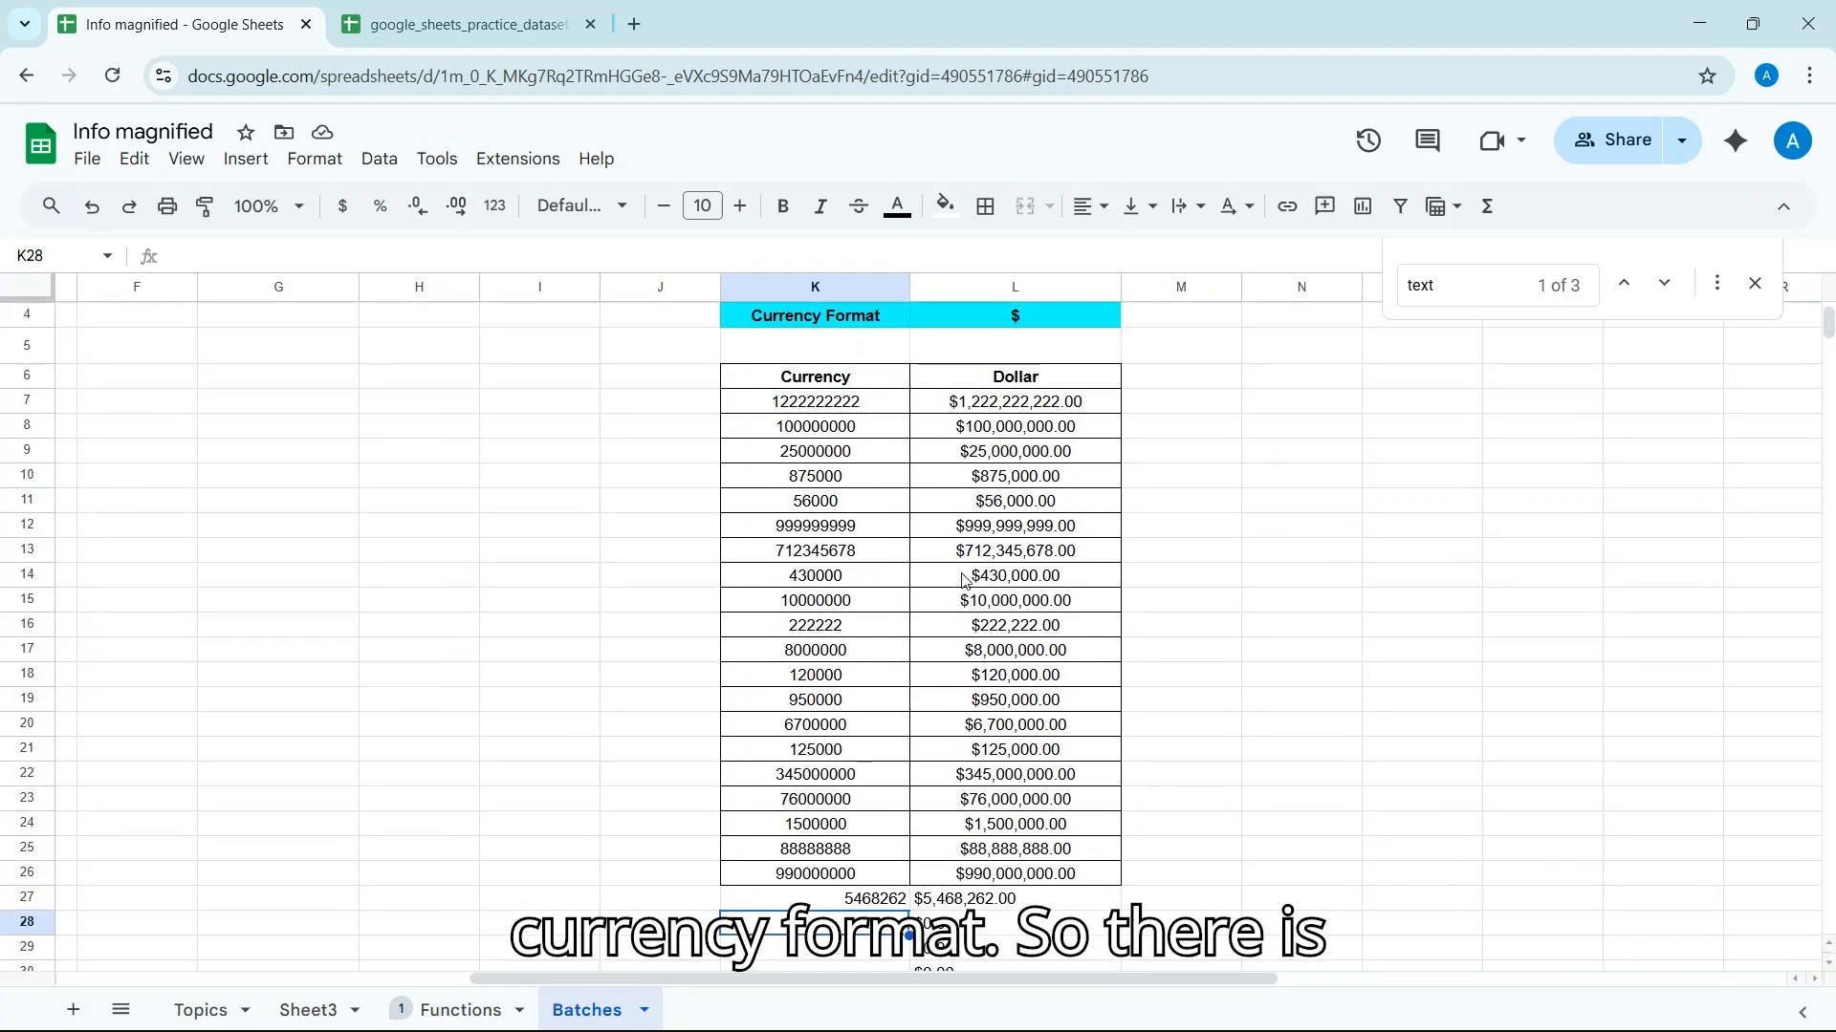
pyautogui.scroll(-5, 838, 543)
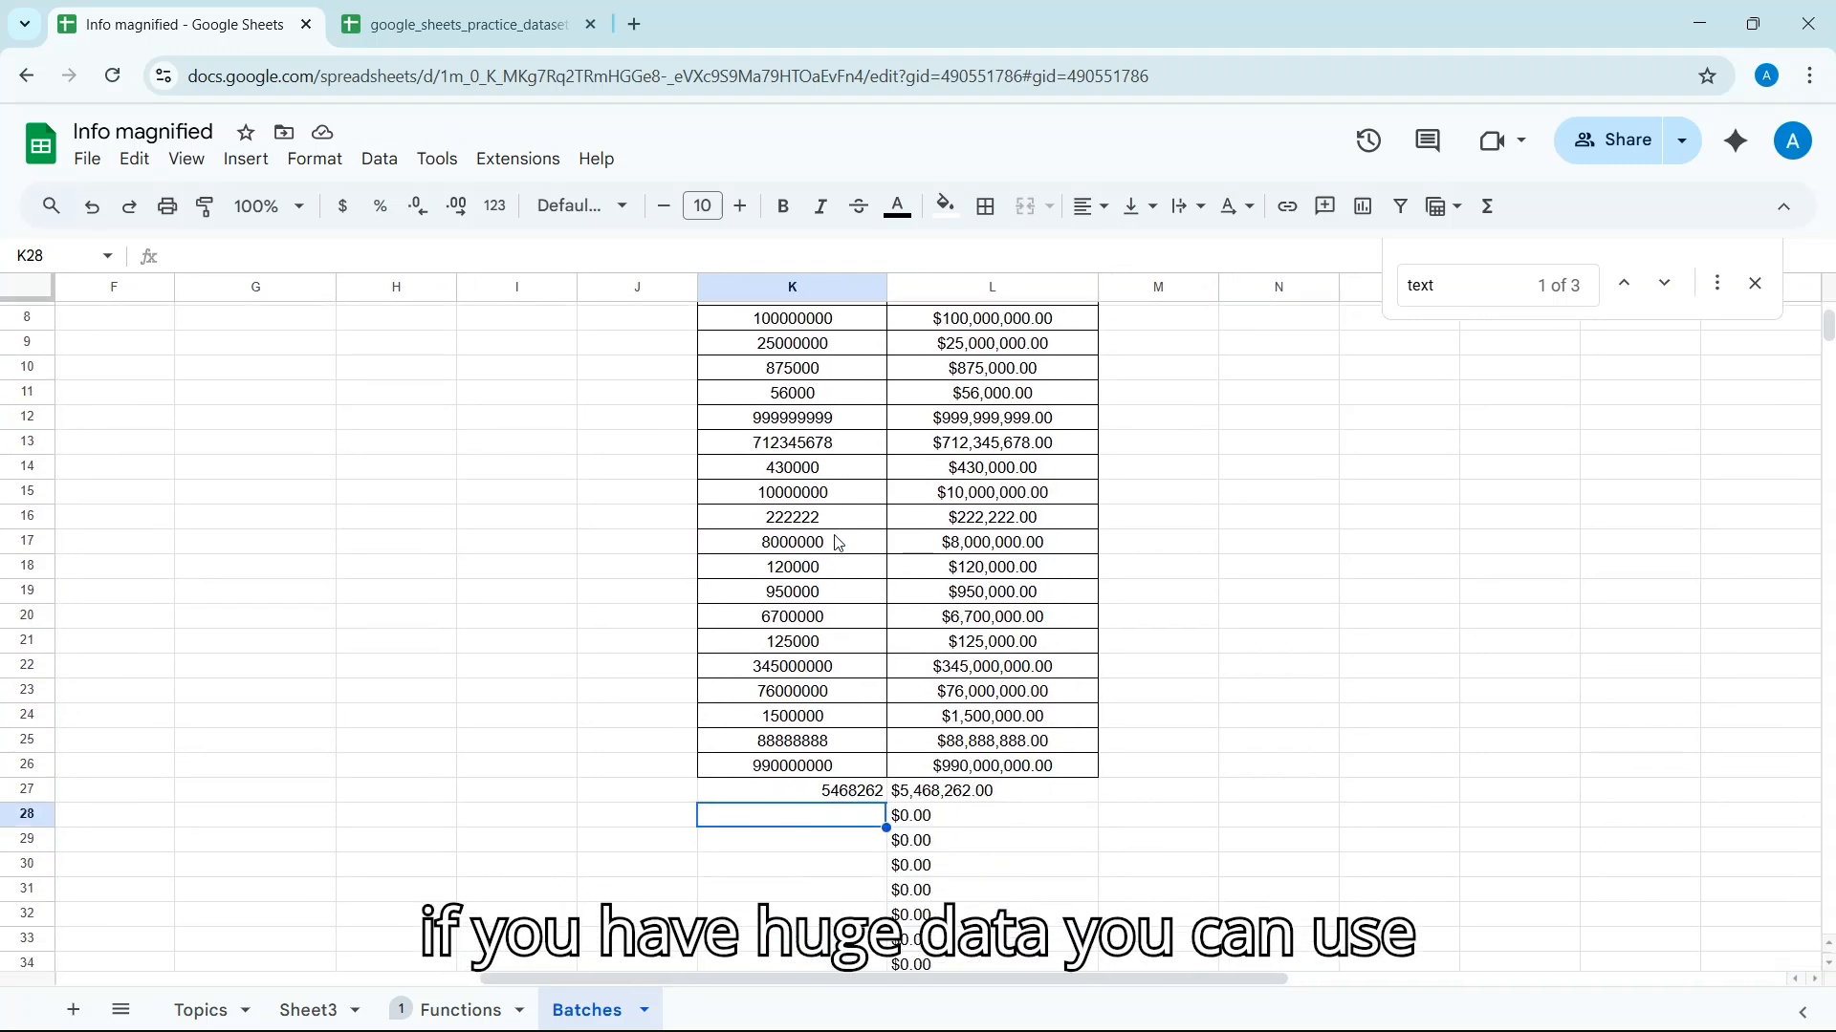
pyautogui.scroll(3, 838, 543)
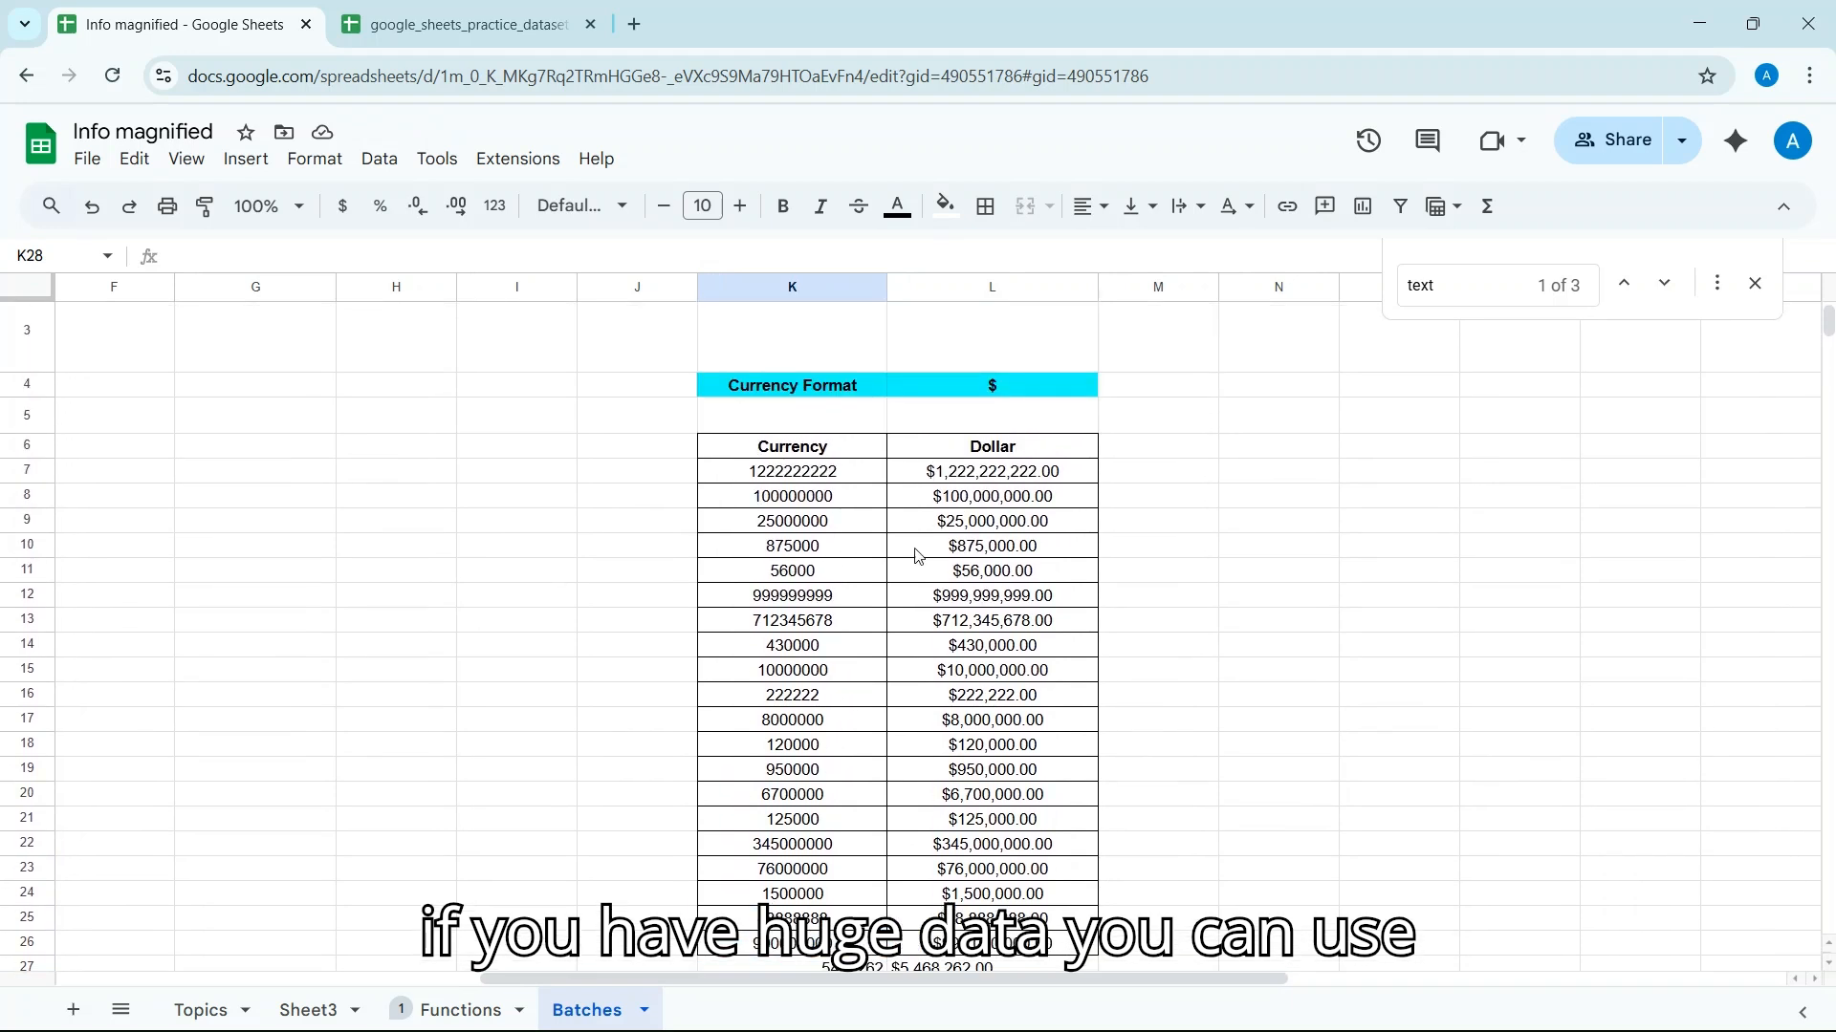
pyautogui.click(801, 476)
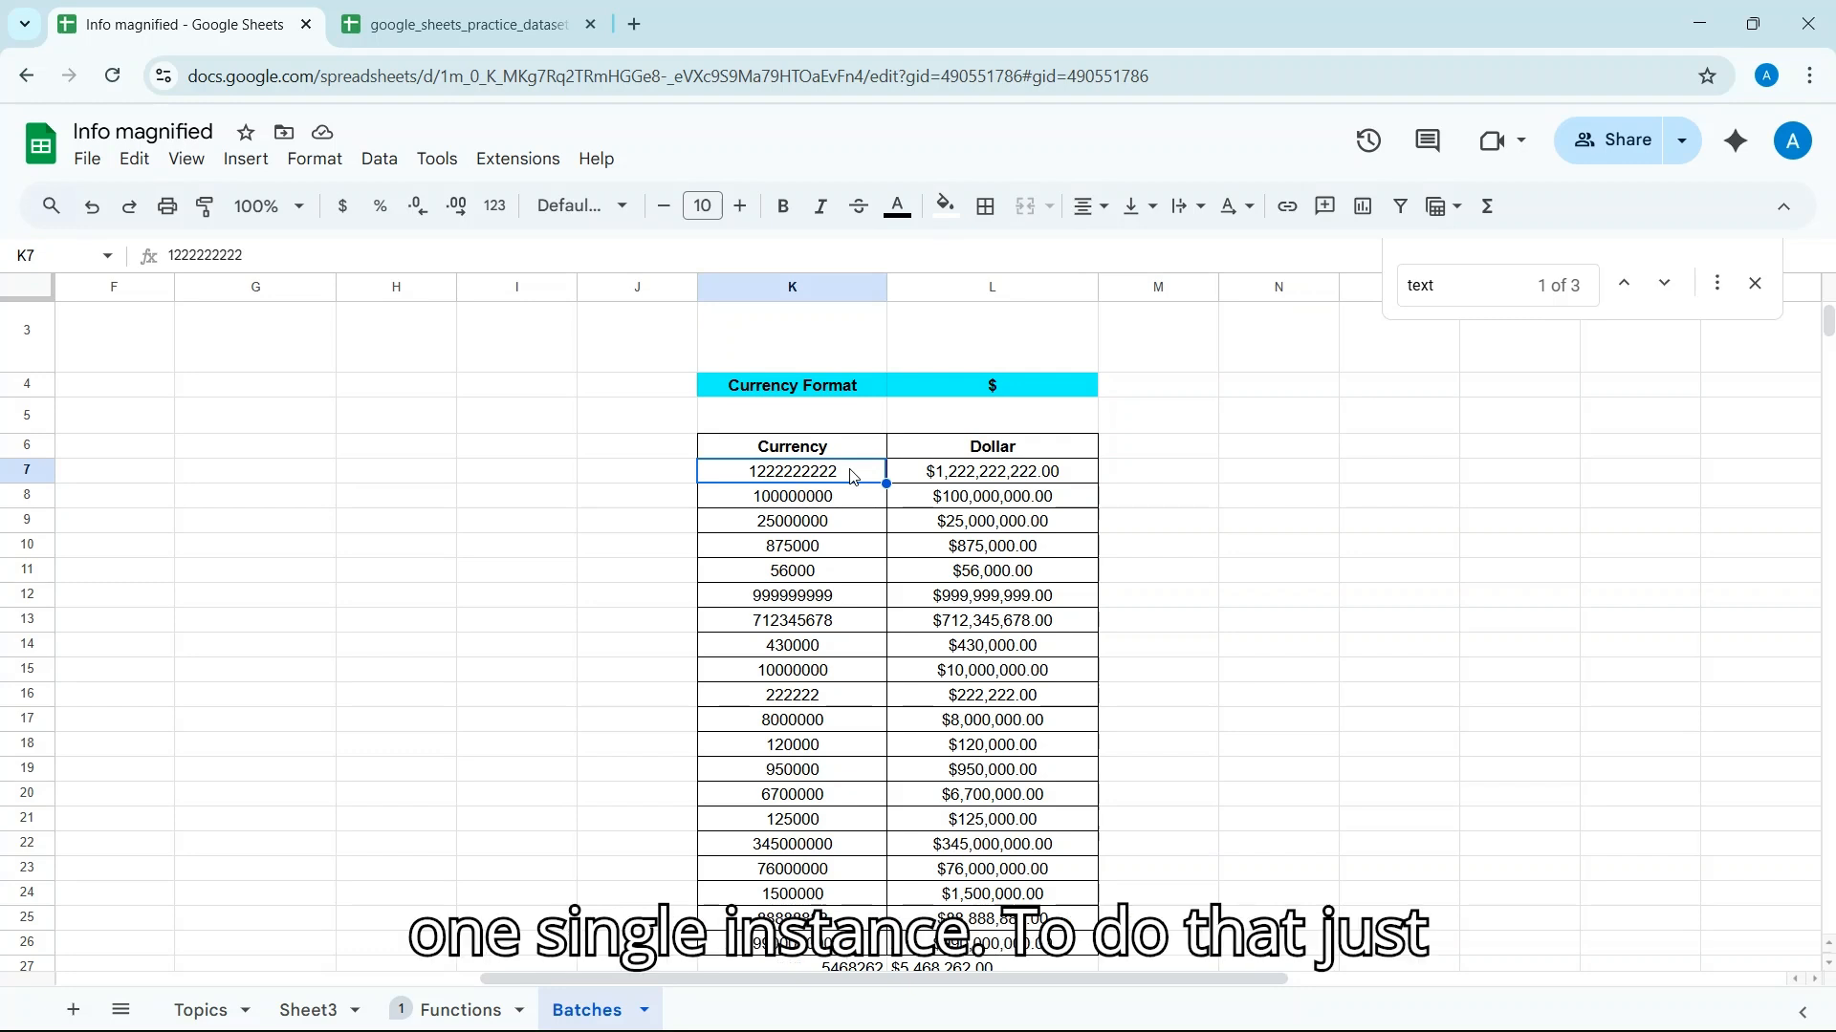
pyautogui.click(314, 160)
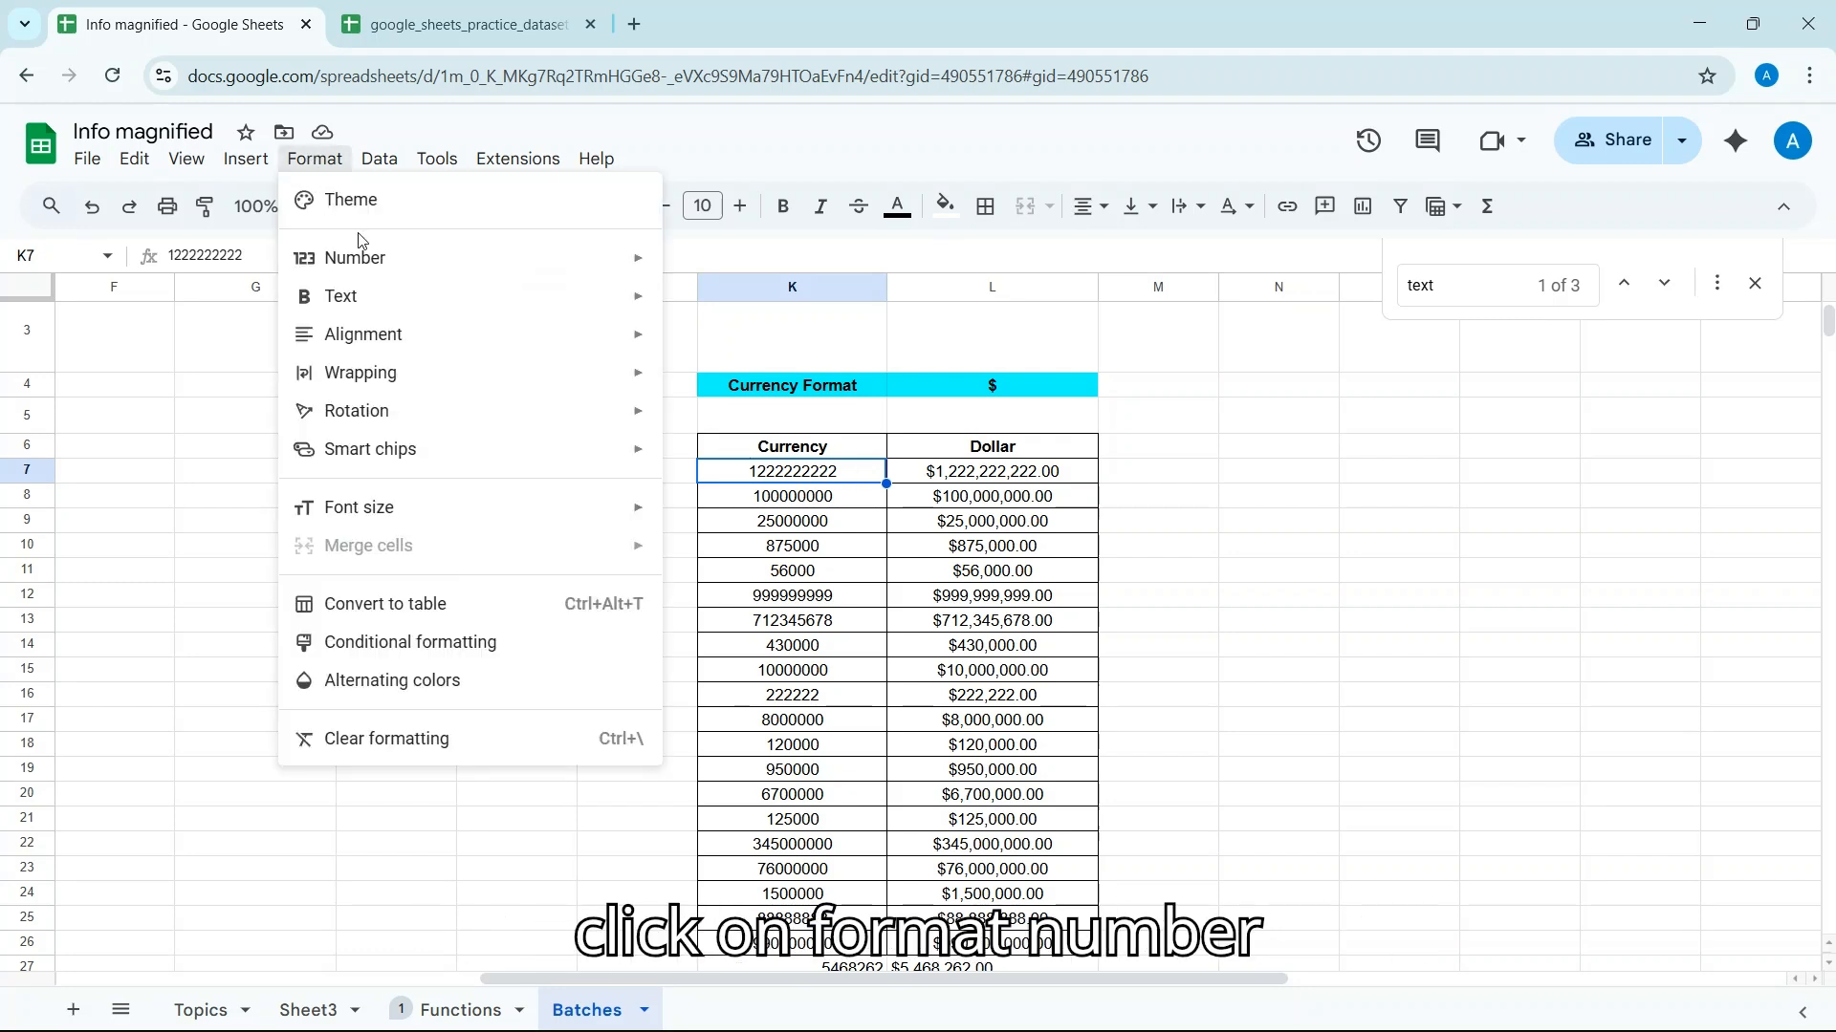
pyautogui.moveTo(372, 260)
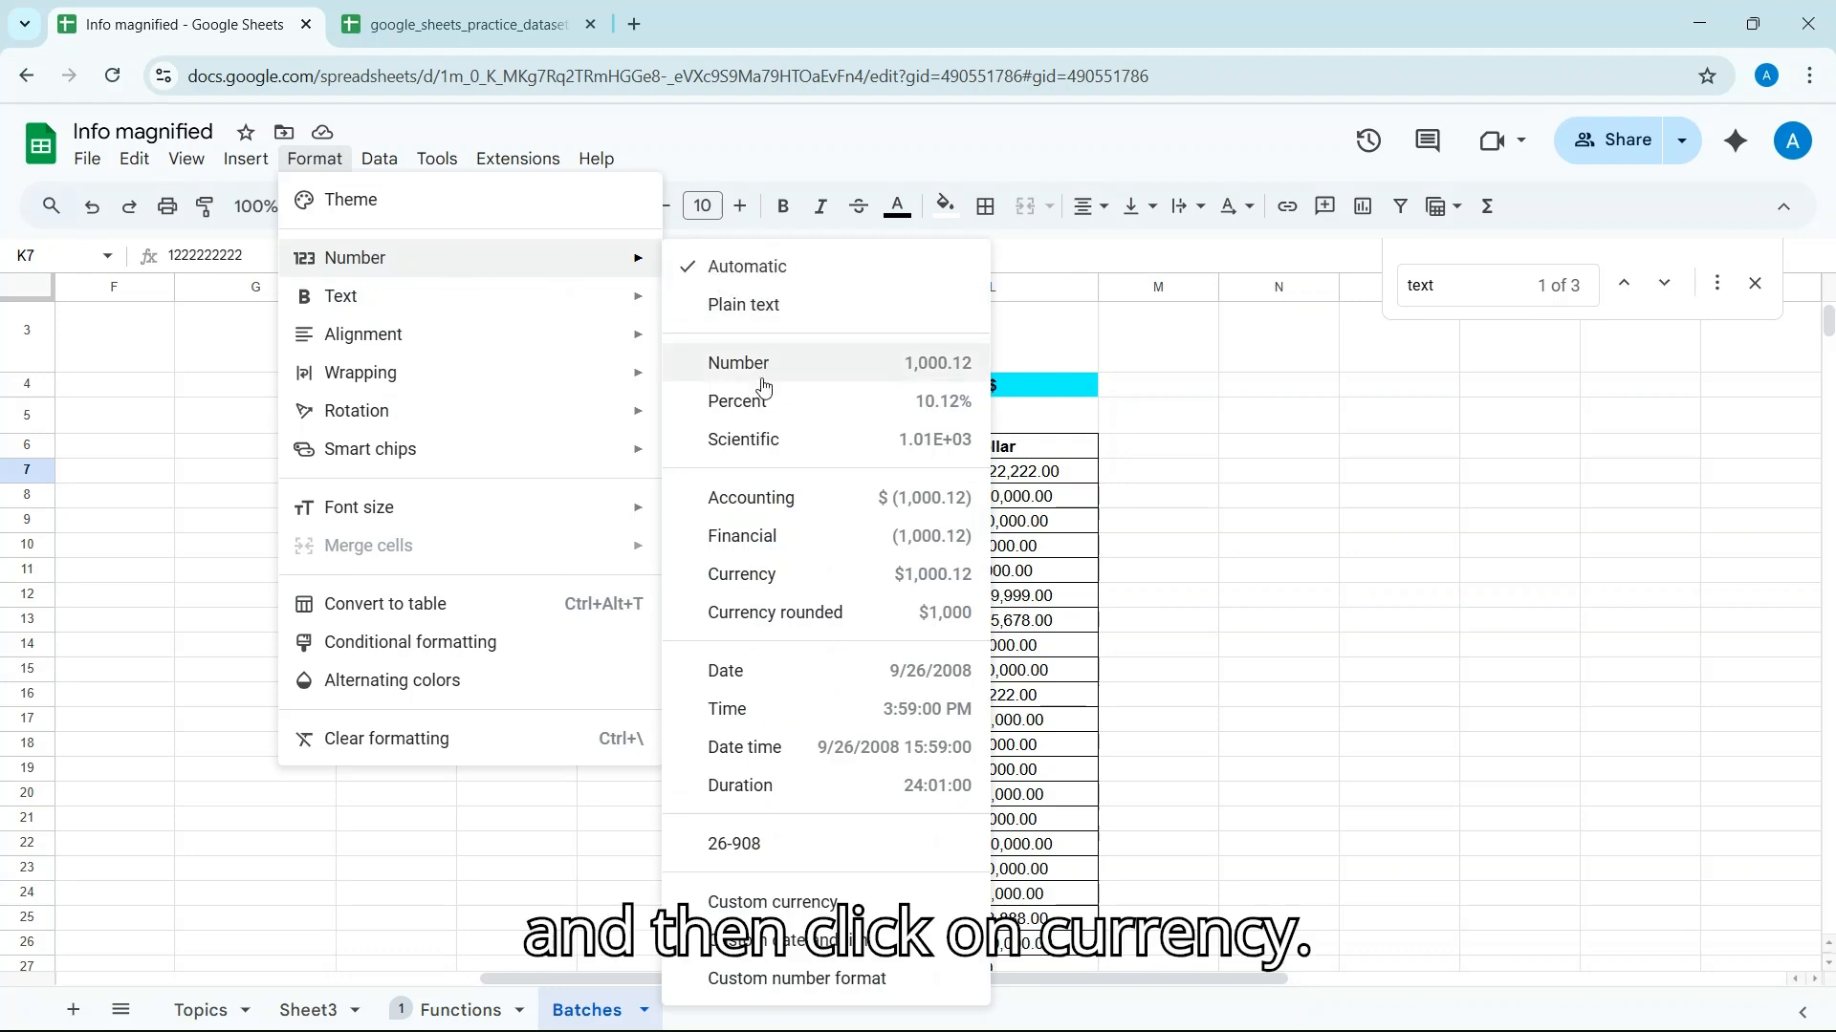
pyautogui.click(771, 574)
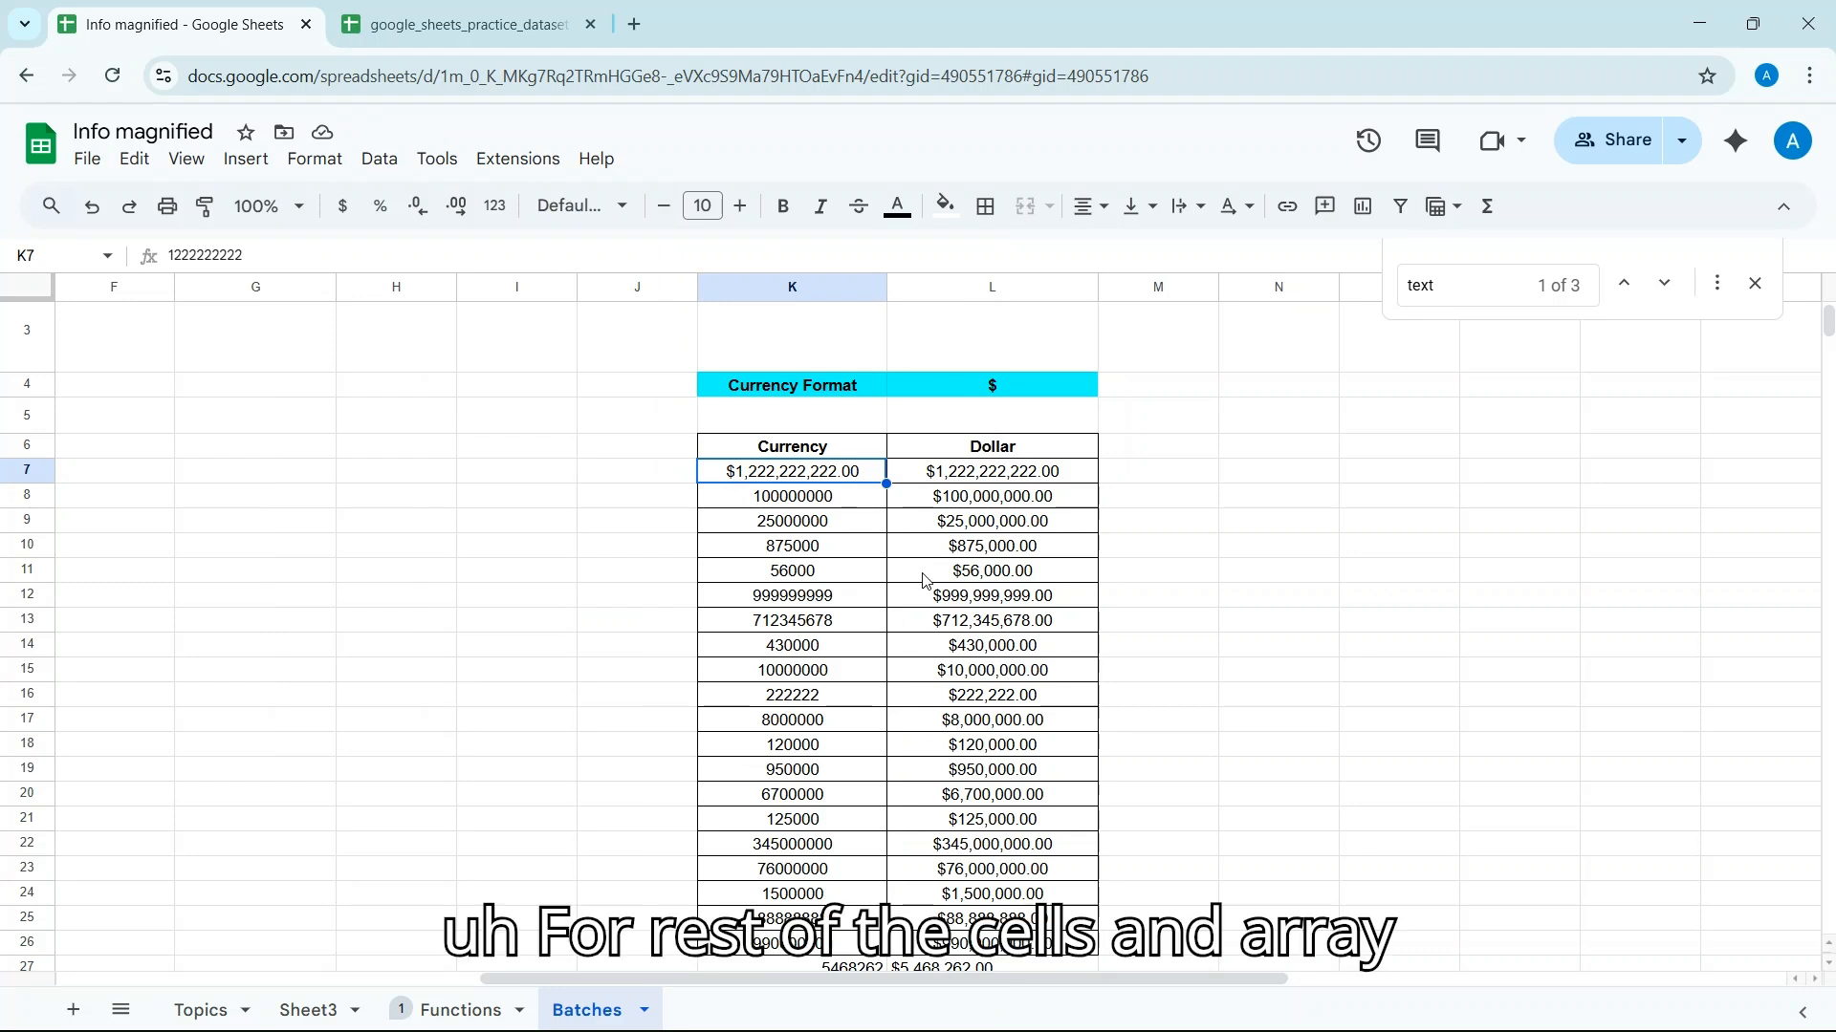
# - Add 466323 in cell K28 of the Currency column as another test value for the array formula
pyautogui.scroll(-3, 801, 514)
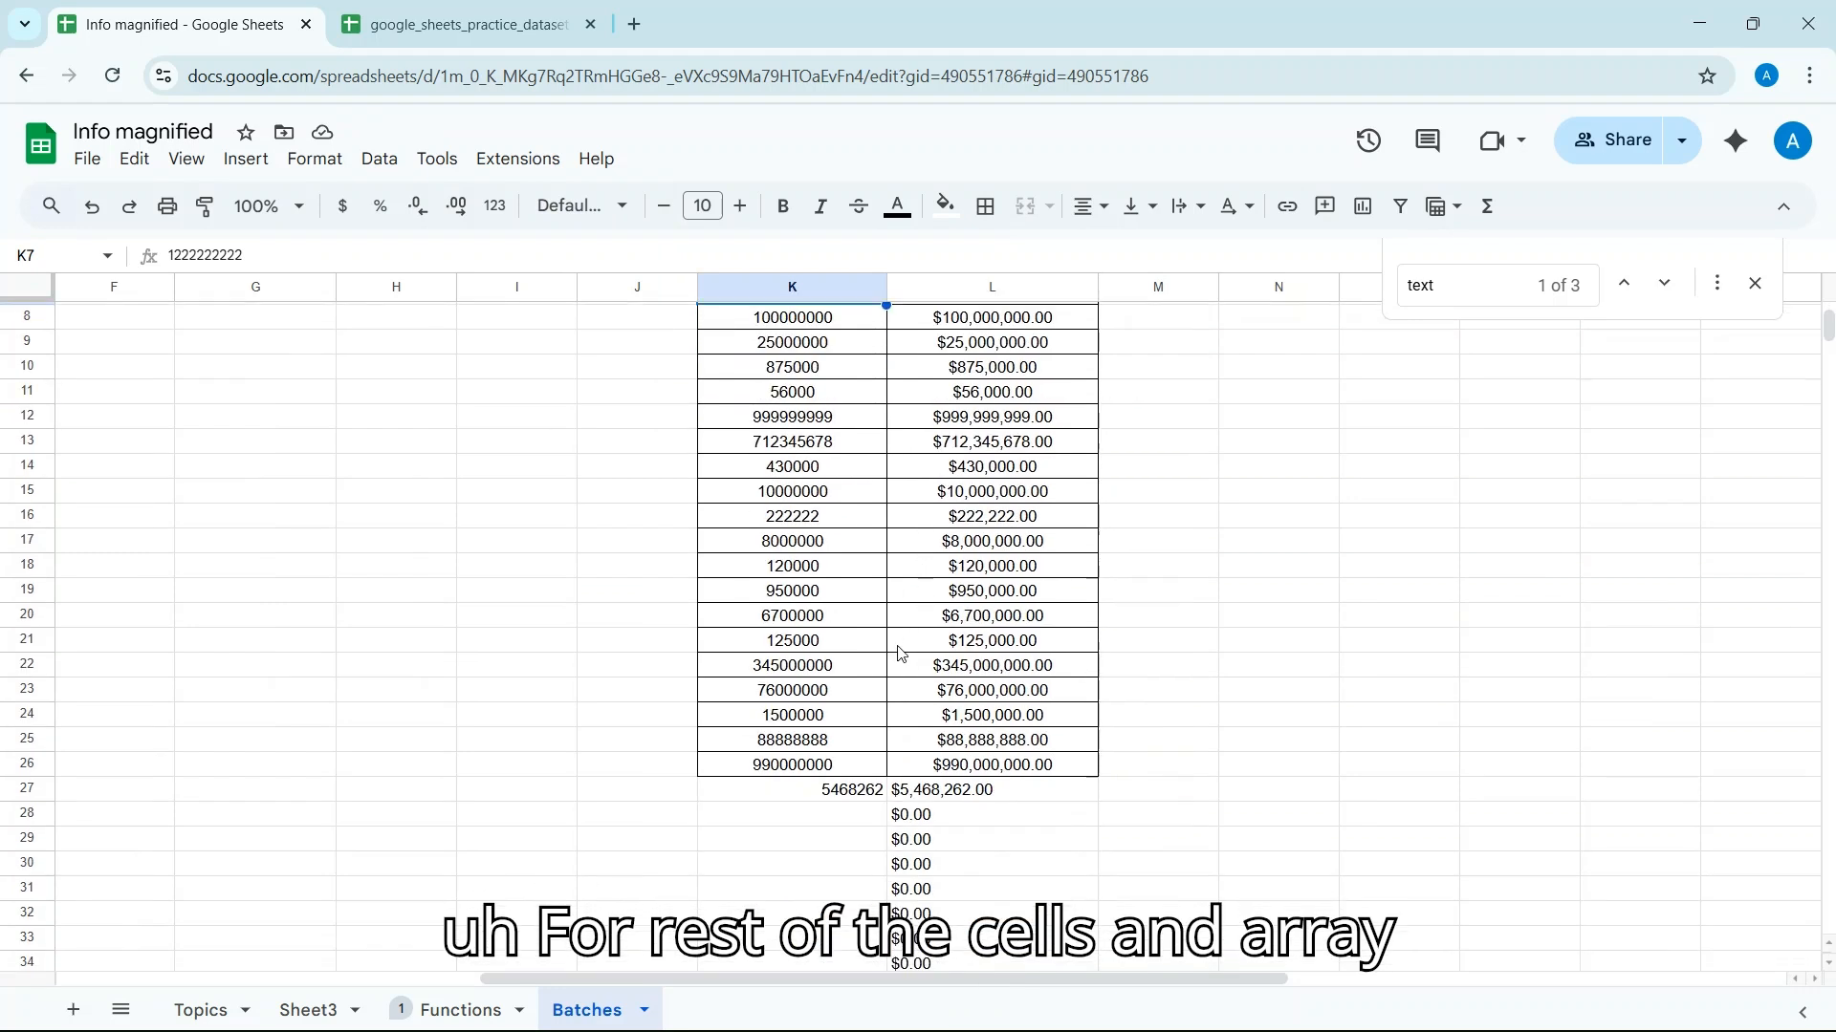
pyautogui.scroll(-2, 899, 651)
pyautogui.scroll(5, 900, 654)
pyautogui.scroll(-8, 901, 654)
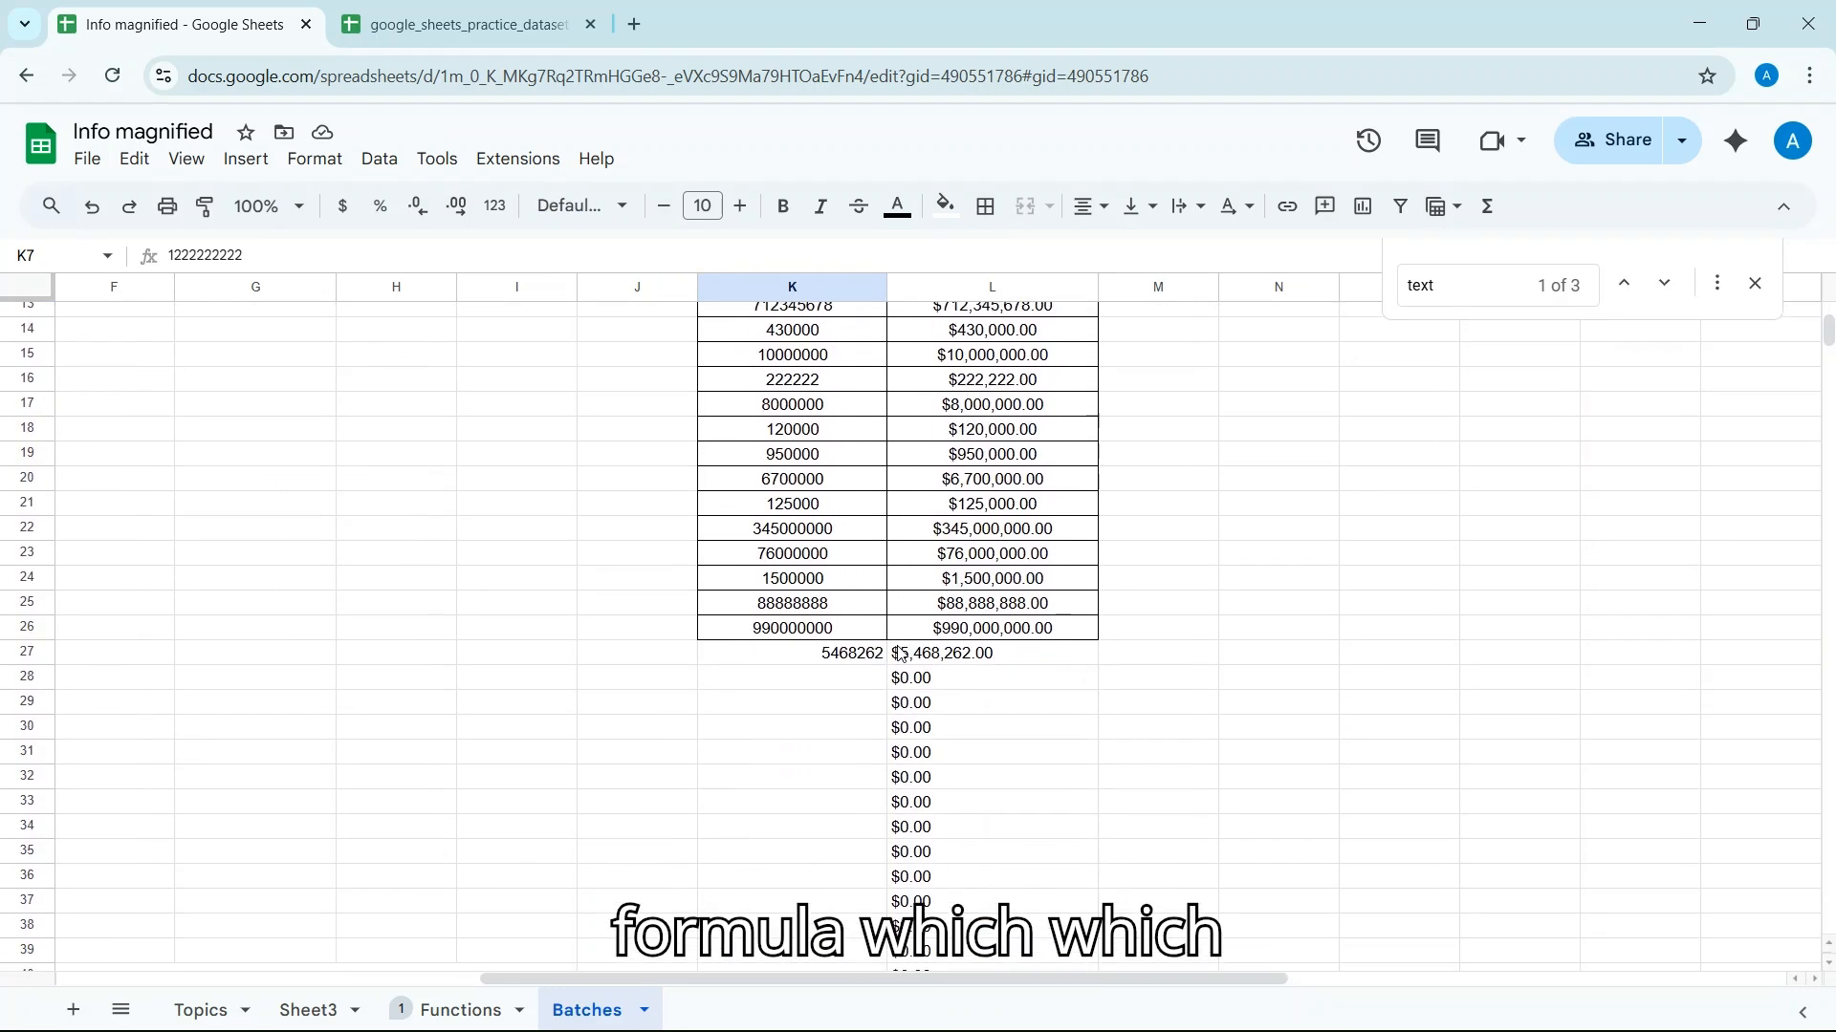
pyautogui.scroll(-1, 901, 654)
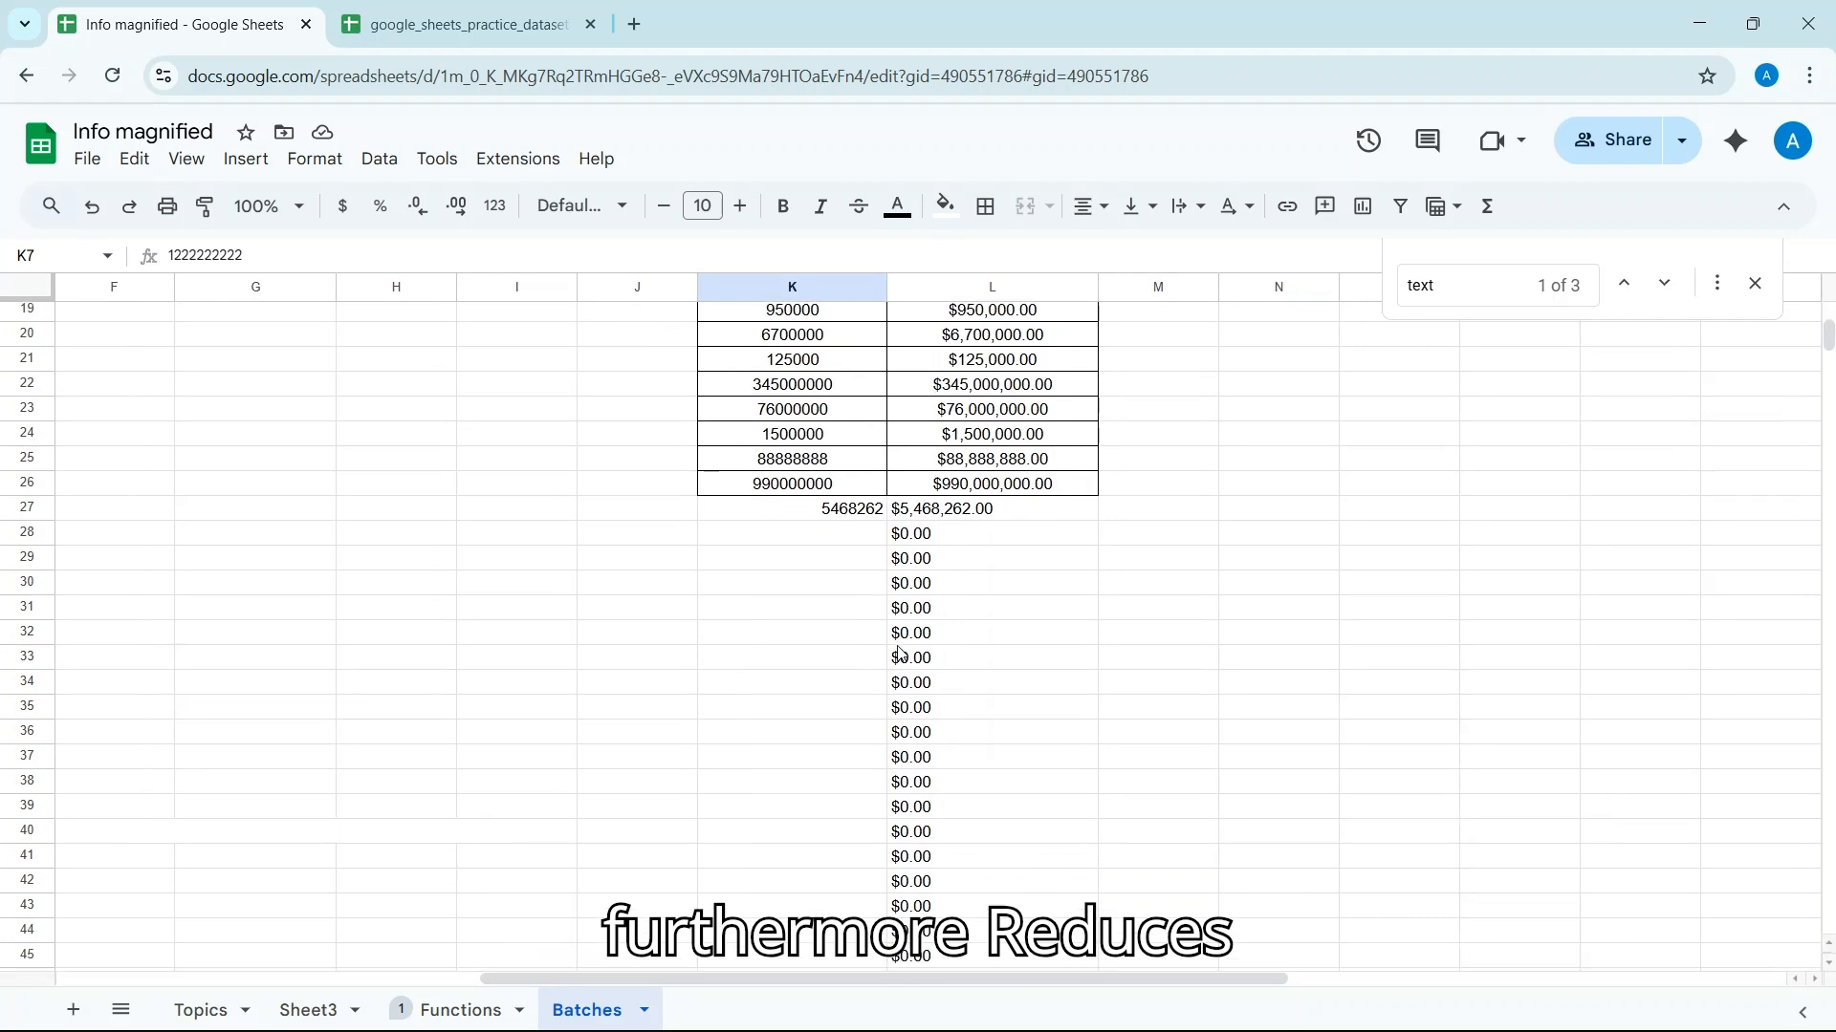
pyautogui.scroll(-2, 901, 654)
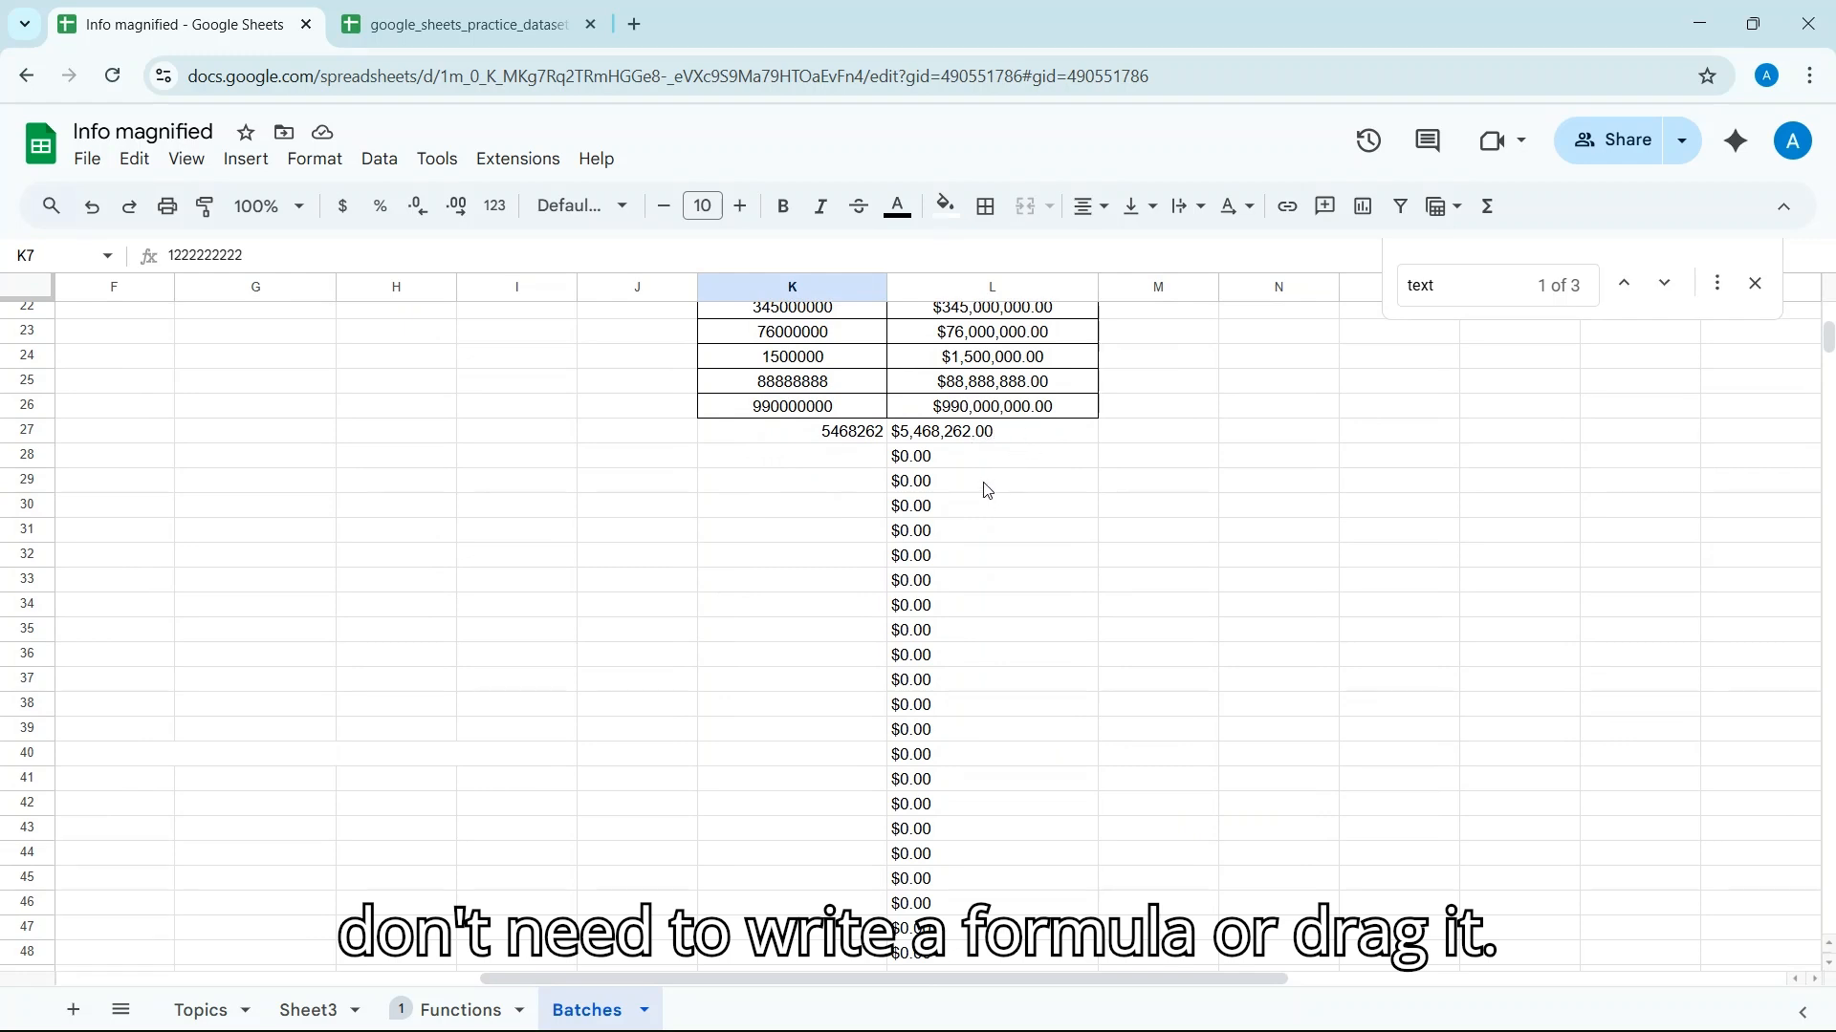
pyautogui.click(806, 464)
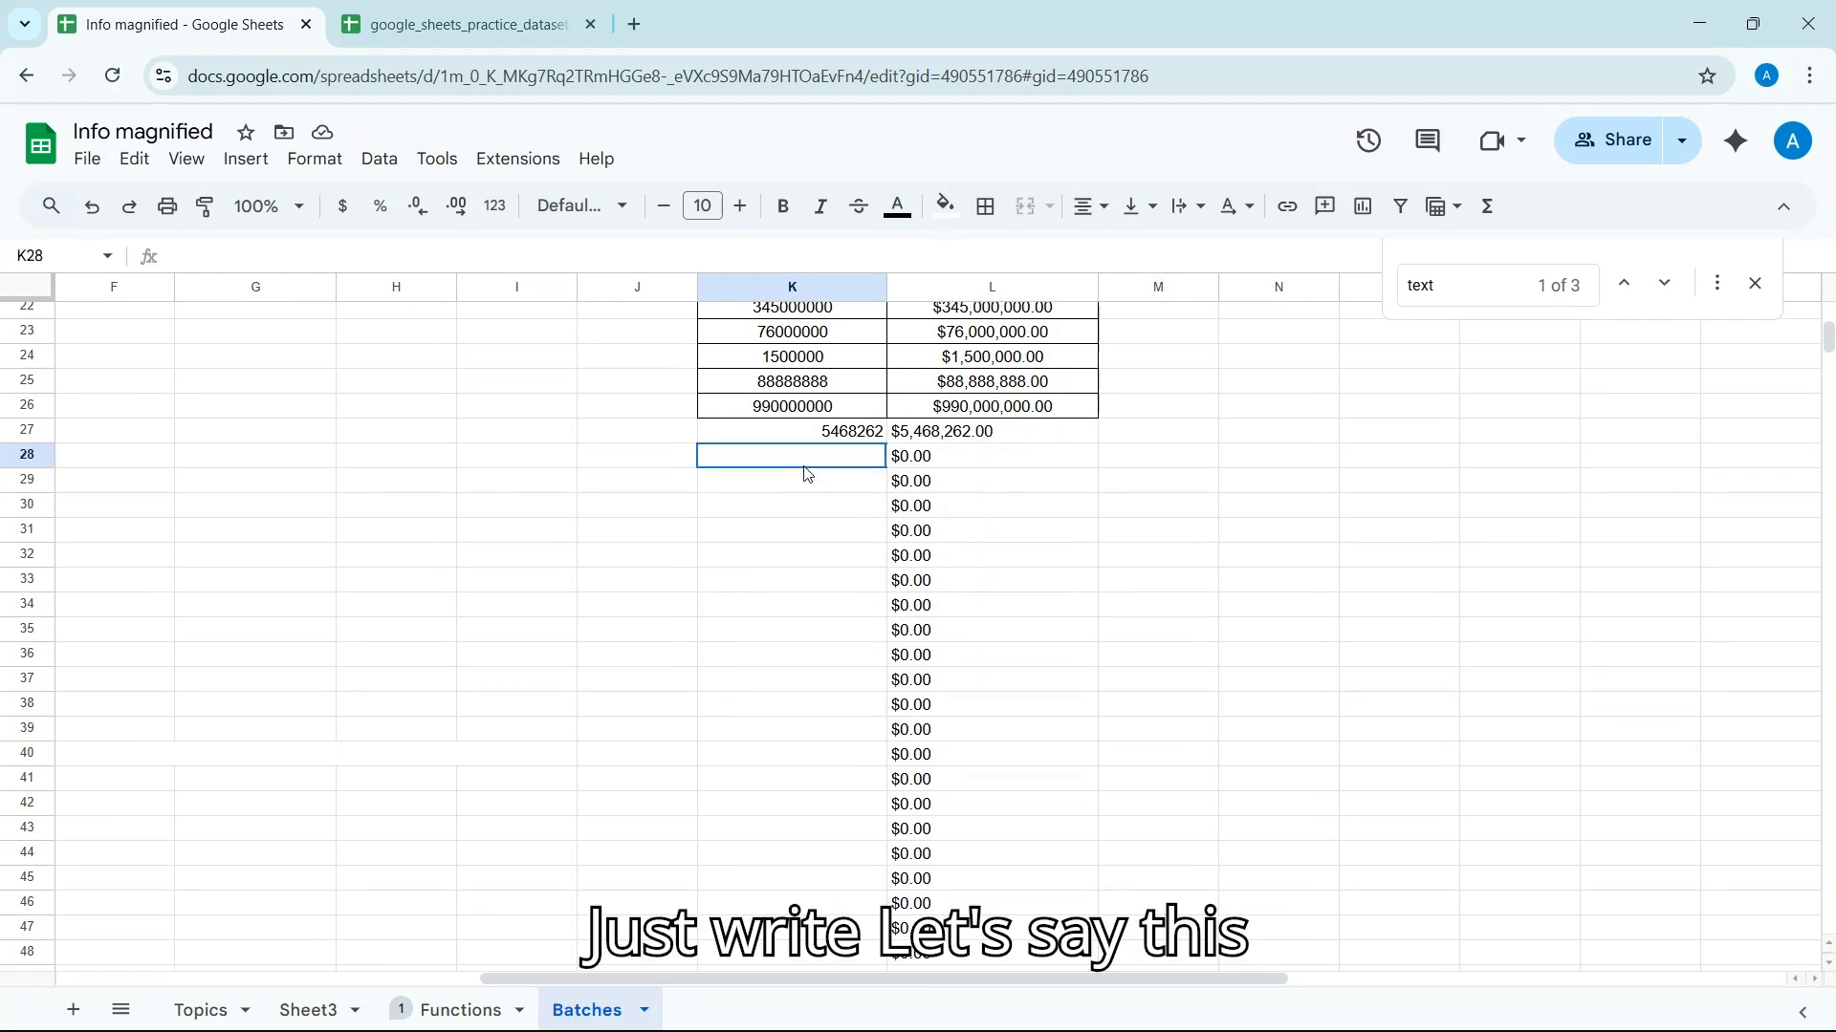
pyautogui.write('466323')
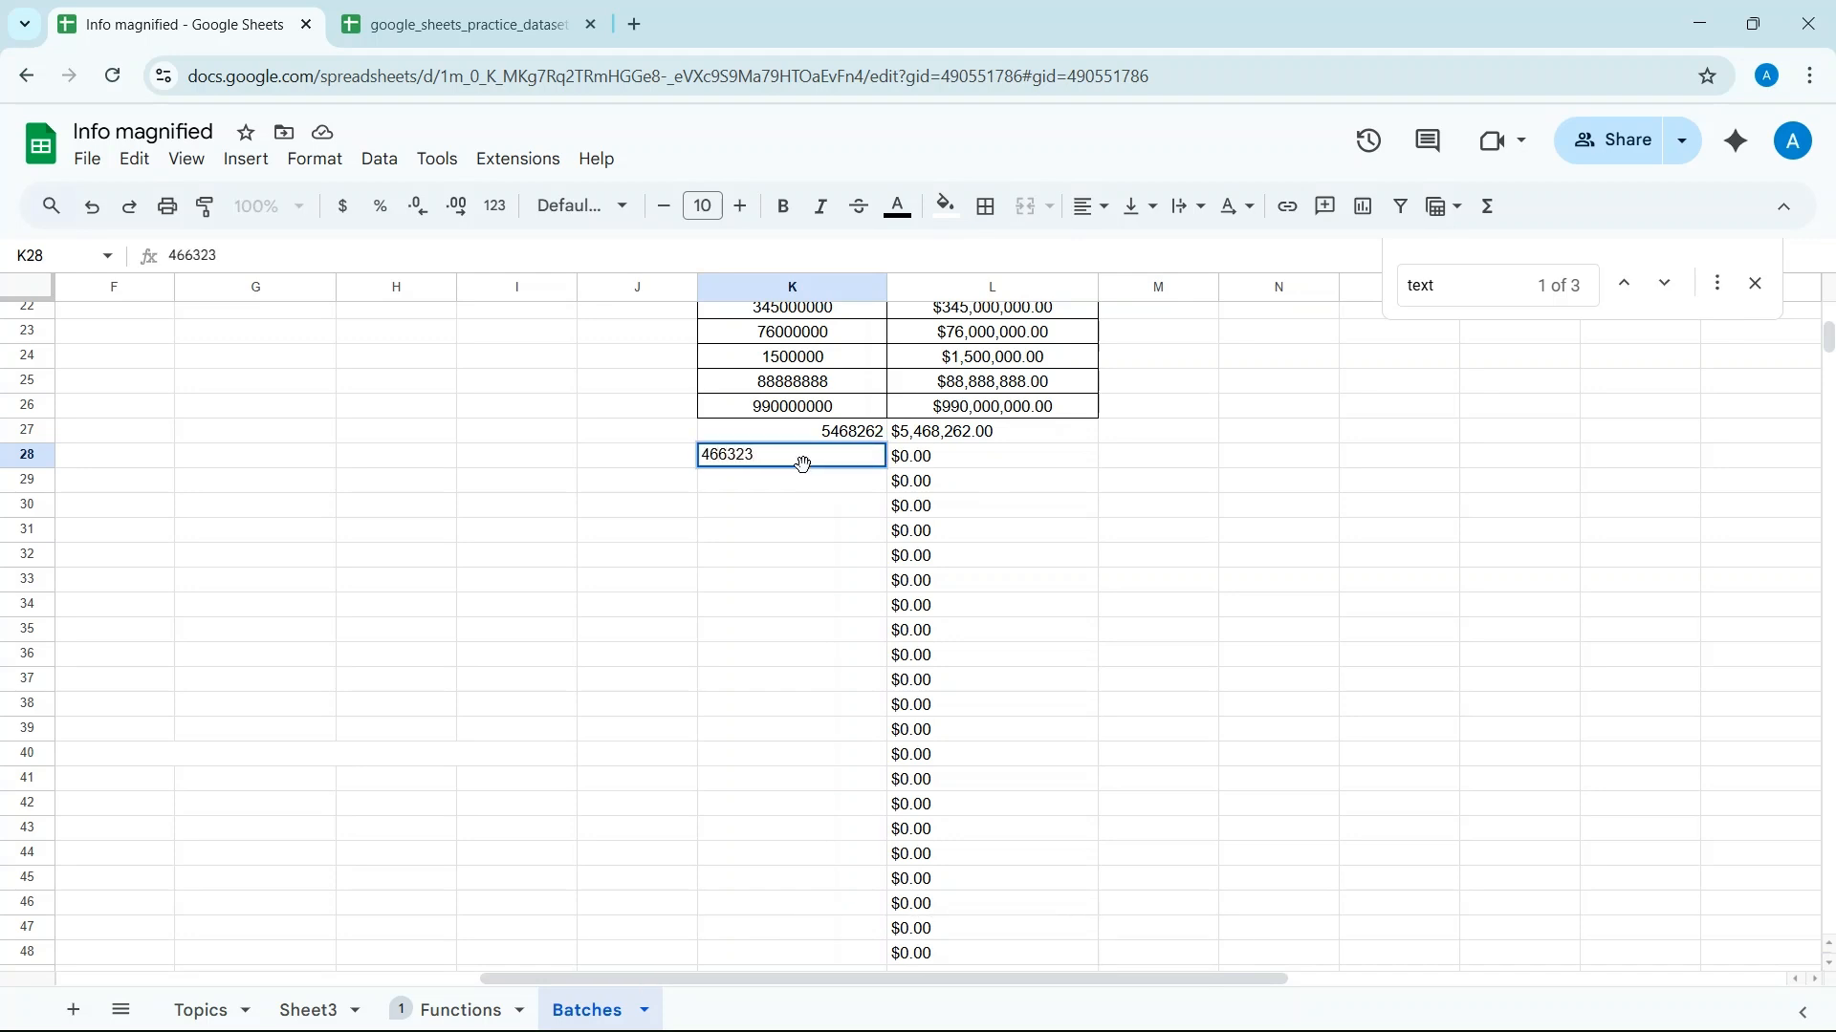
pyautogui.press('Return')
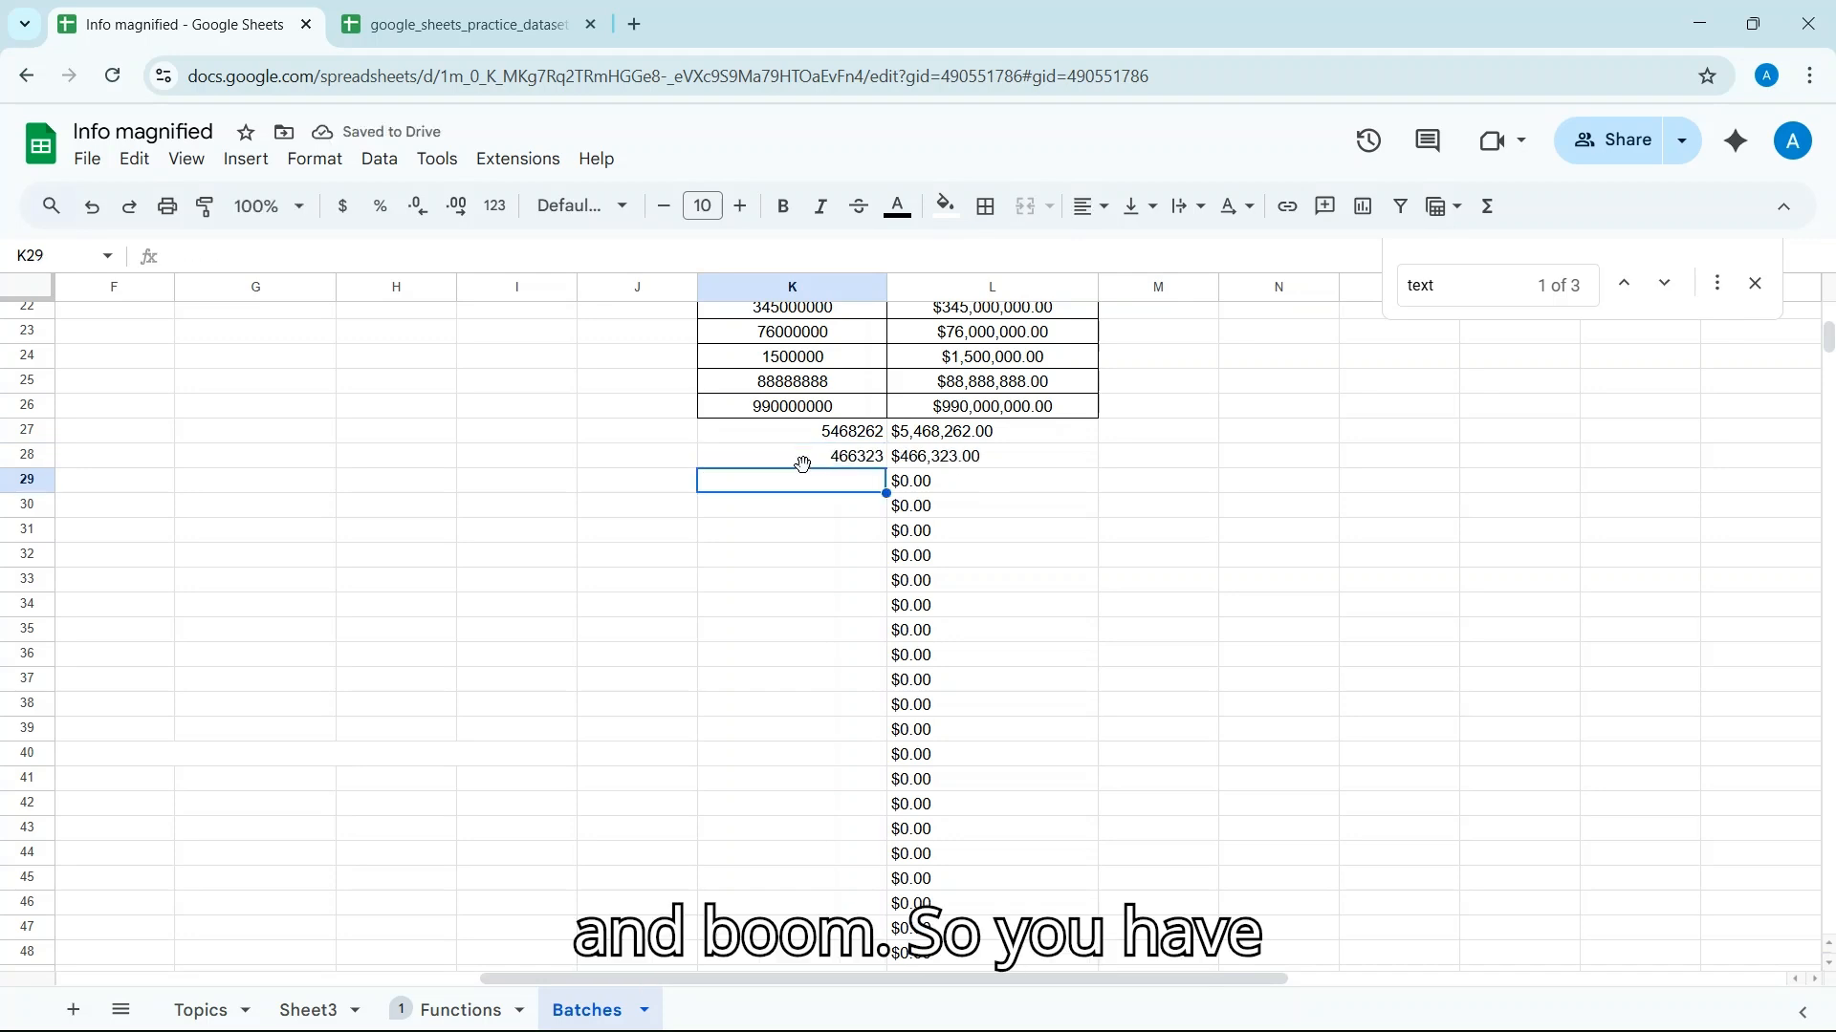